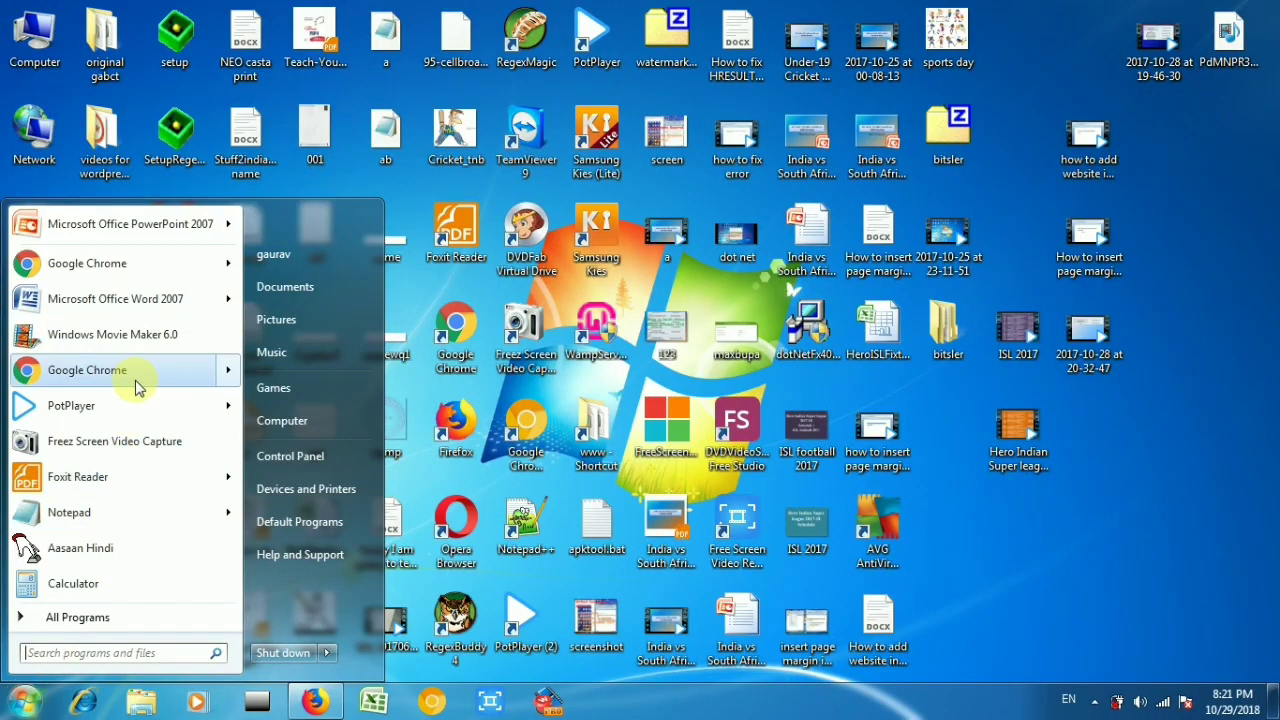
# - Launch Microsoft Office Word 2007 from the Windows 7 Start menu program list
pyautogui.moveTo(138, 388)
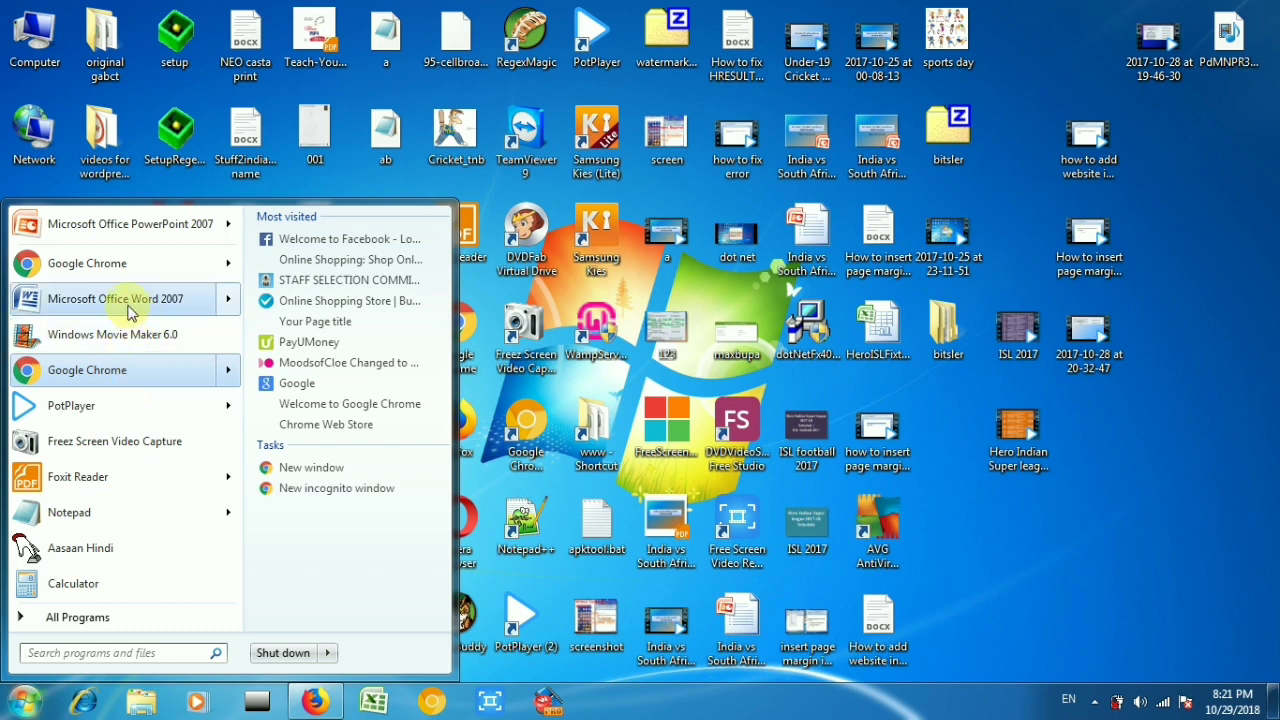
pyautogui.moveTo(130, 312)
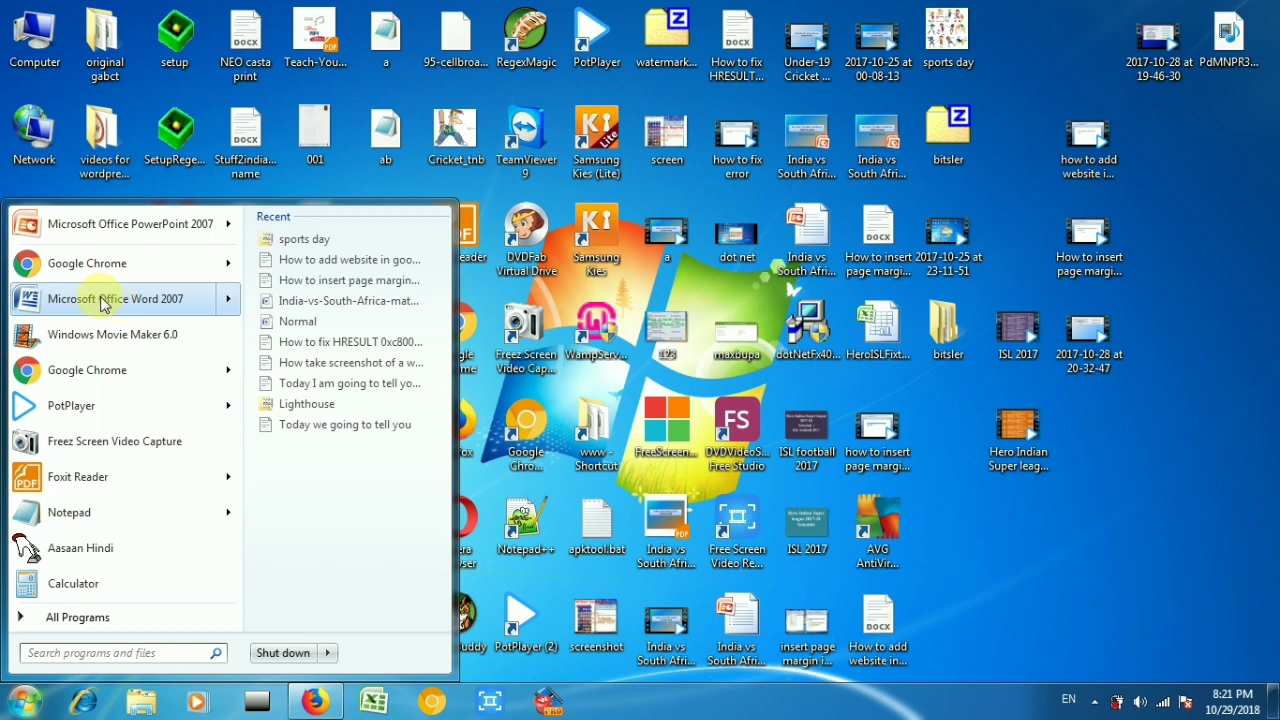
pyautogui.click(105, 299)
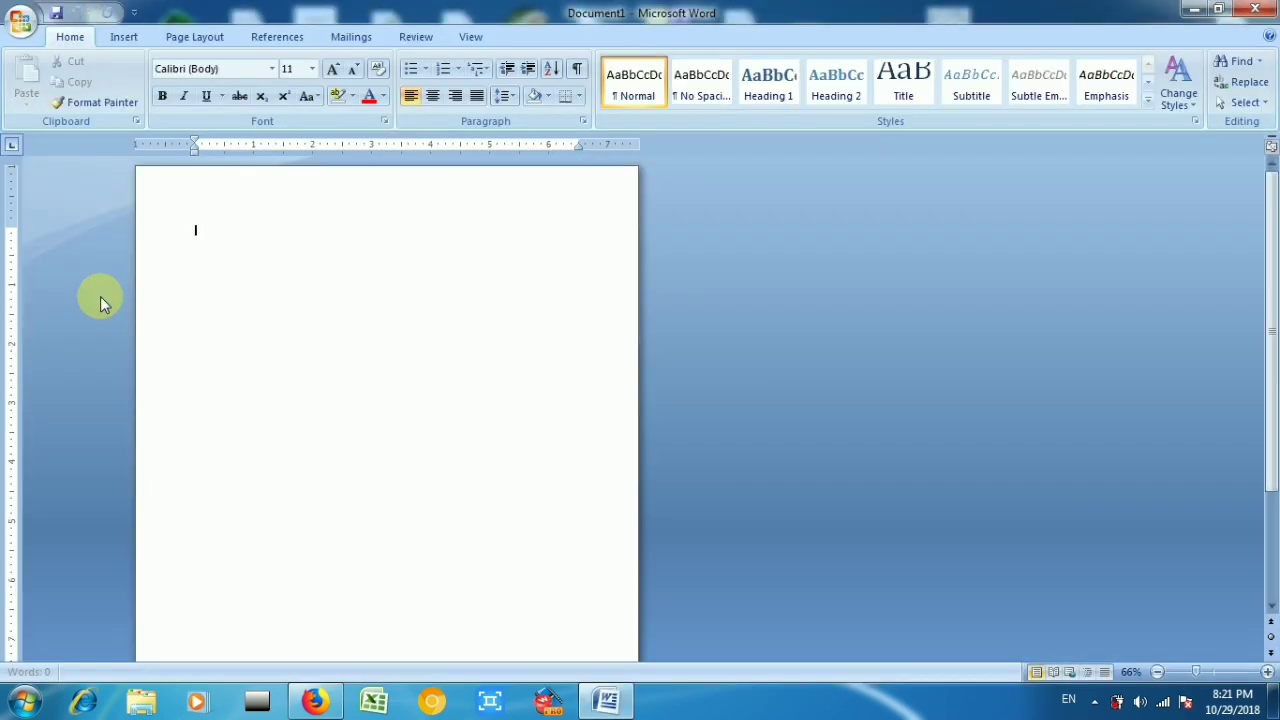
# - Set the page to A4 paper in landscape orientation, zoomed out to show the whole page
pyautogui.click(1209, 672)
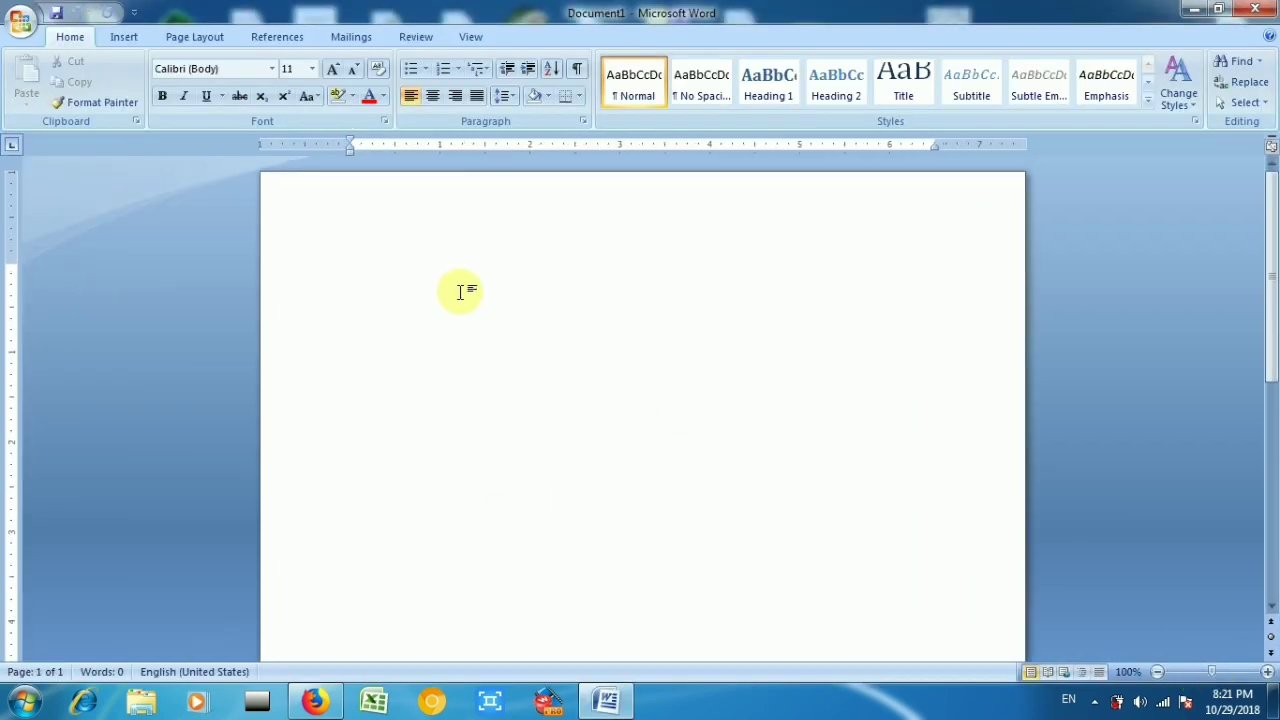
pyautogui.click(205, 39)
pyautogui.click(244, 106)
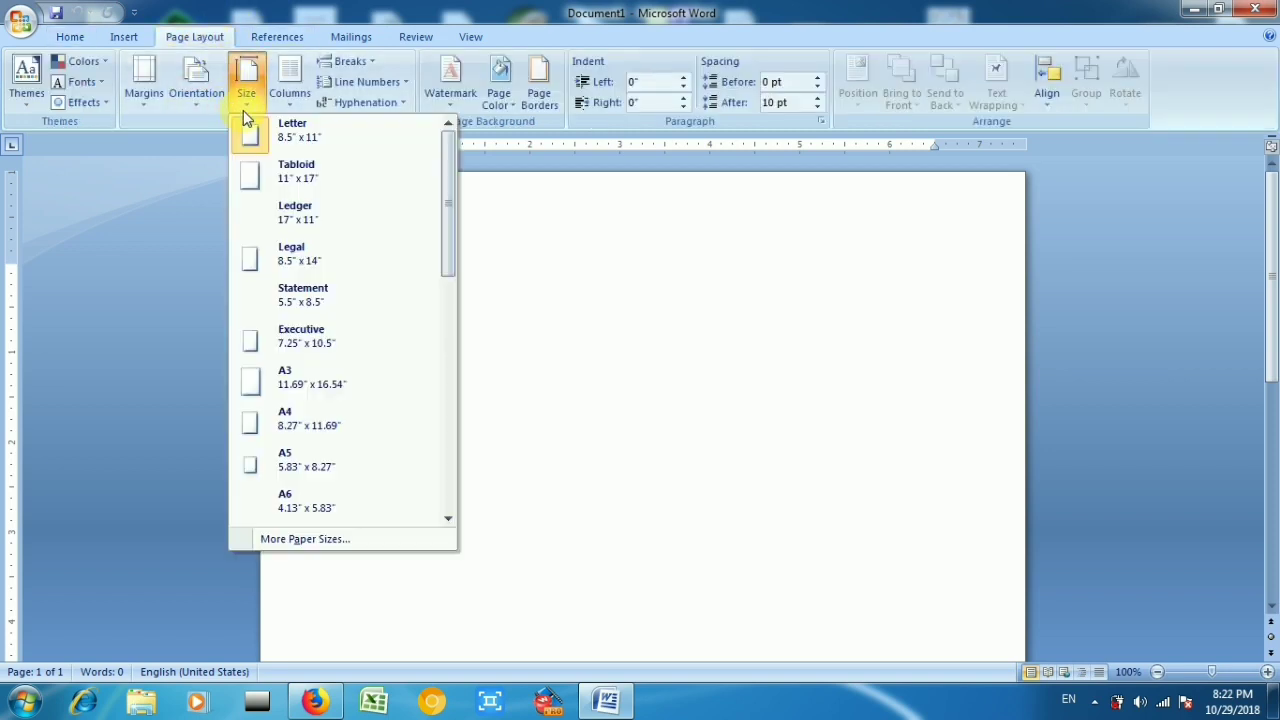
pyautogui.click(293, 420)
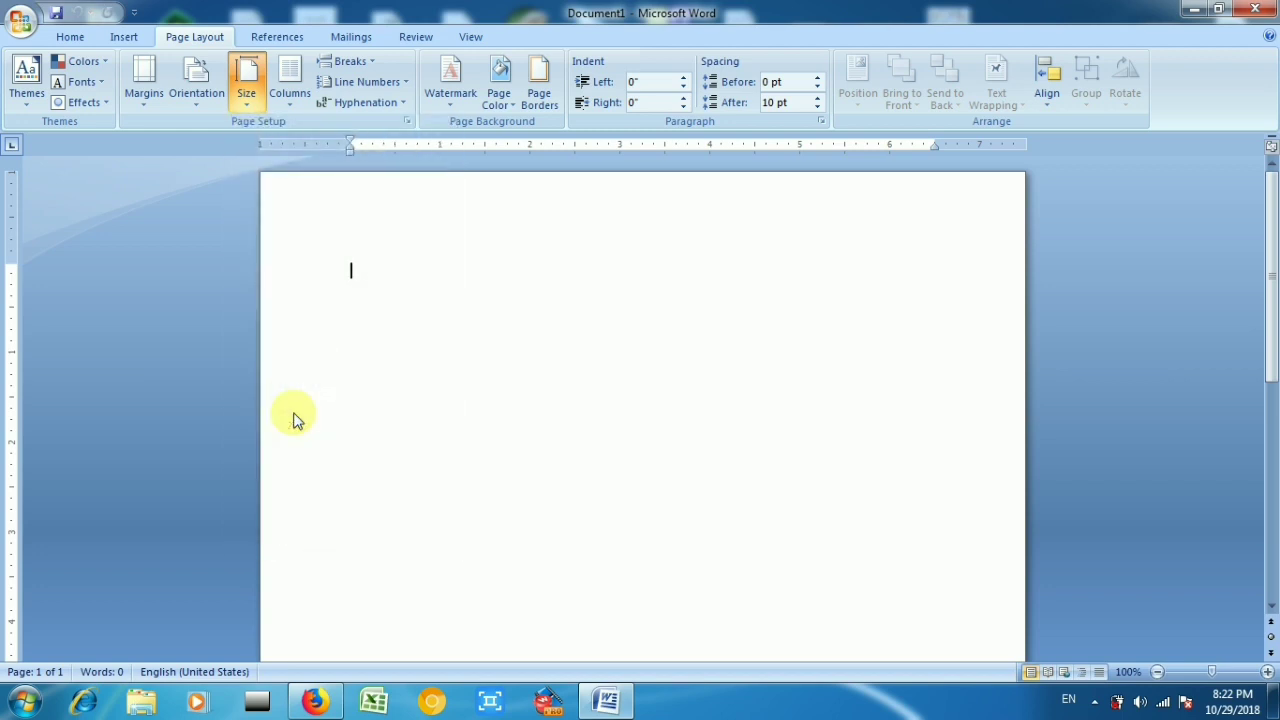
pyautogui.click(199, 110)
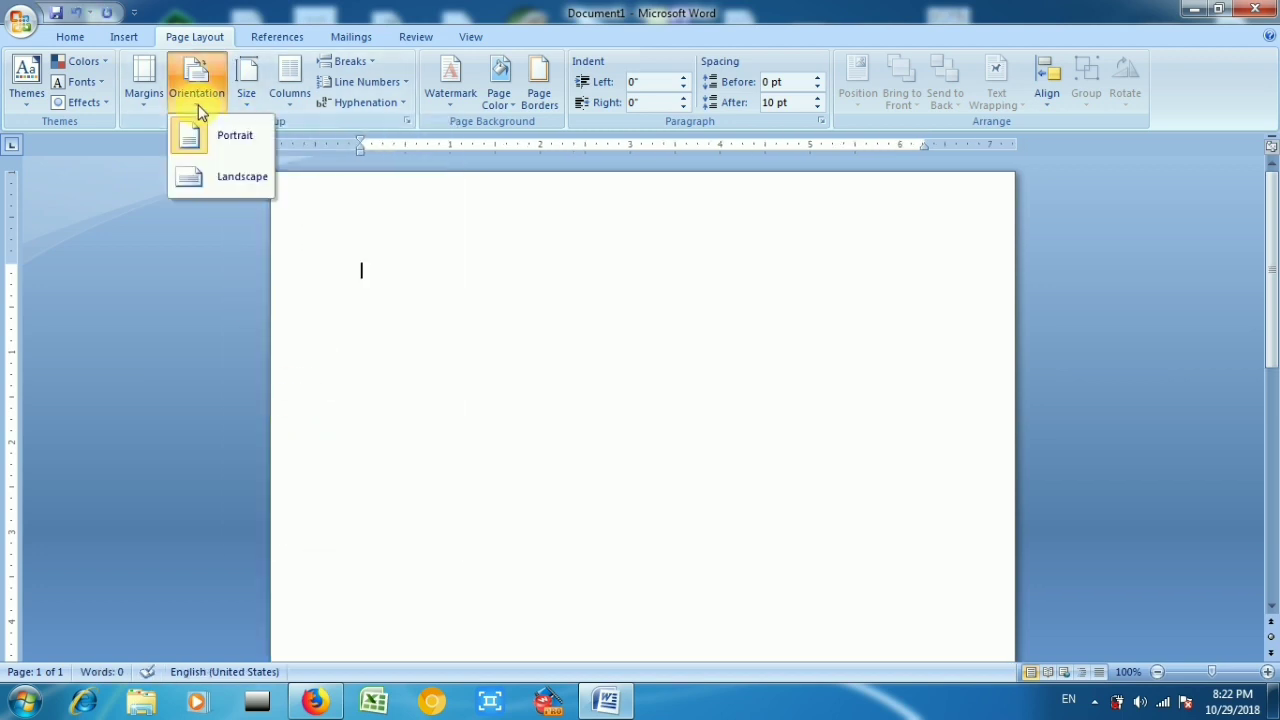
pyautogui.click(226, 179)
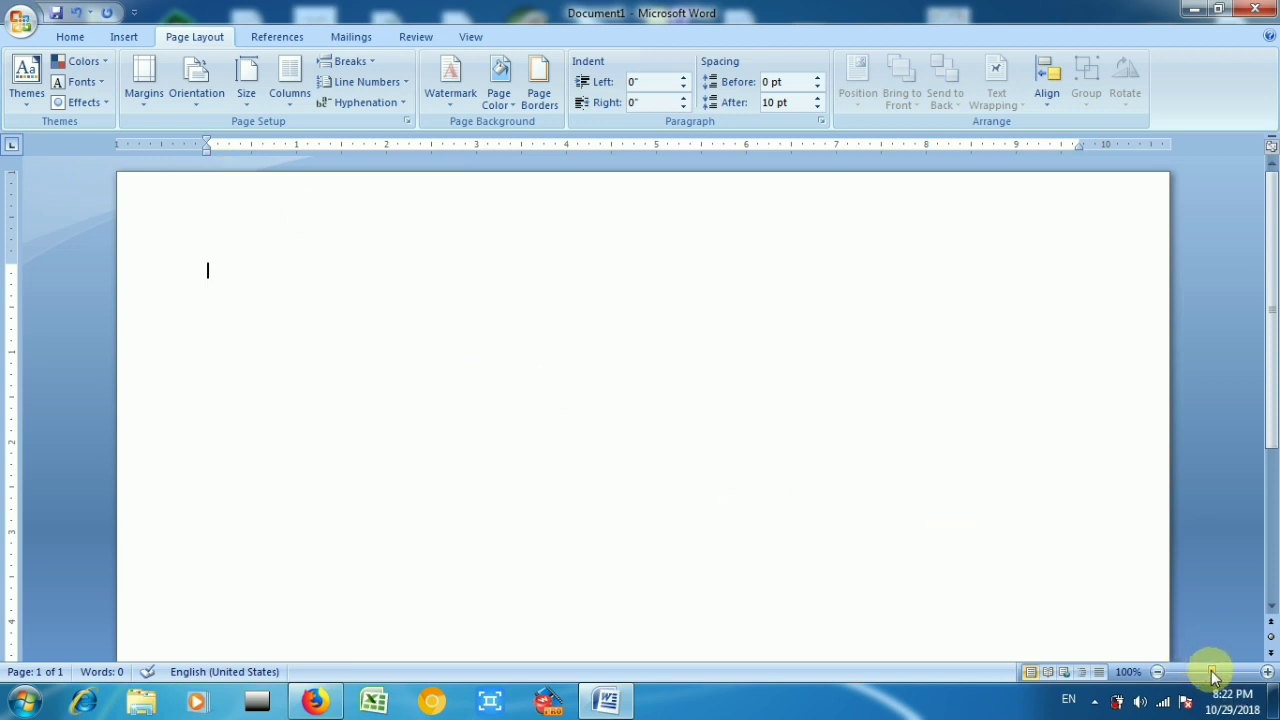
pyautogui.moveTo(1213, 678); pyautogui.dragTo(1199, 677)
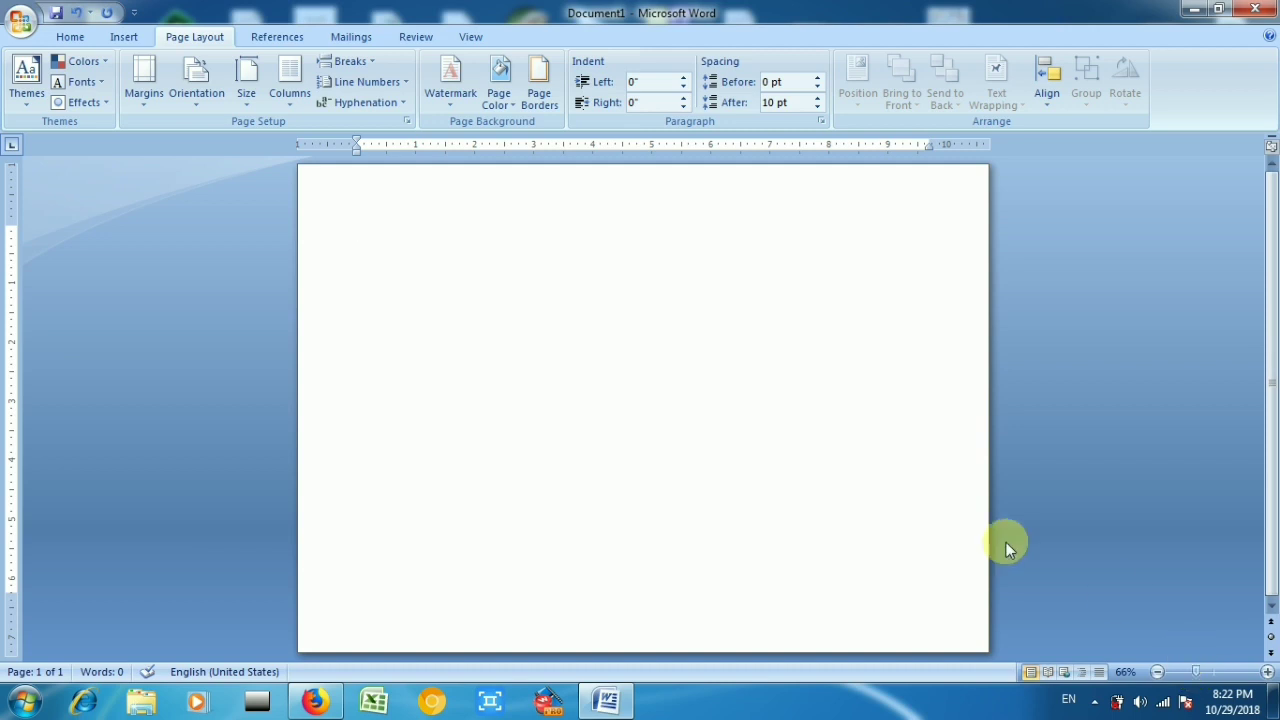
# - Apply a 15 pt figure art border around the whole page
pyautogui.click(541, 97)
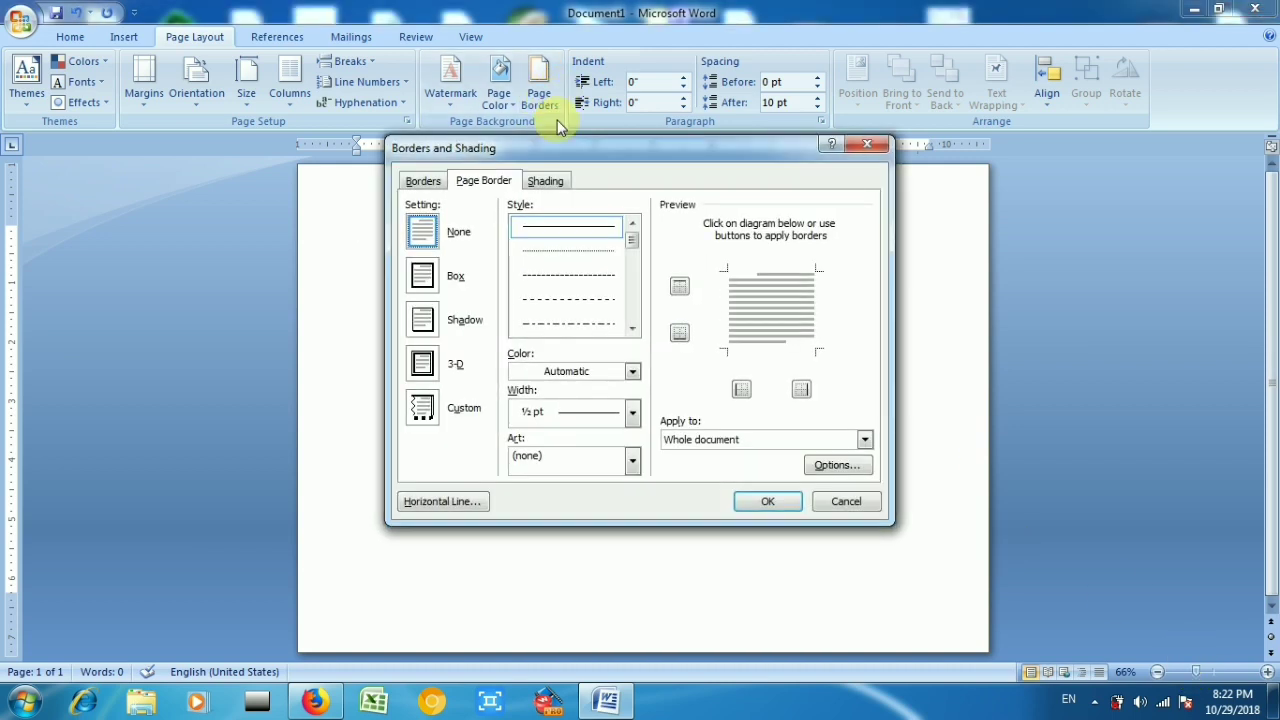
pyautogui.click(592, 230)
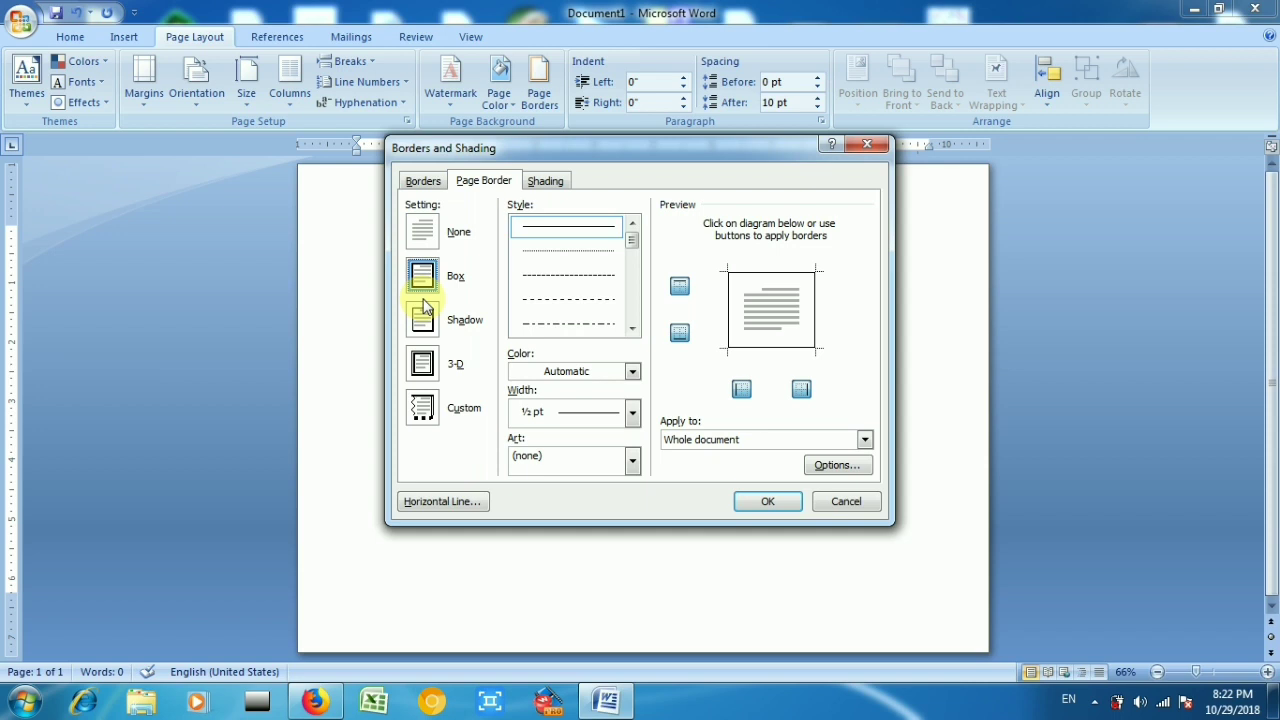
pyautogui.click(423, 363)
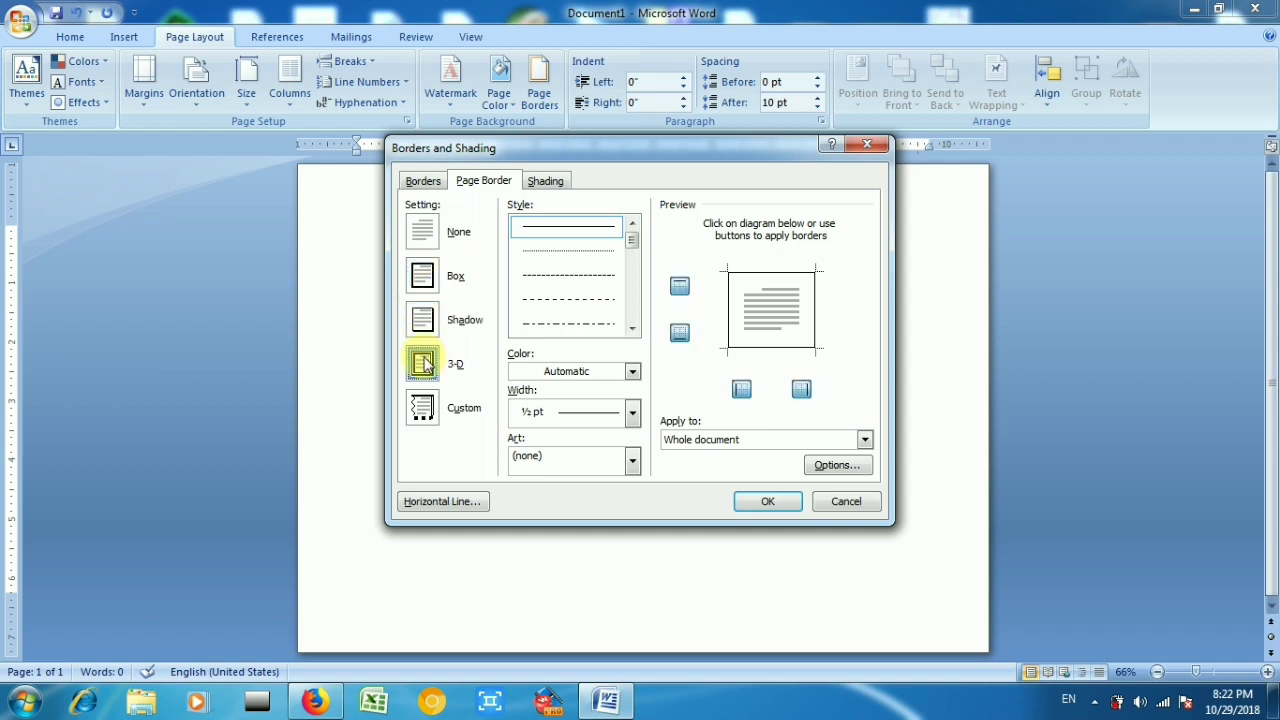
pyautogui.moveTo(632, 240)
pyautogui.mouseDown()
pyautogui.moveTo(634, 320)
pyautogui.moveTo(634, 289)
pyautogui.mouseUp()
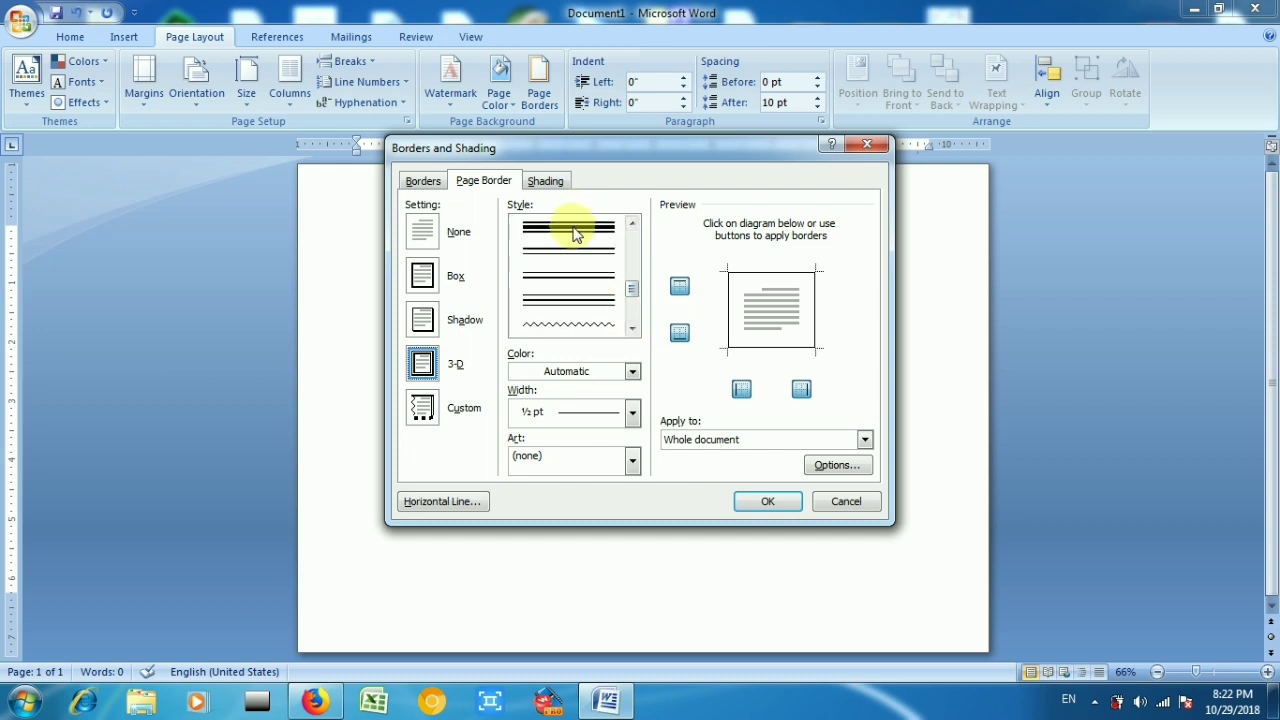
pyautogui.click(576, 233)
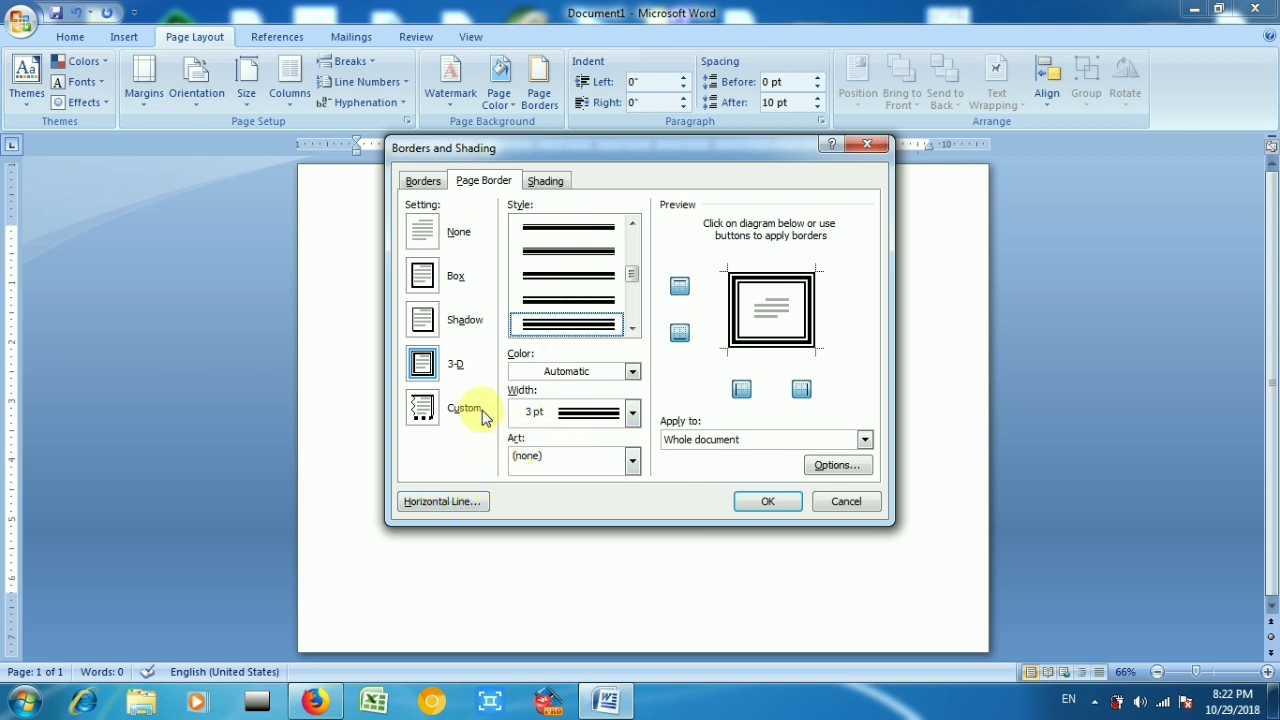
pyautogui.click(540, 460)
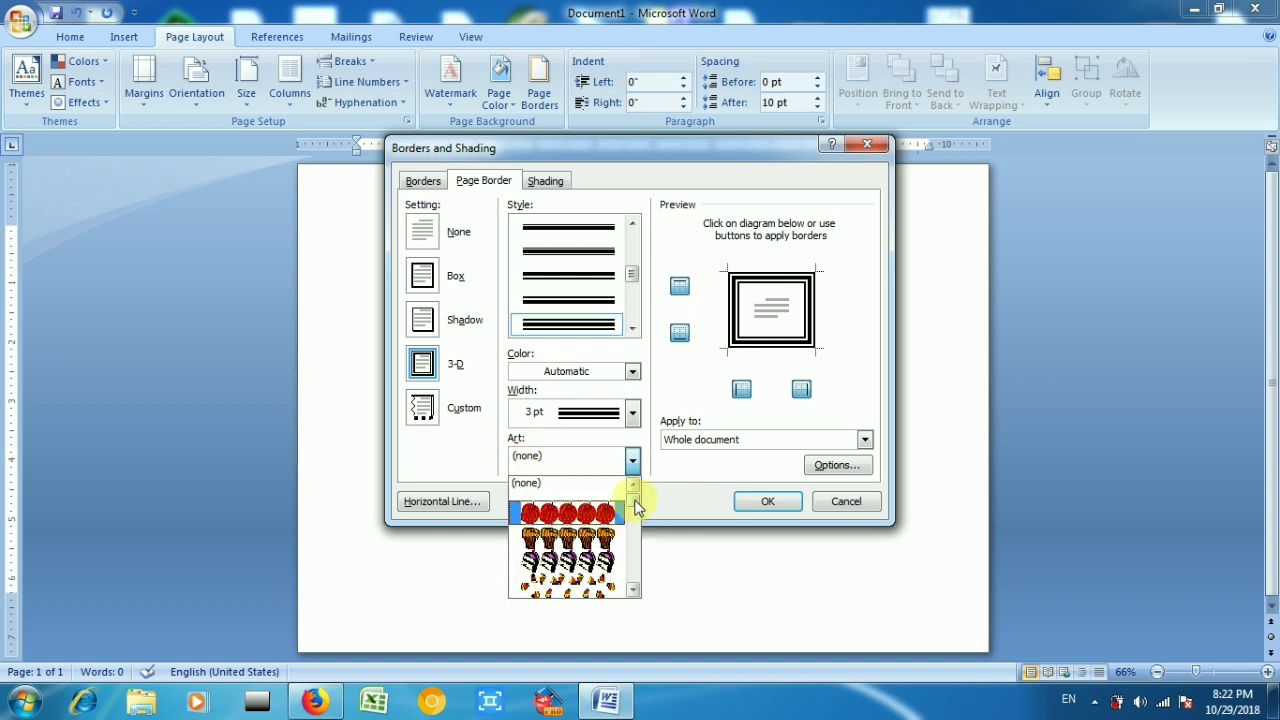
pyautogui.moveTo(634, 502); pyautogui.dragTo(636, 532)
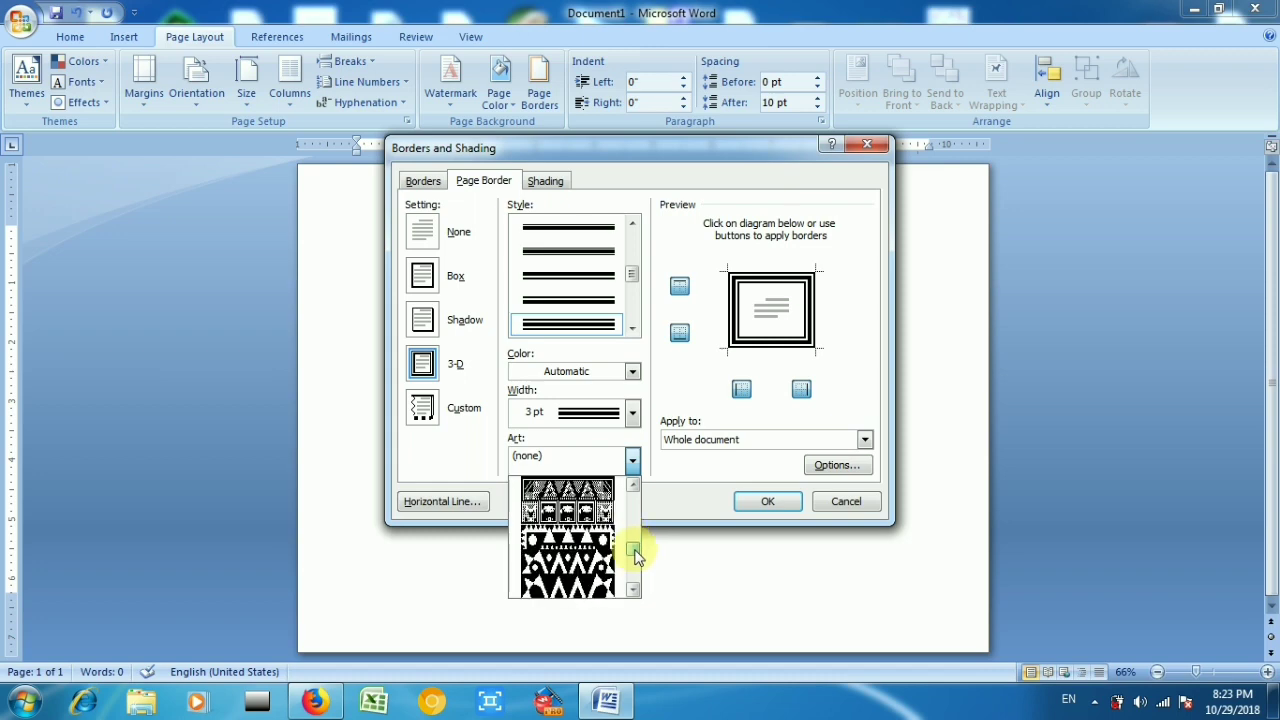
pyautogui.moveTo(635, 555); pyautogui.dragTo(633, 540)
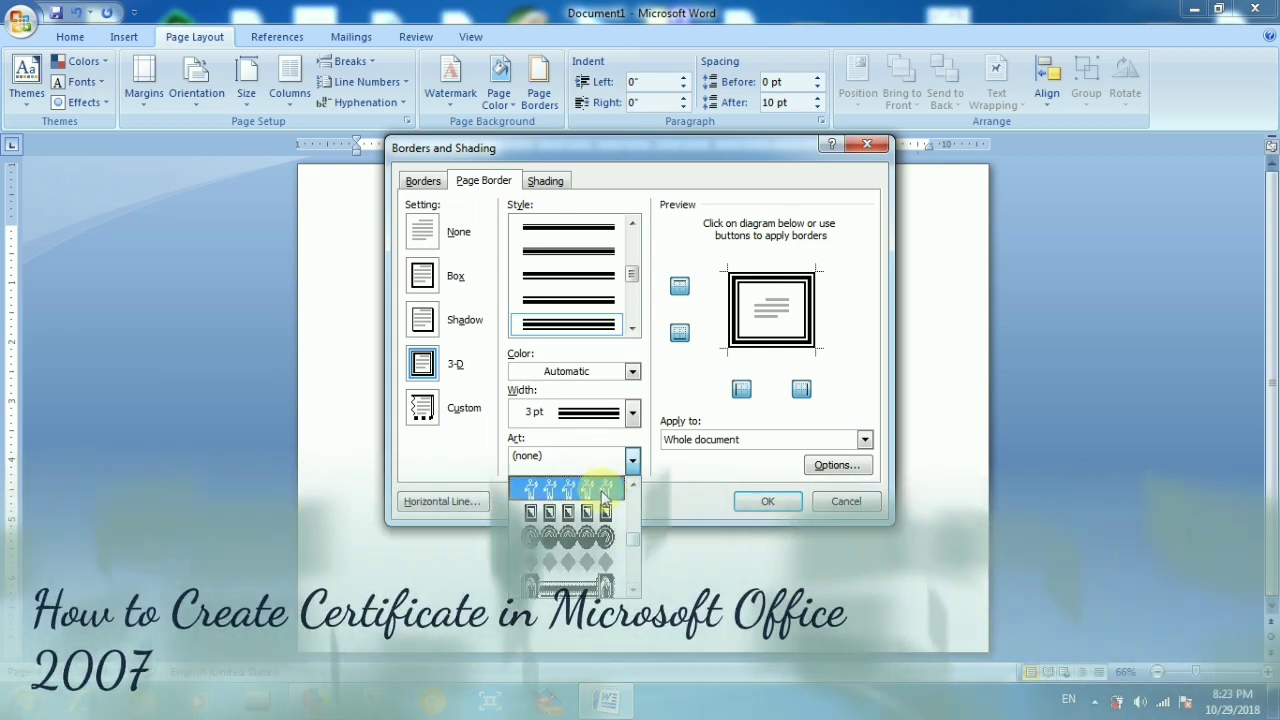
pyautogui.click(604, 490)
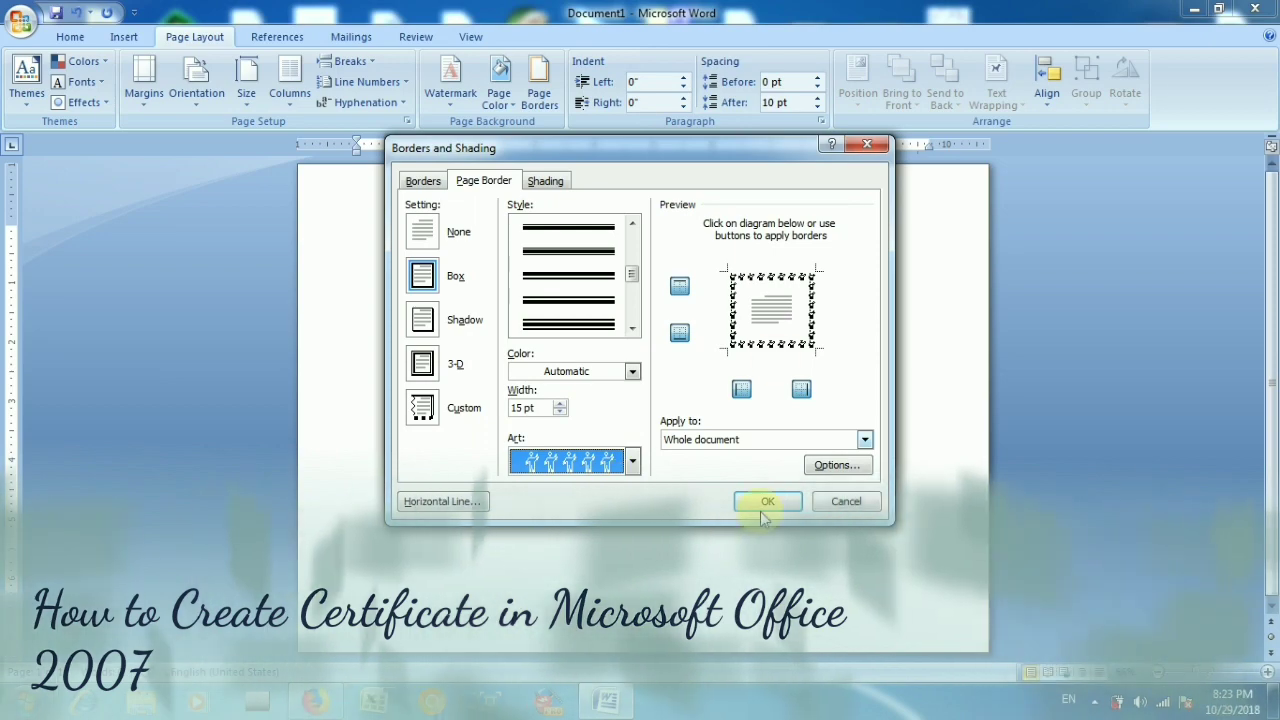
pyautogui.click(768, 504)
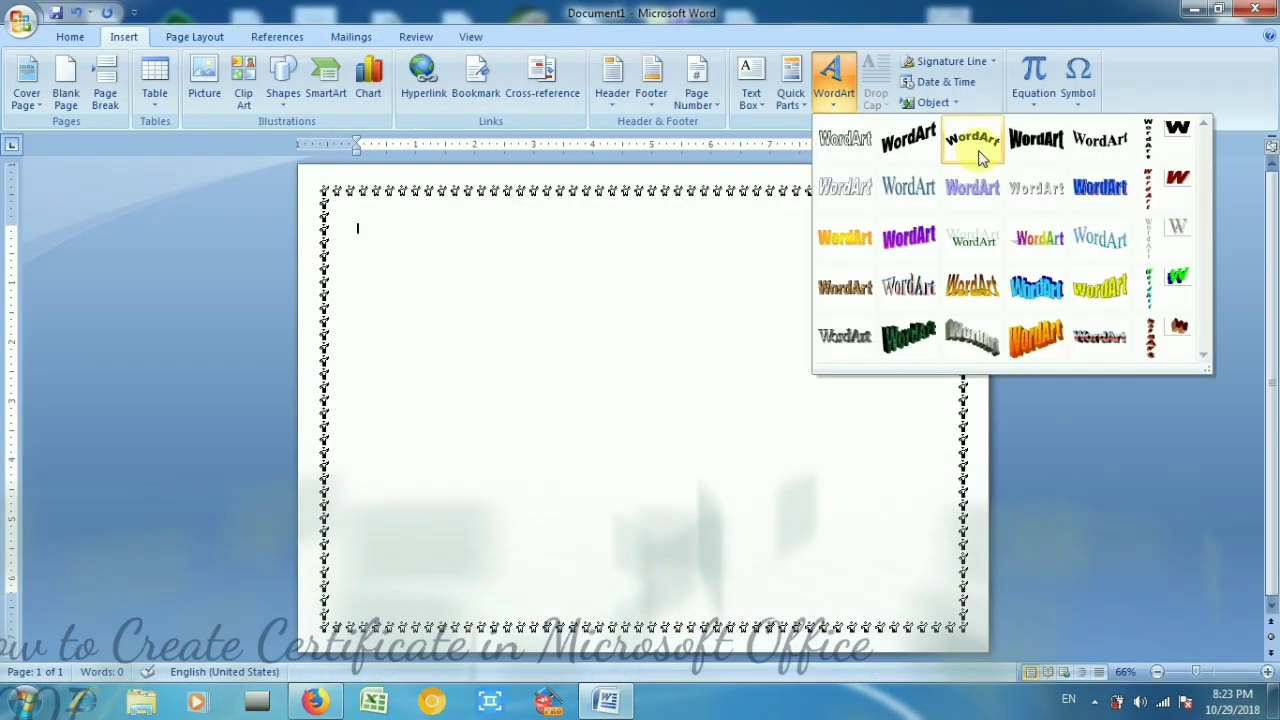
# - Choose a WordArt gallery style to begin the certificate heading
pyautogui.click(972, 143)
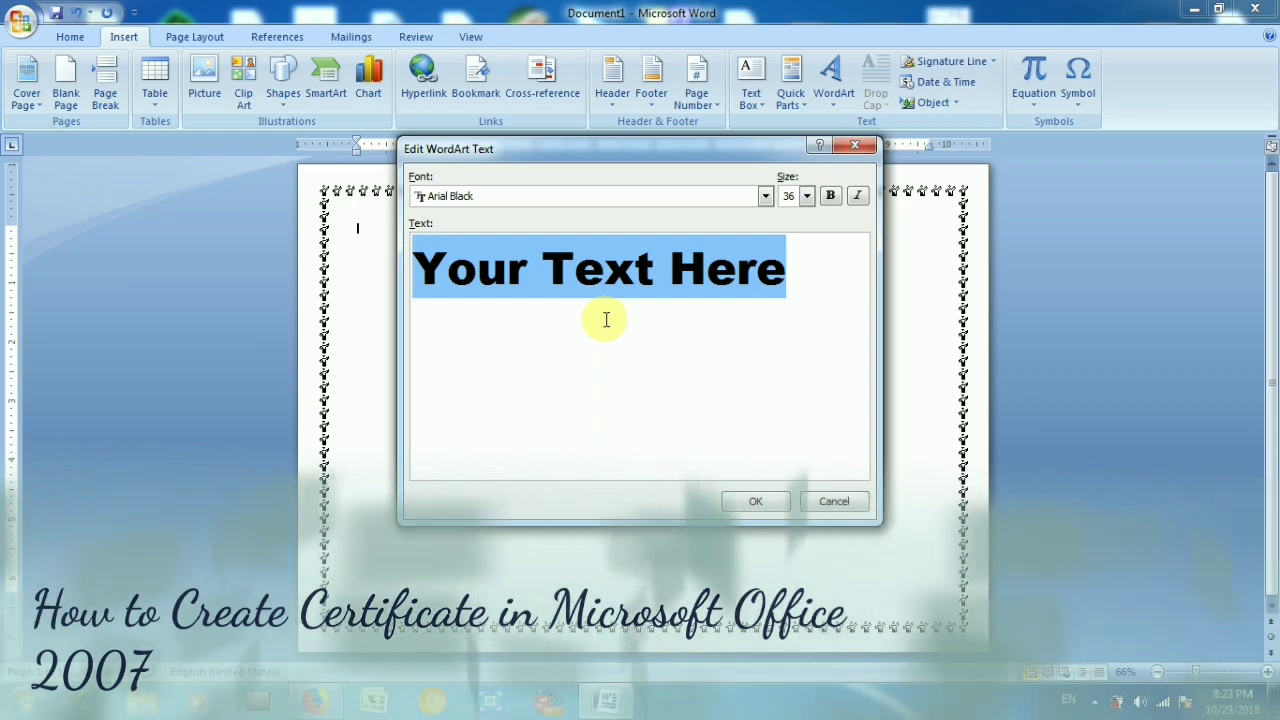
# - Enter 'School Name/Club' as the WordArt text and place it on the page
pyautogui.write('S')
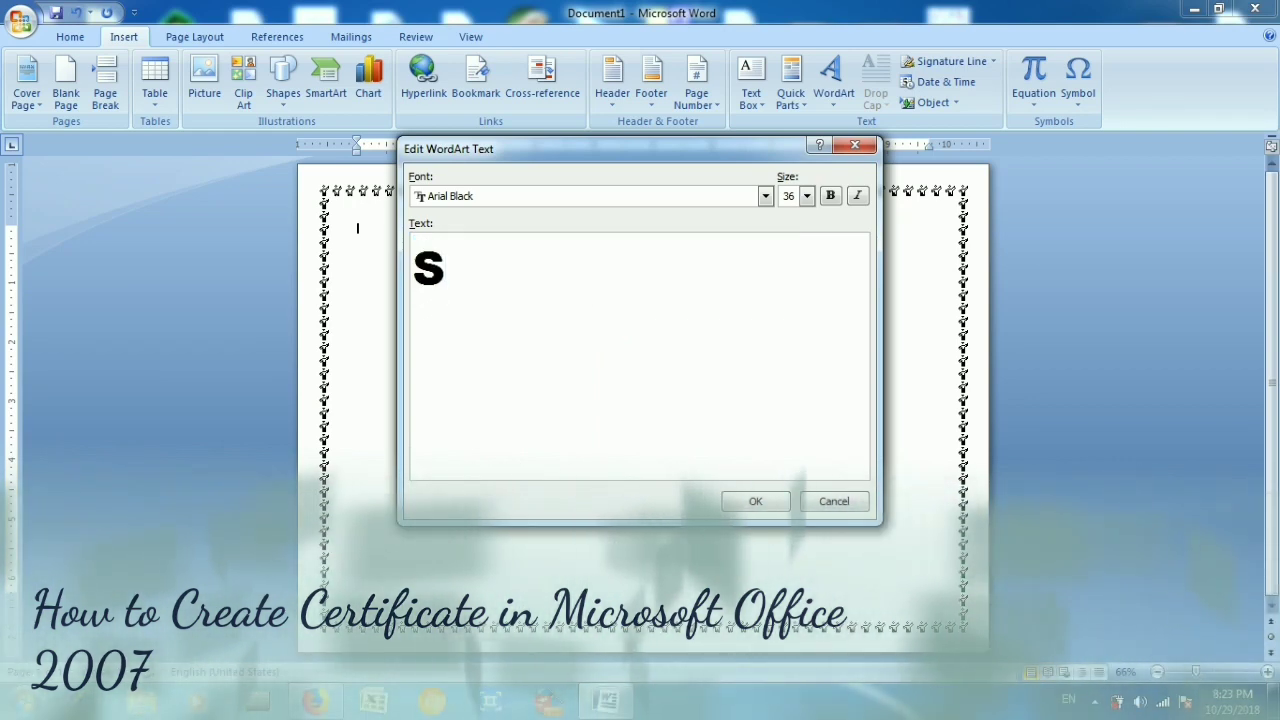
pyautogui.write('ch')
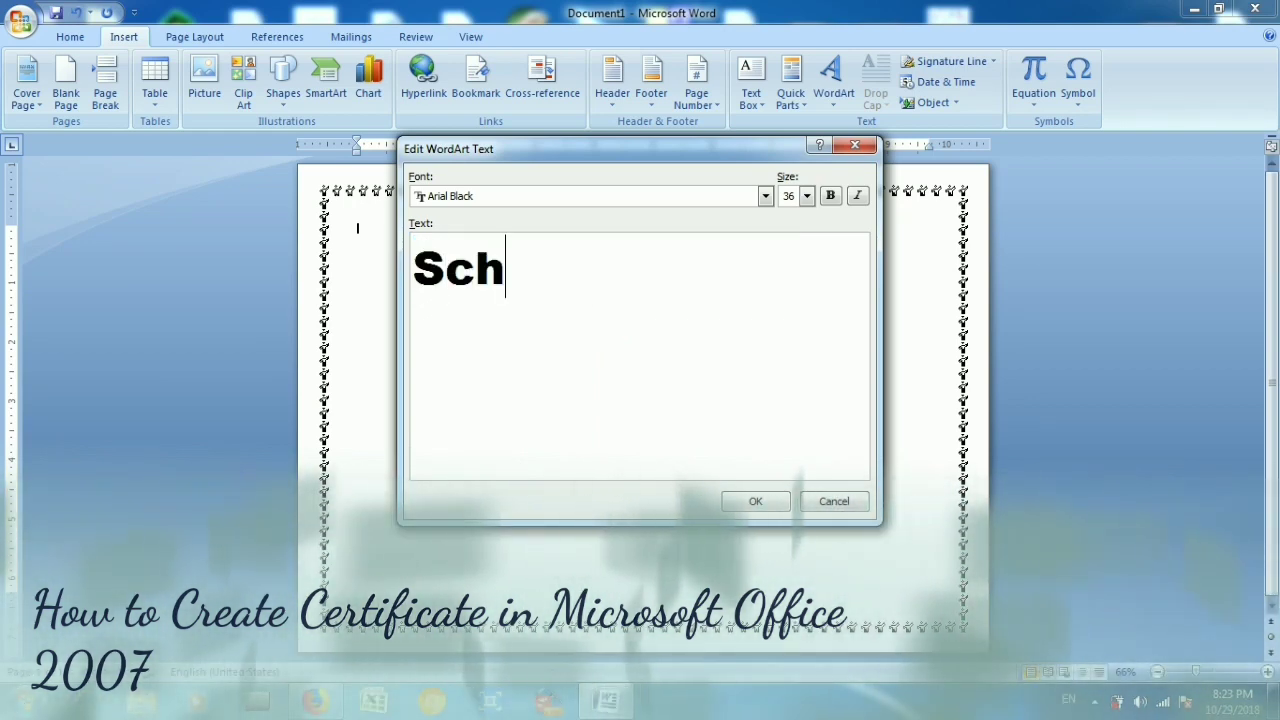
pyautogui.write('ool name')
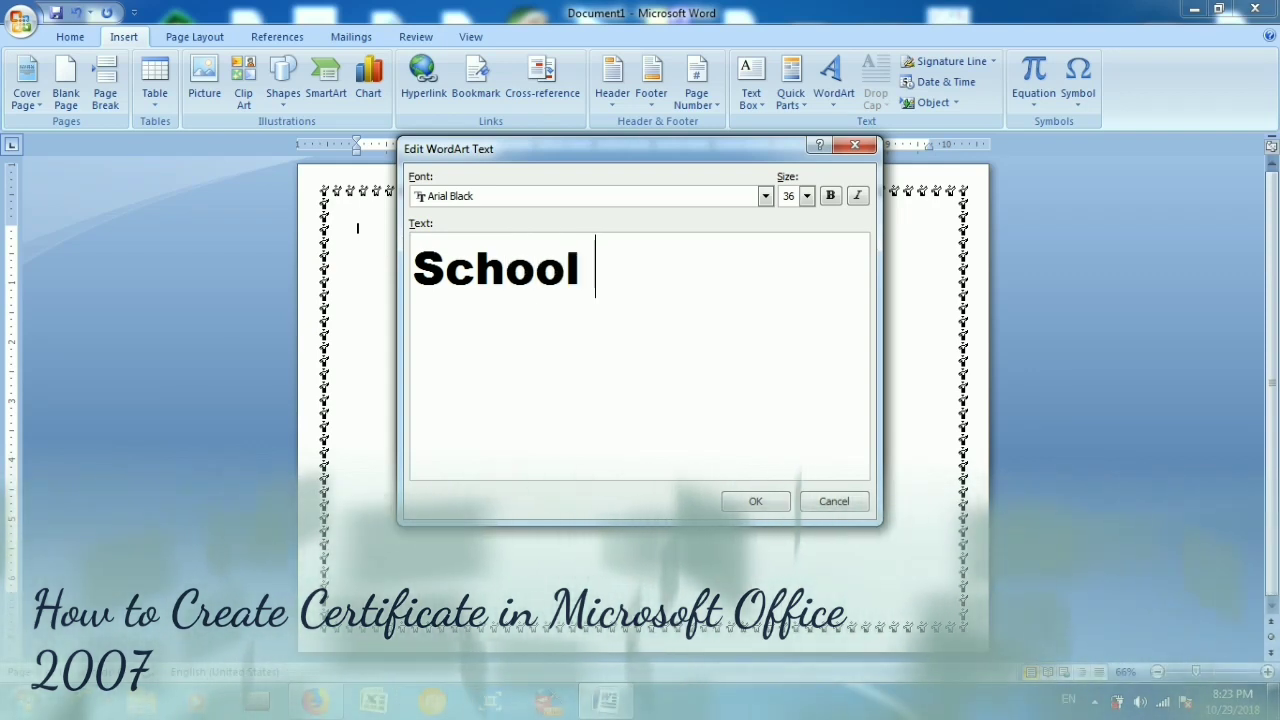
pyautogui.press('BackSpace')
pyautogui.press('BackSpace')
pyautogui.press('BackSpace')
pyautogui.press('BackSpace')
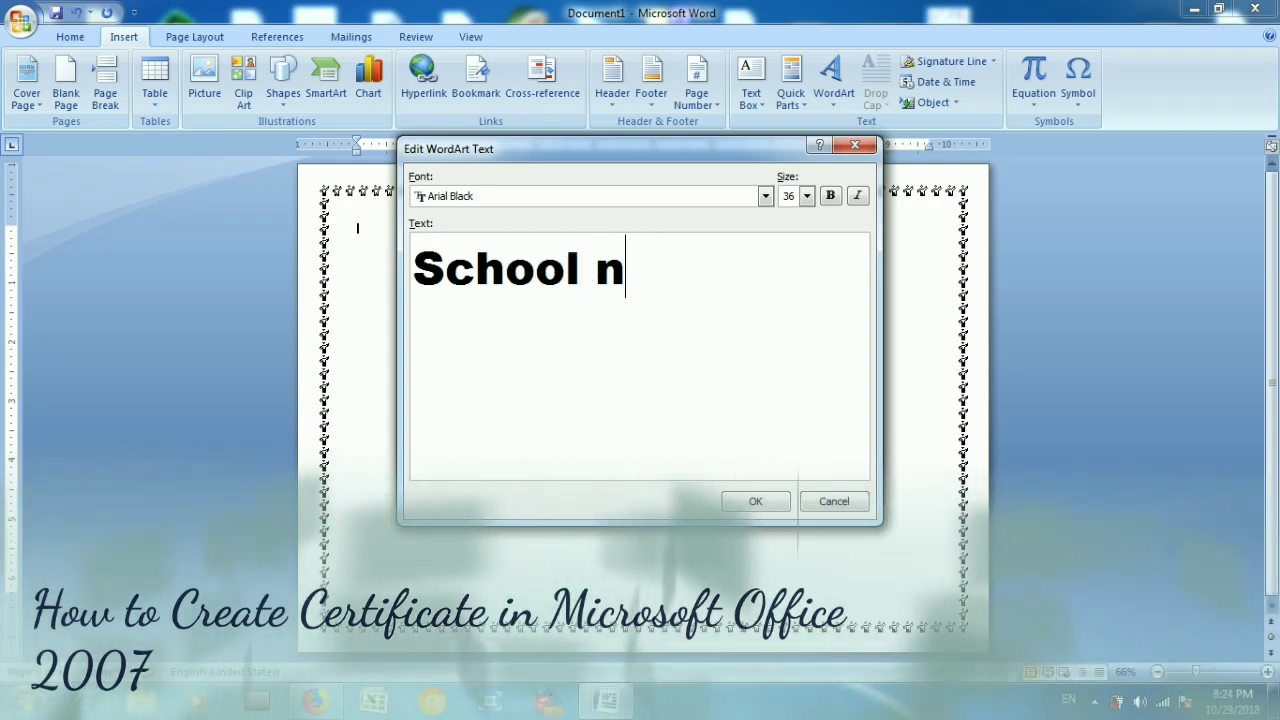
pyautogui.write('Name')
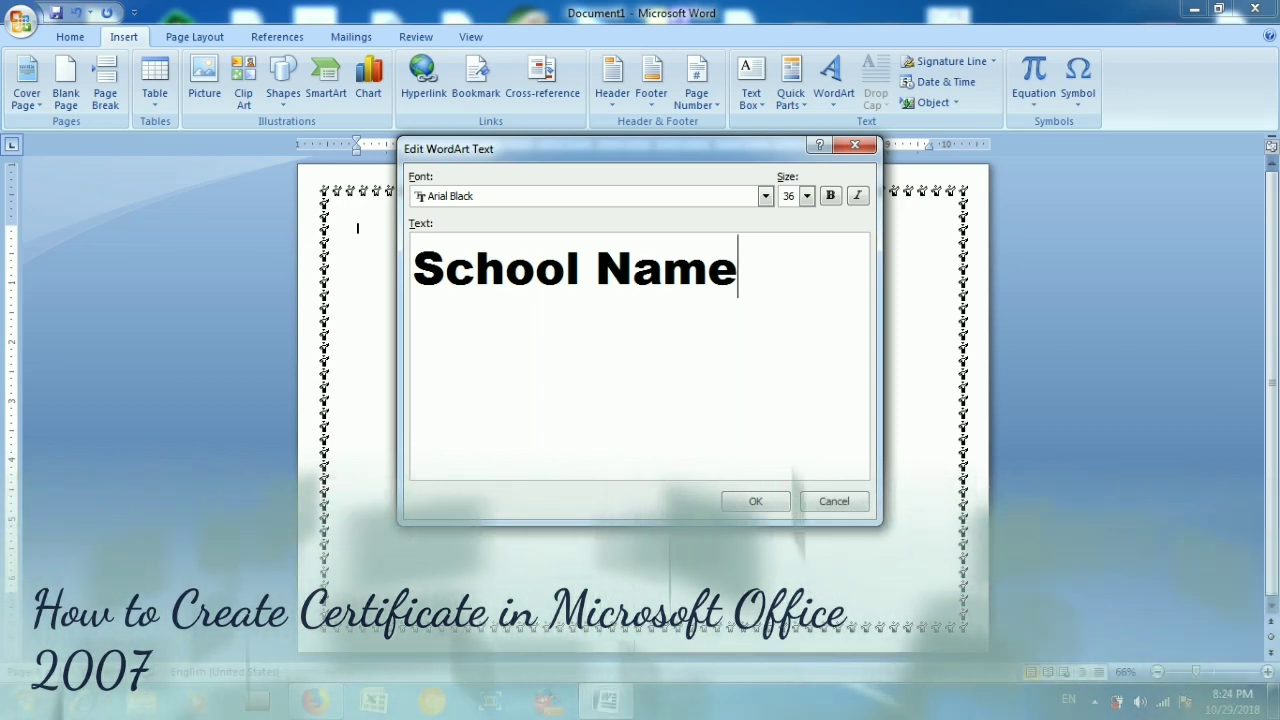
pyautogui.write('/')
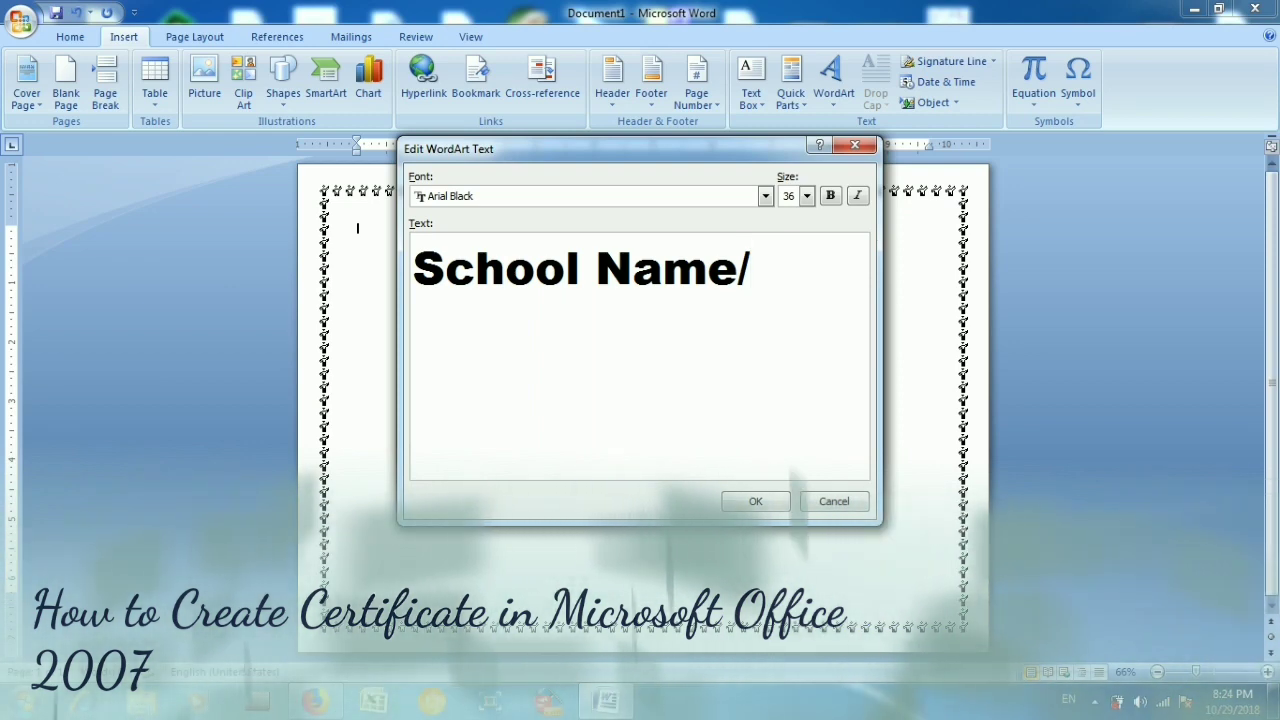
pyautogui.write('A')
pyautogui.press('BackSpace')
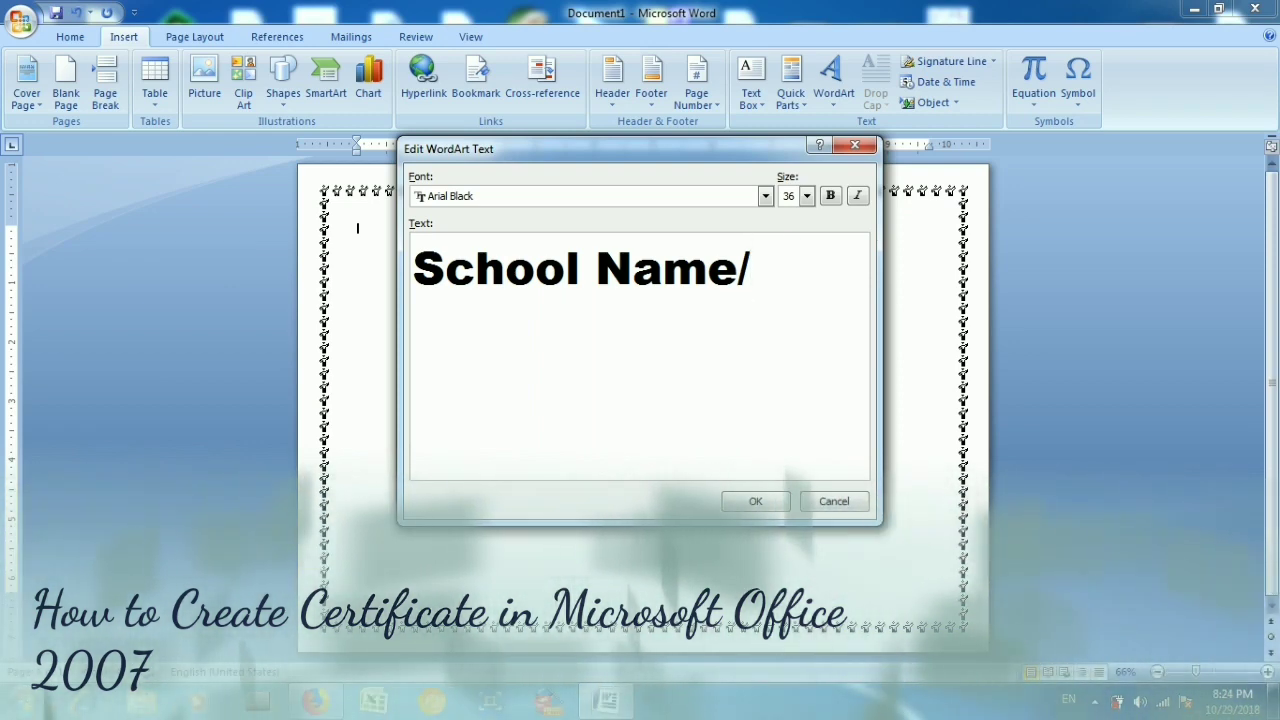
pyautogui.write('A')
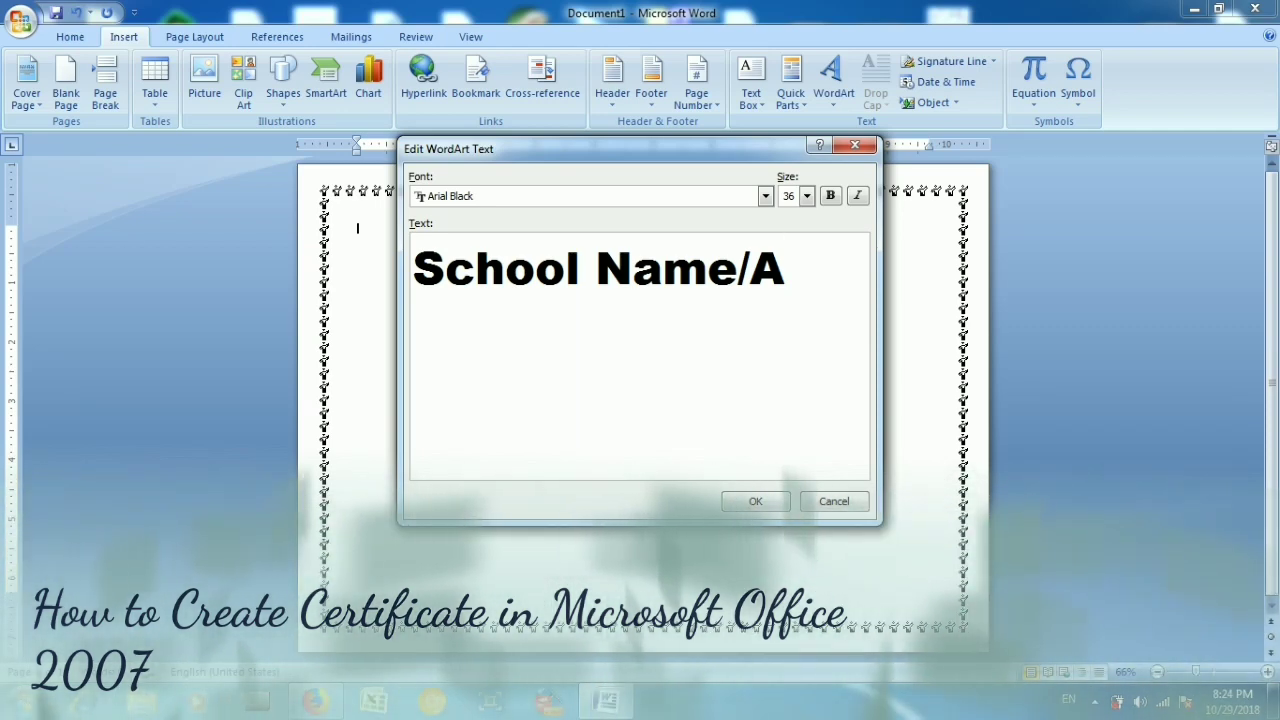
pyautogui.press('BackSpace')
pyautogui.write('wel')
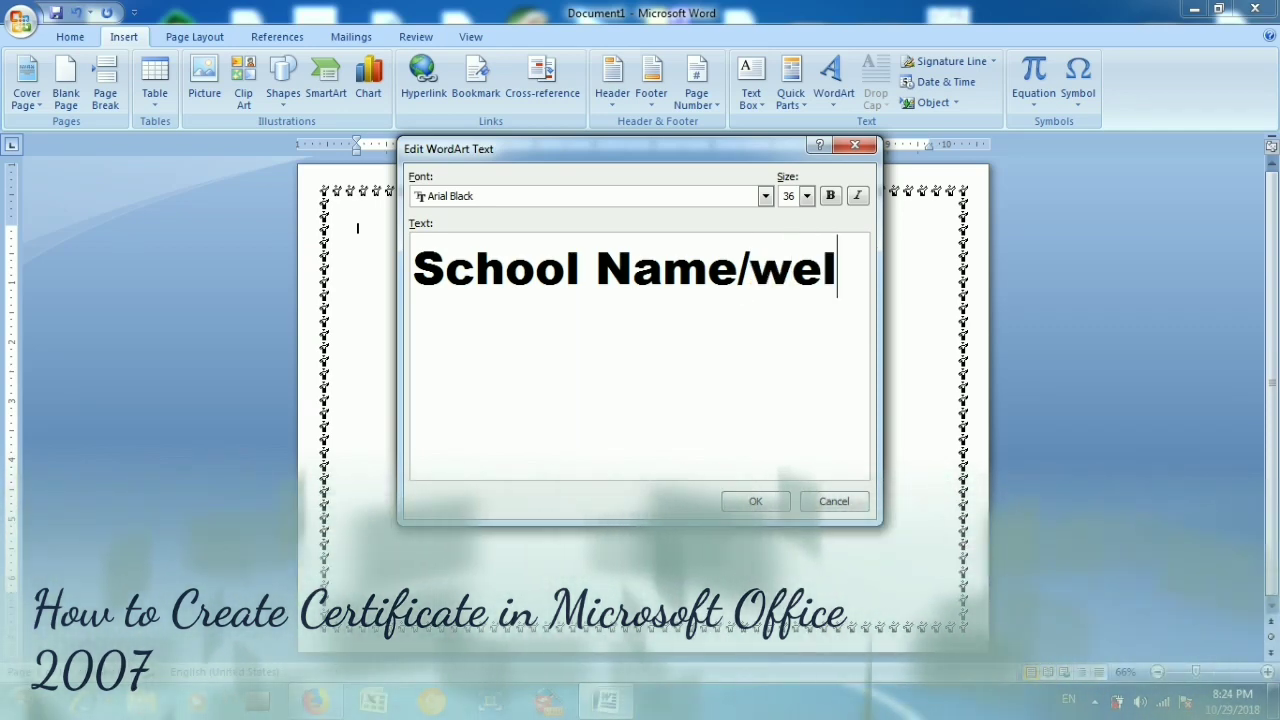
pyautogui.press('BackSpace')
pyautogui.press('BackSpace')
pyautogui.press('BackSpace')
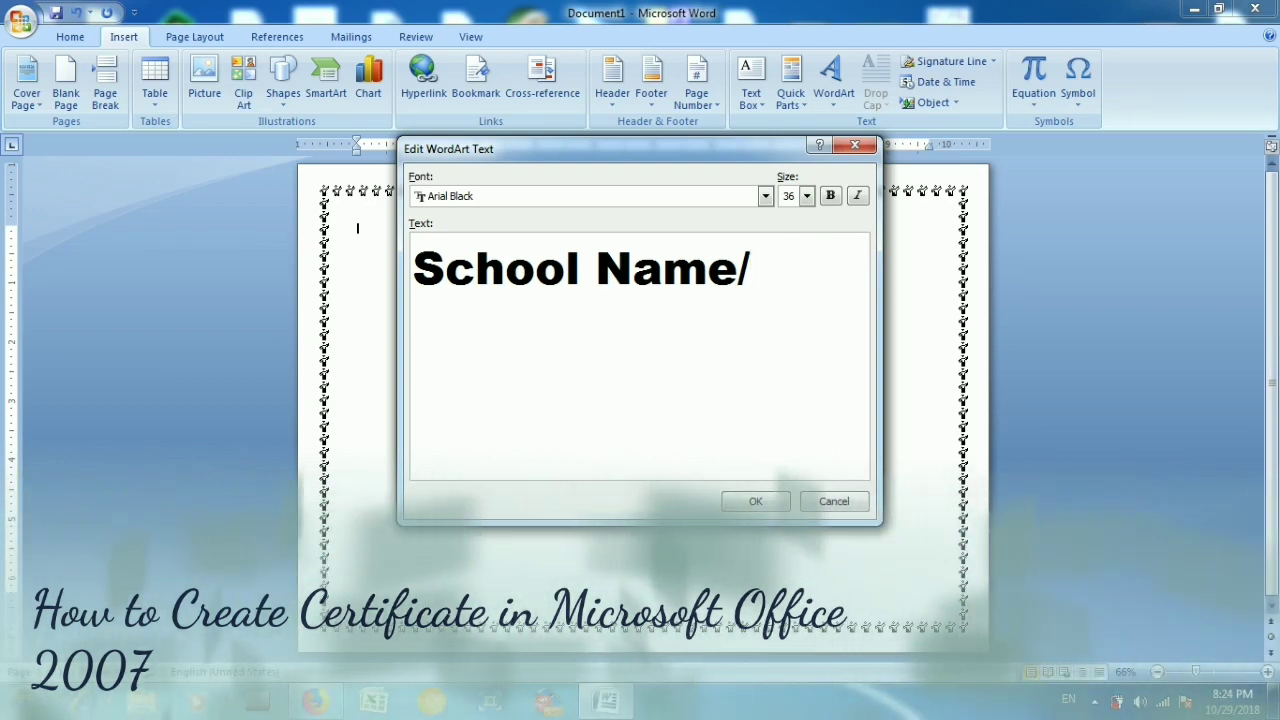
pyautogui.write('C')
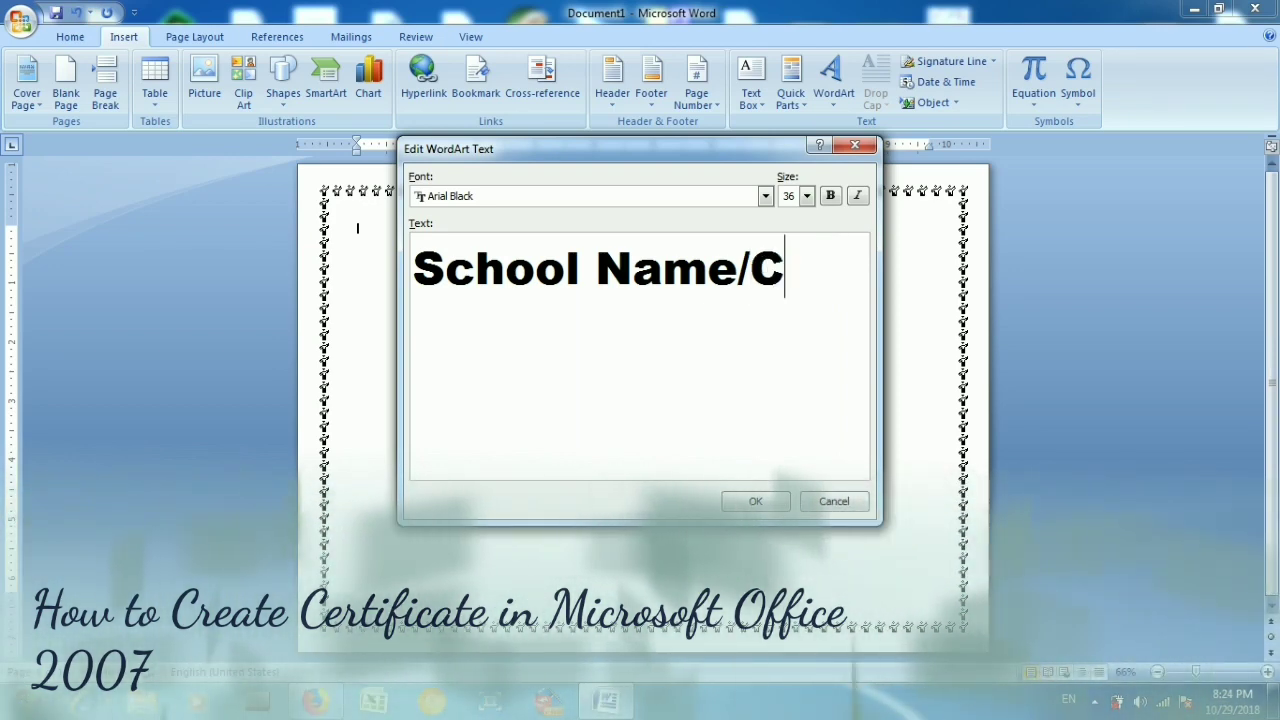
pyautogui.write('lu')
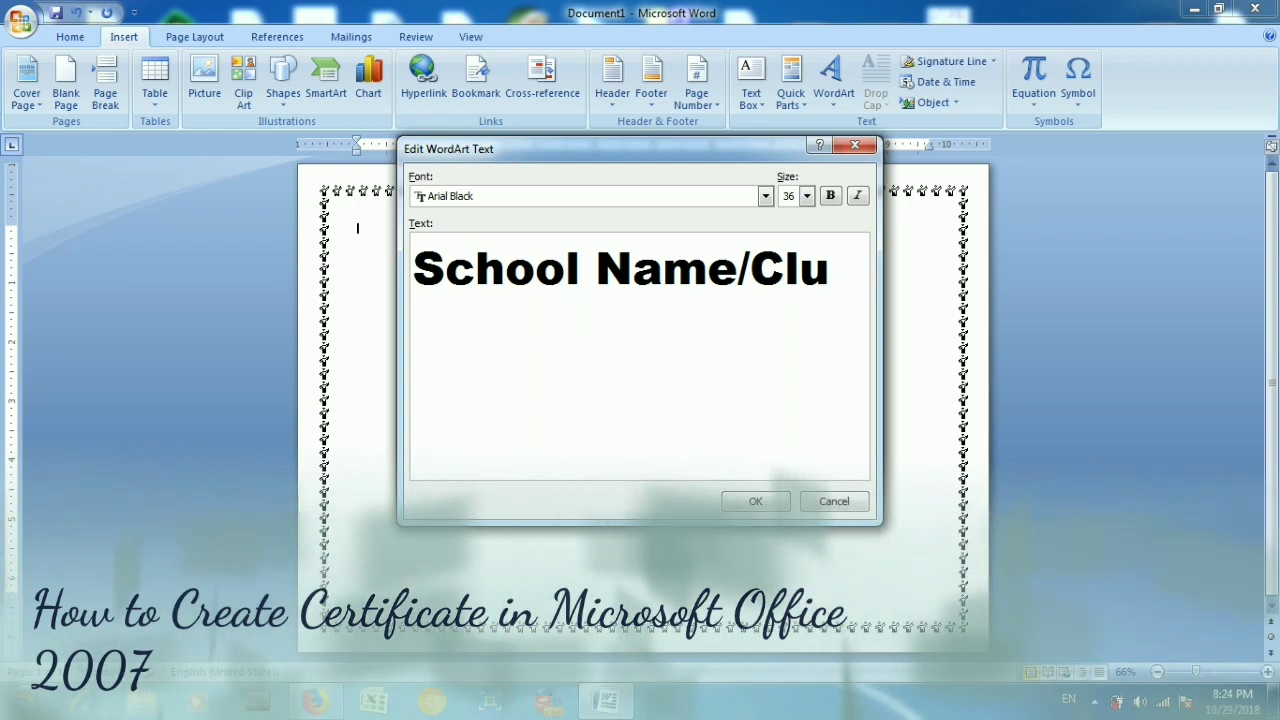
pyautogui.write('b')
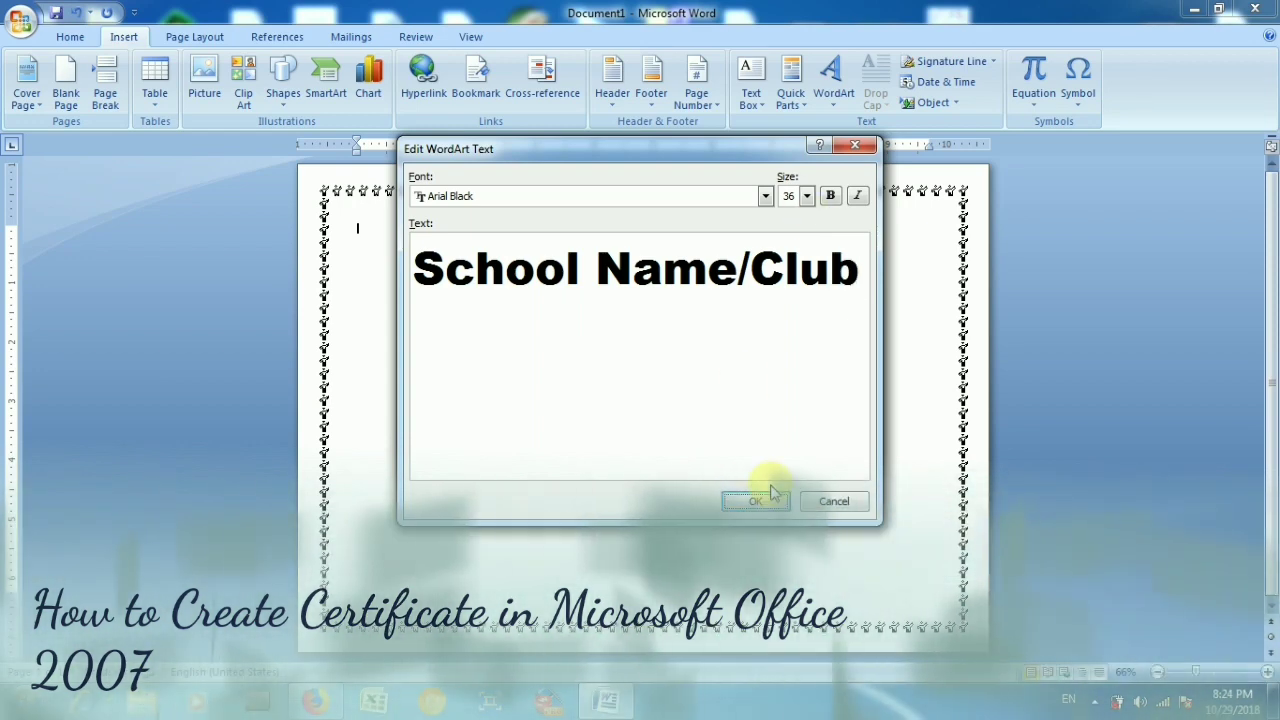
pyautogui.click(769, 501)
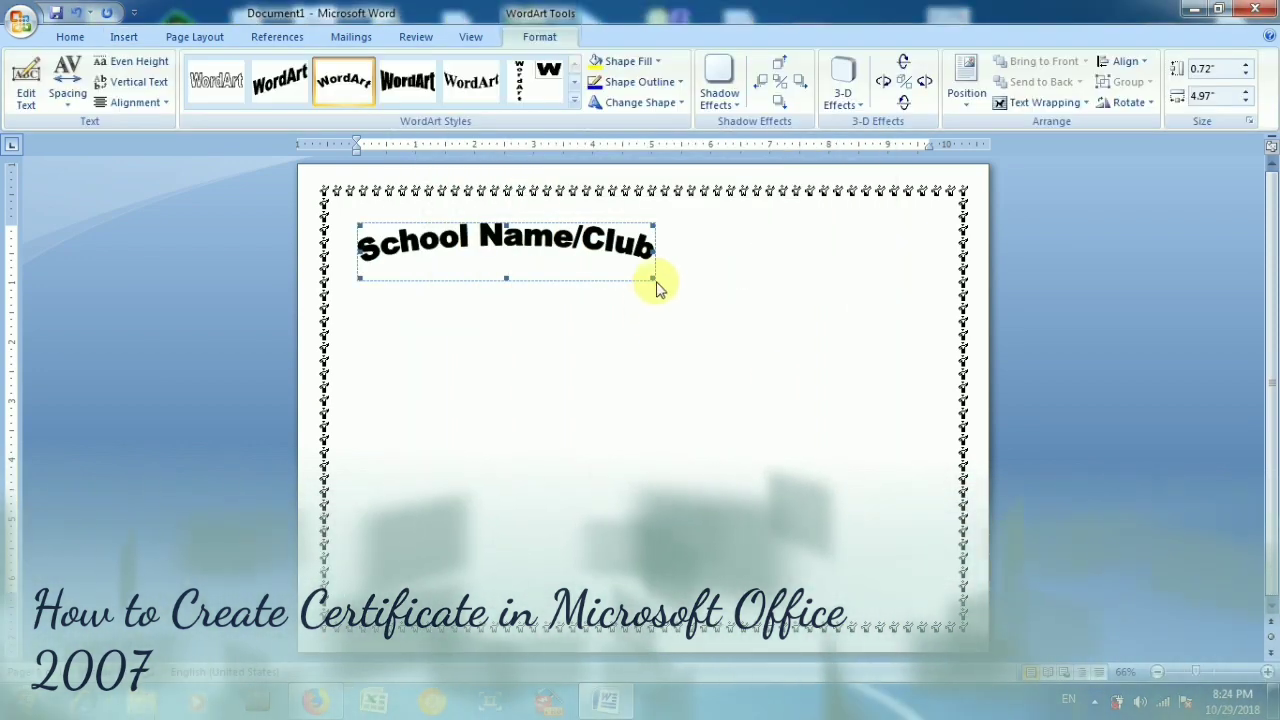
# - Stretch the heading across the page, use Loose letter spacing, and flatten it to 1.03" high
pyautogui.moveTo(653, 276); pyautogui.dragTo(917, 325)
pyautogui.click(68, 82)
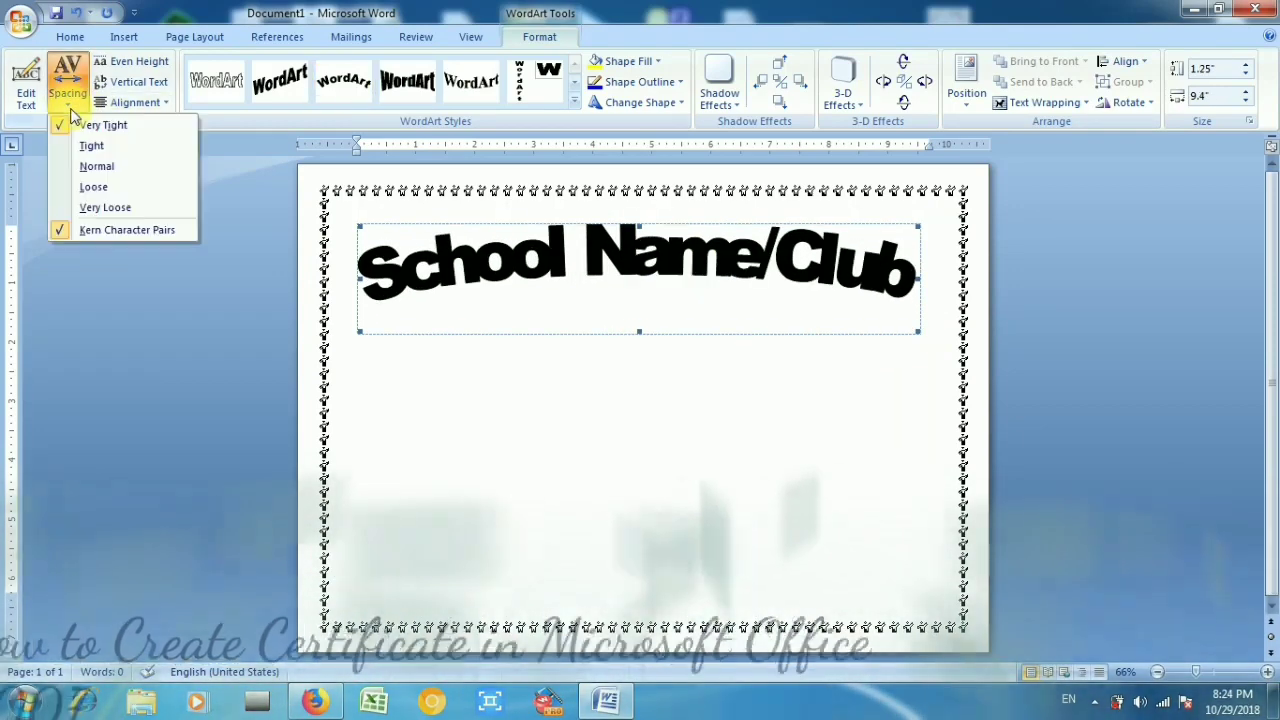
pyautogui.click(92, 185)
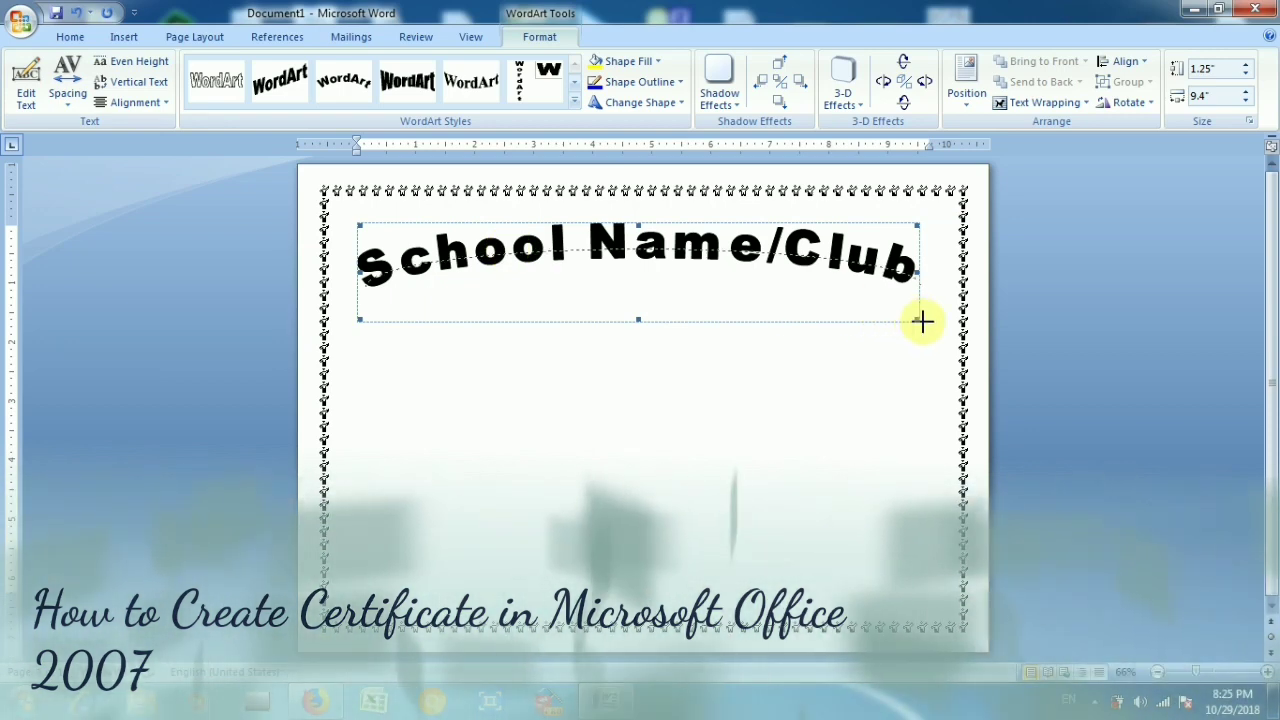
pyautogui.moveTo(928, 321); pyautogui.dragTo(930, 328)
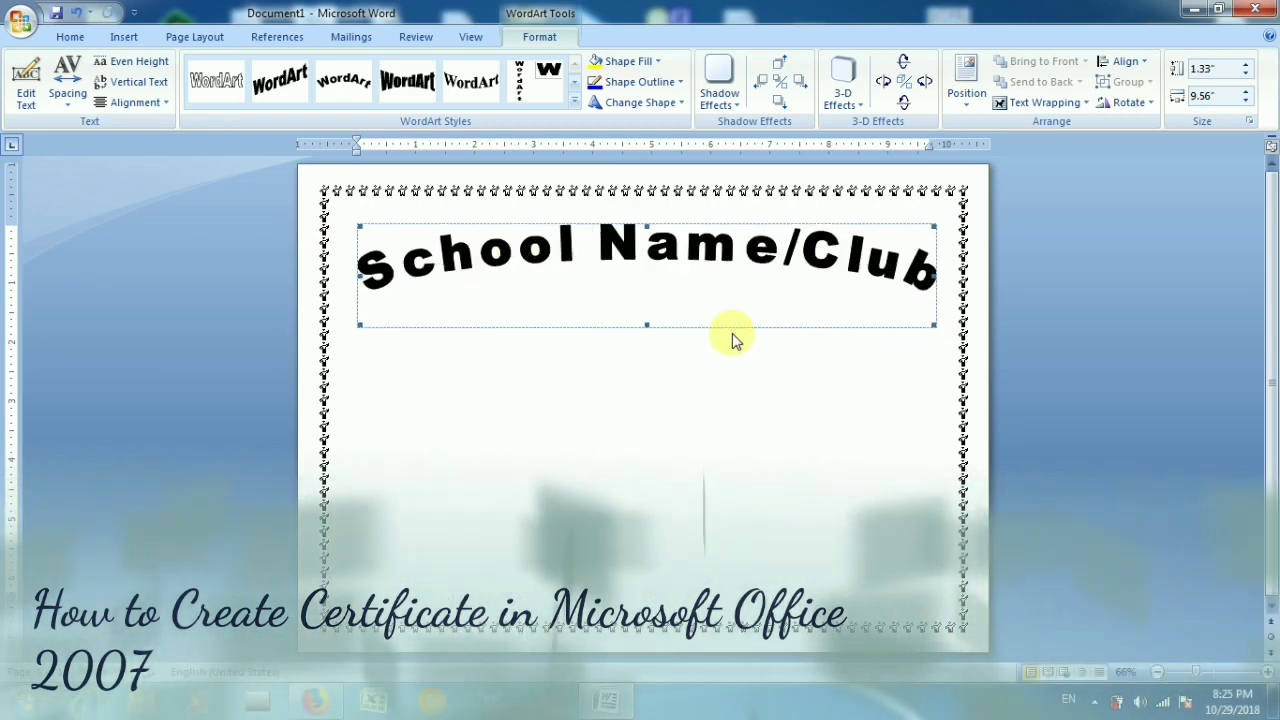
pyautogui.moveTo(647, 324); pyautogui.dragTo(647, 309)
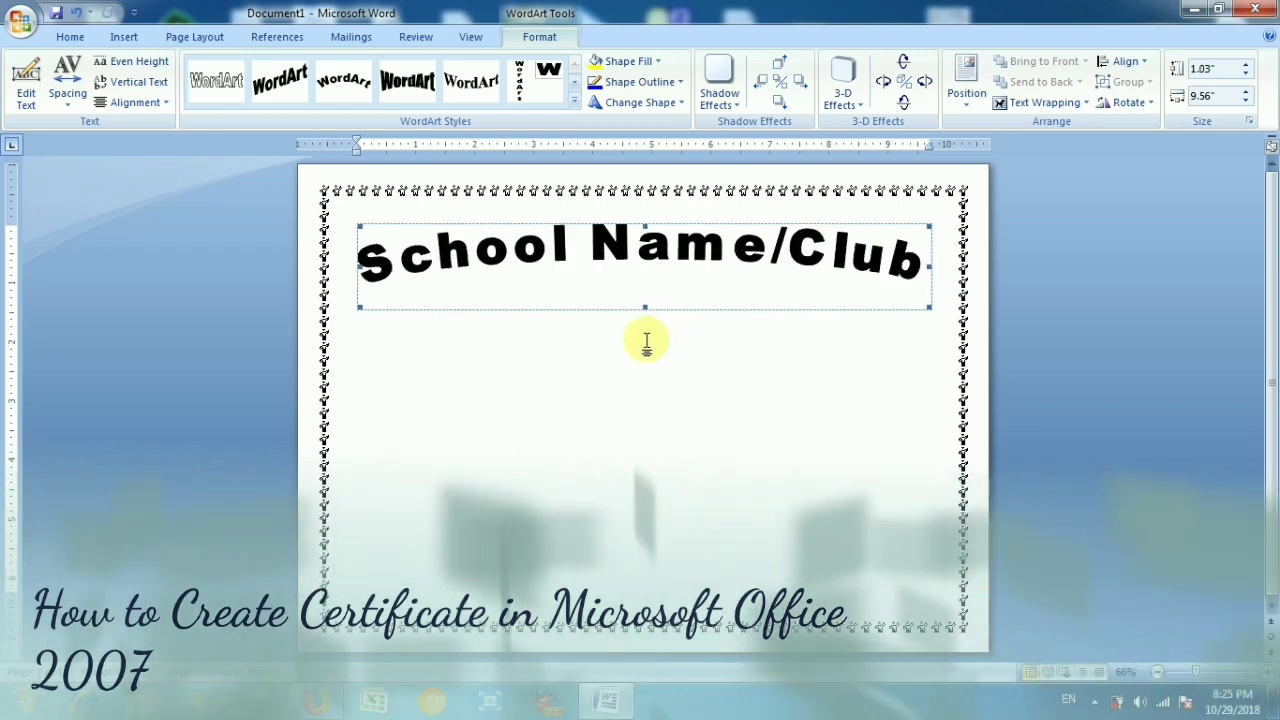
pyautogui.click(646, 343)
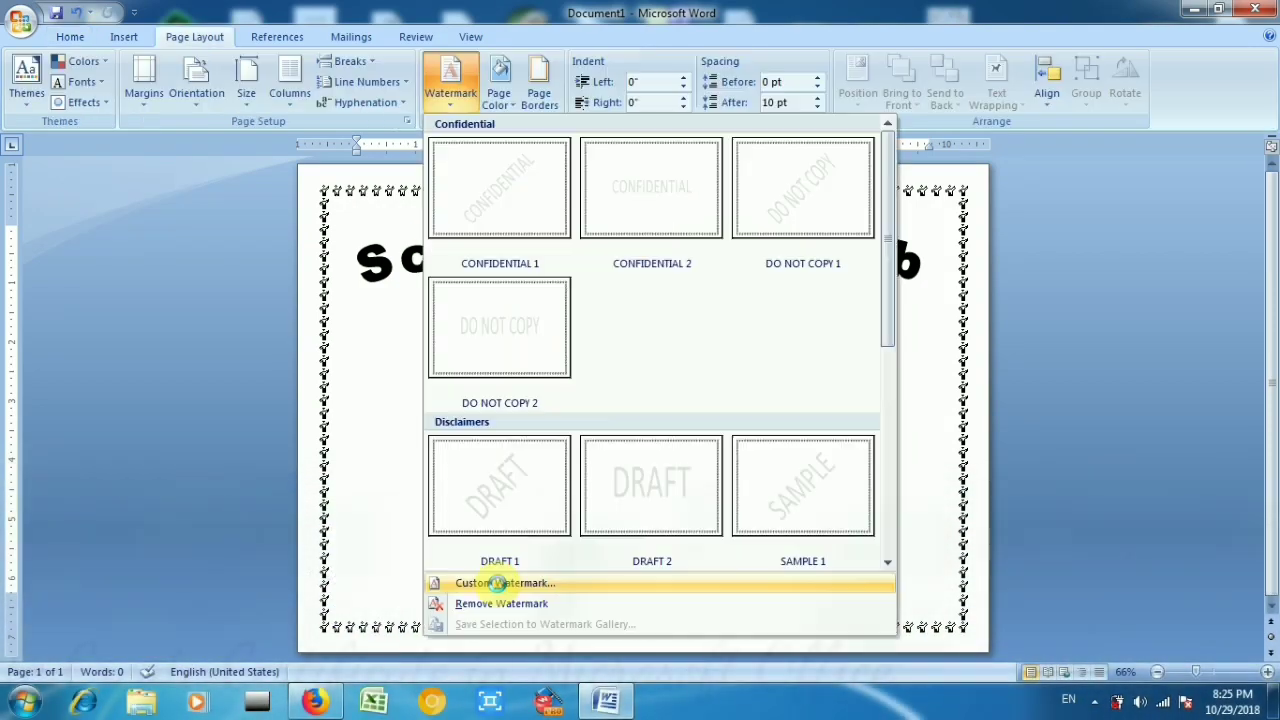
pyautogui.click(478, 581)
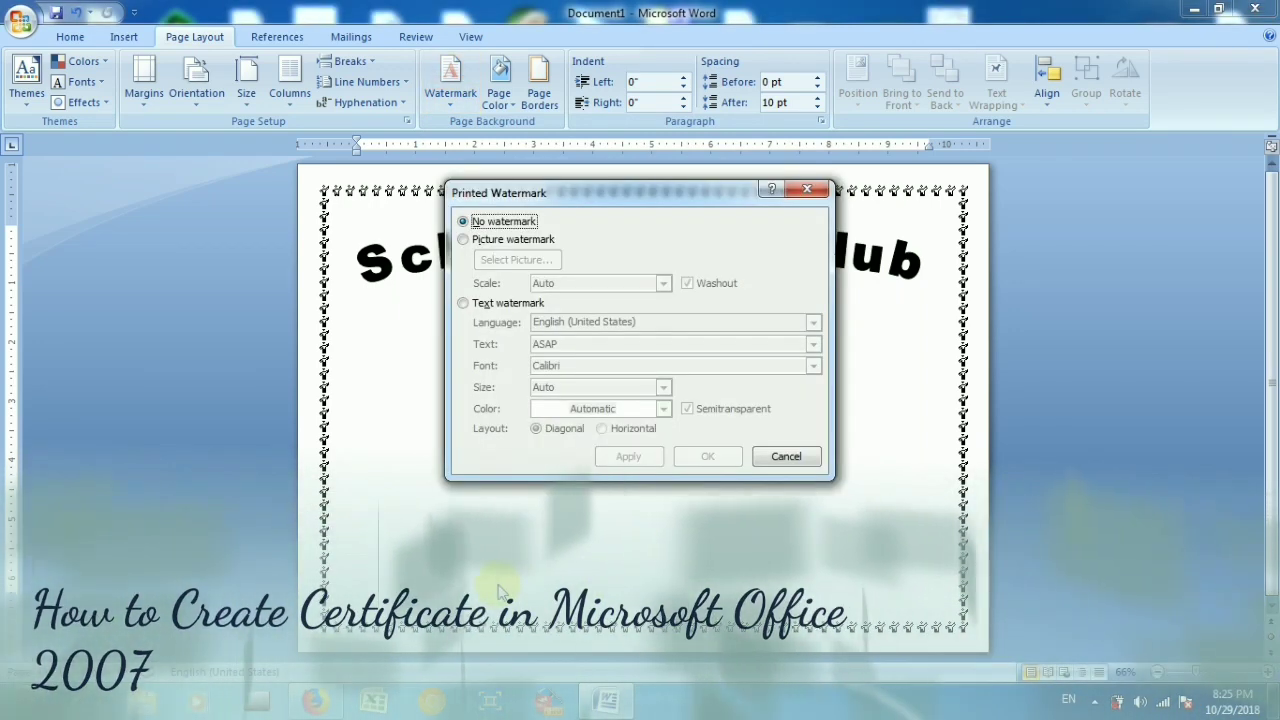
# - Set the 'sports day' picture from the Desktop as a custom picture watermark
pyautogui.click(488, 240)
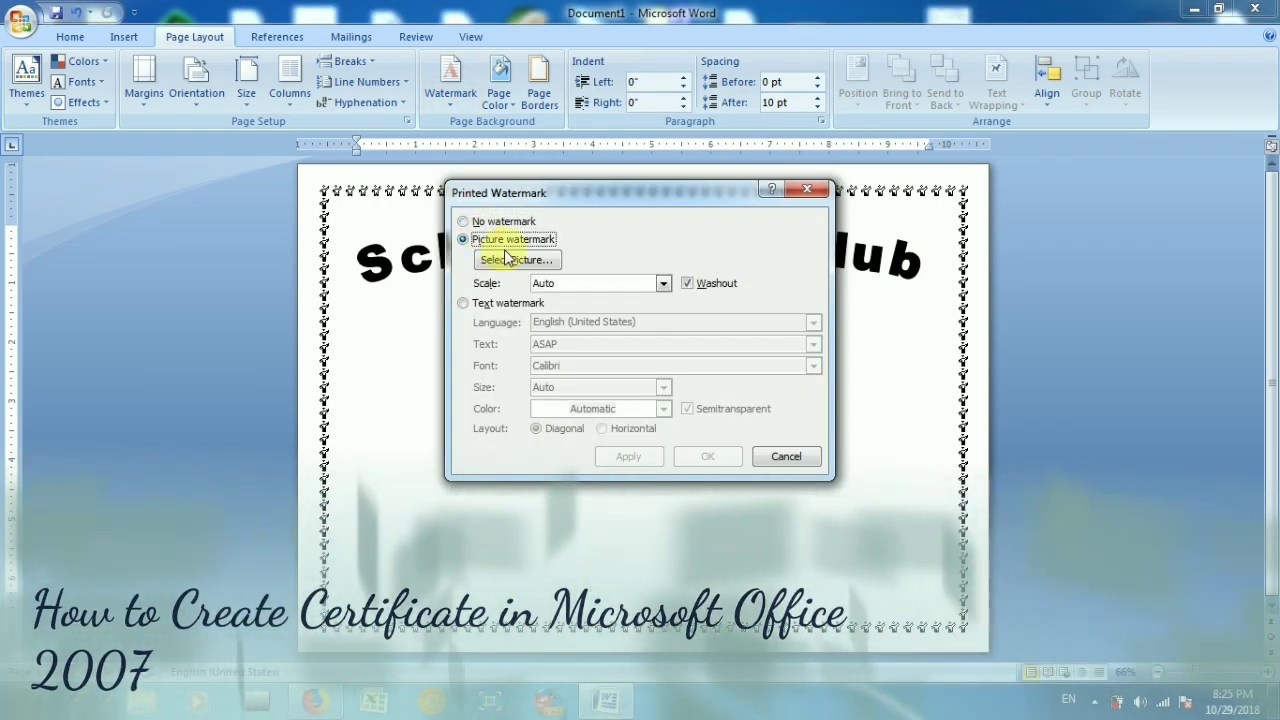
pyautogui.click(522, 258)
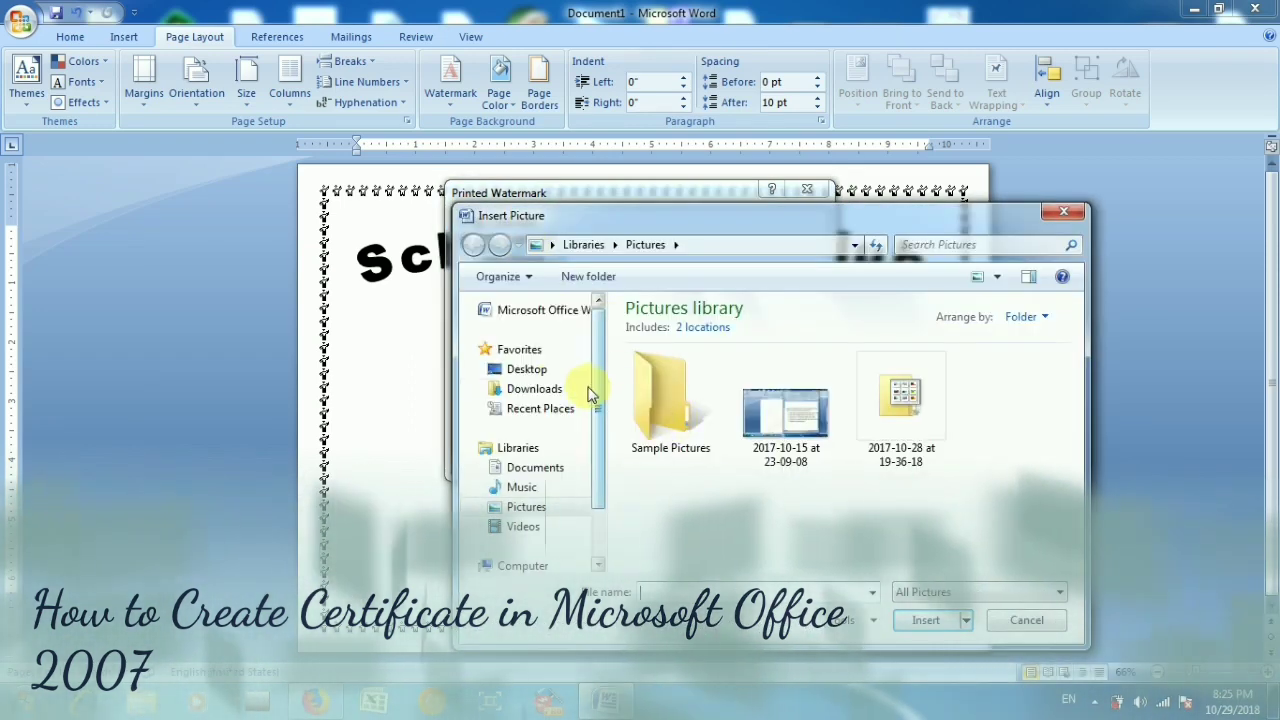
pyautogui.click(537, 370)
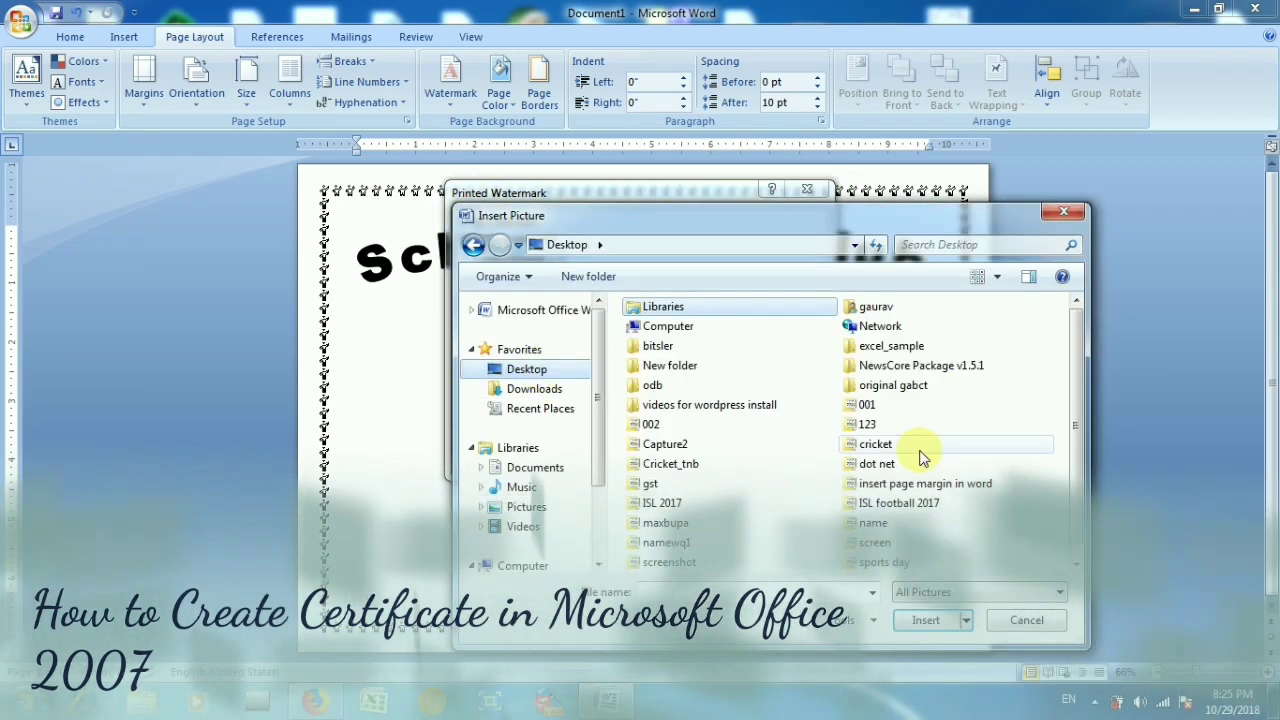
pyautogui.scroll(-1, 1071, 443)
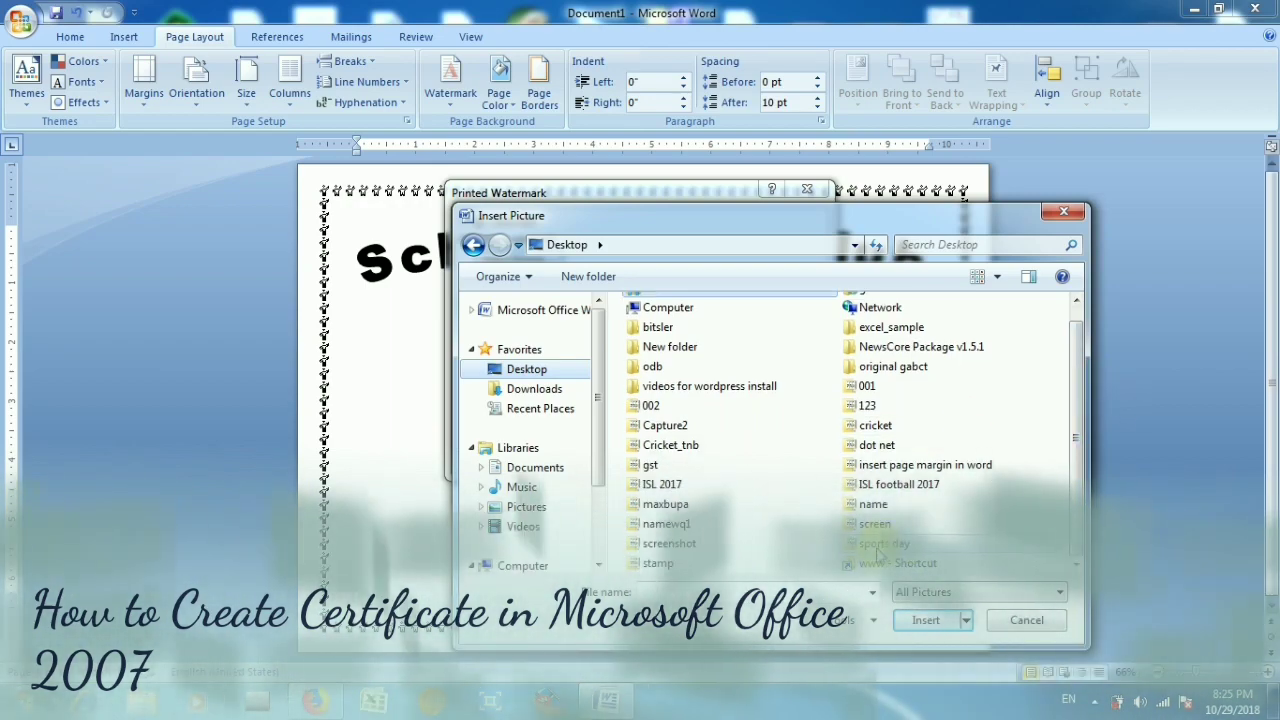
pyautogui.click(880, 547)
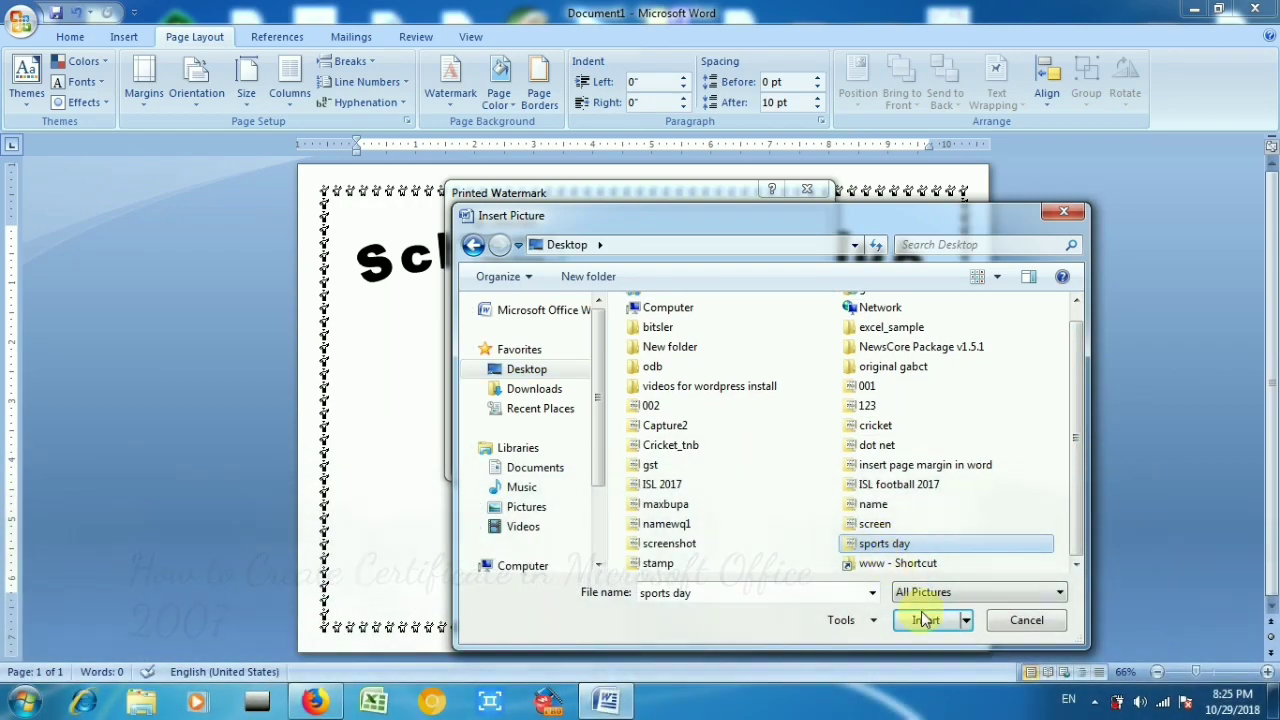
pyautogui.click(924, 620)
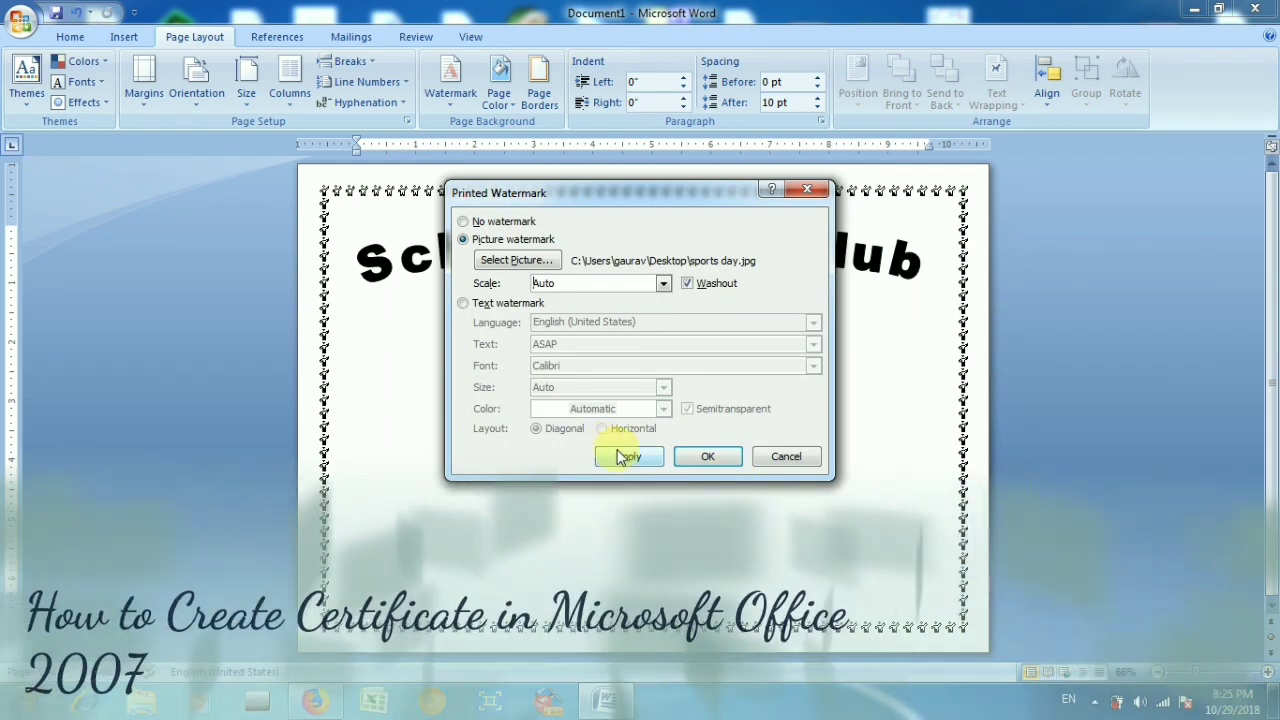
pyautogui.click(623, 457)
pyautogui.click(728, 460)
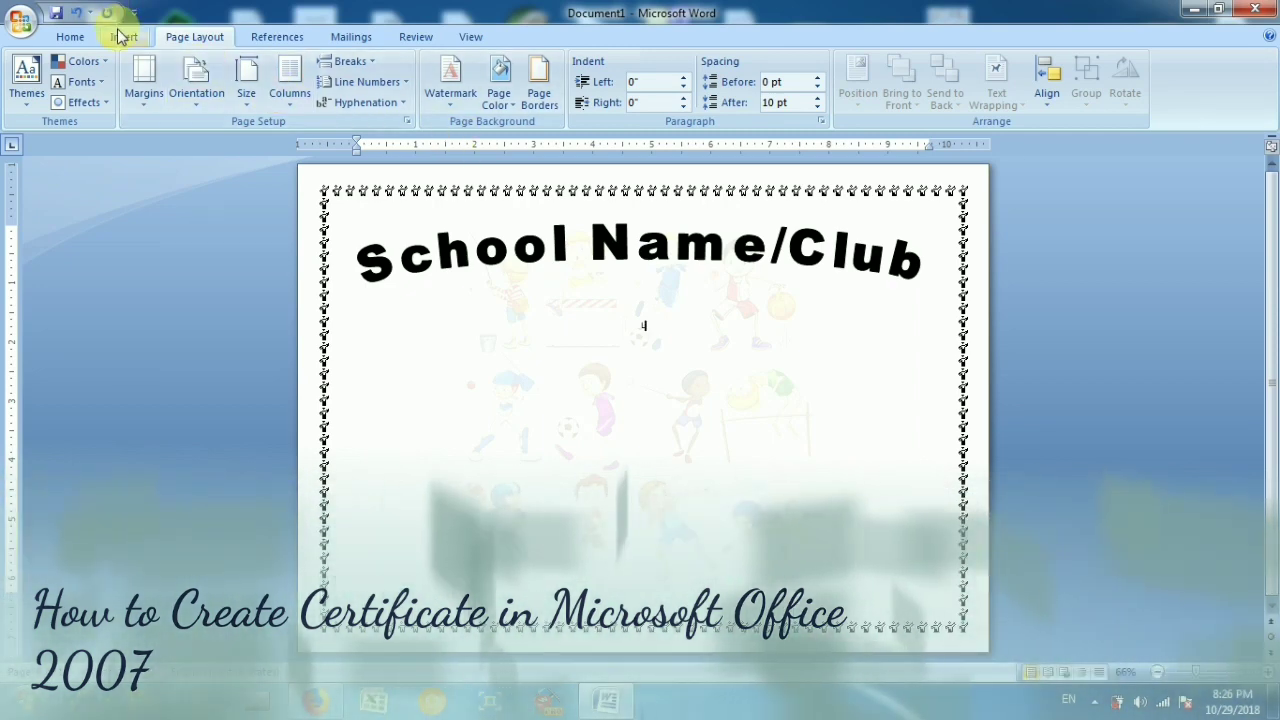
pyautogui.click(122, 36)
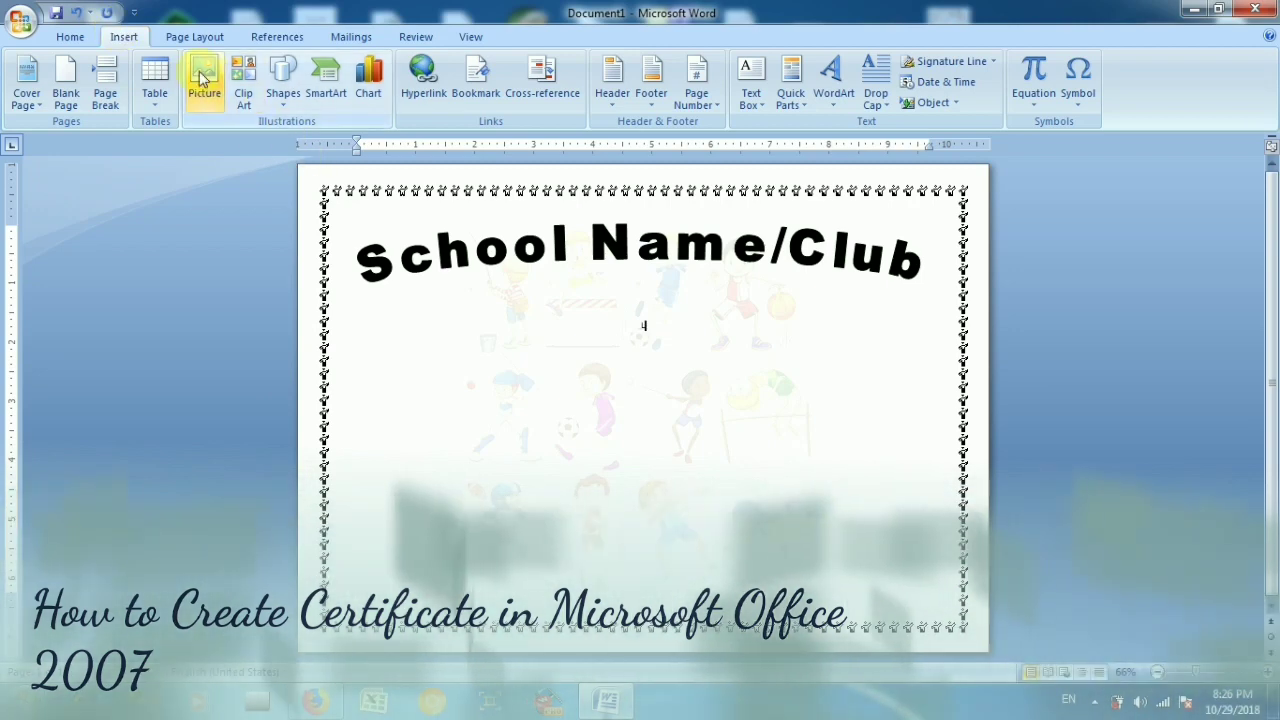
# - Insert the cricket batsman picture below the heading and shrink it to about half size
pyautogui.click(204, 80)
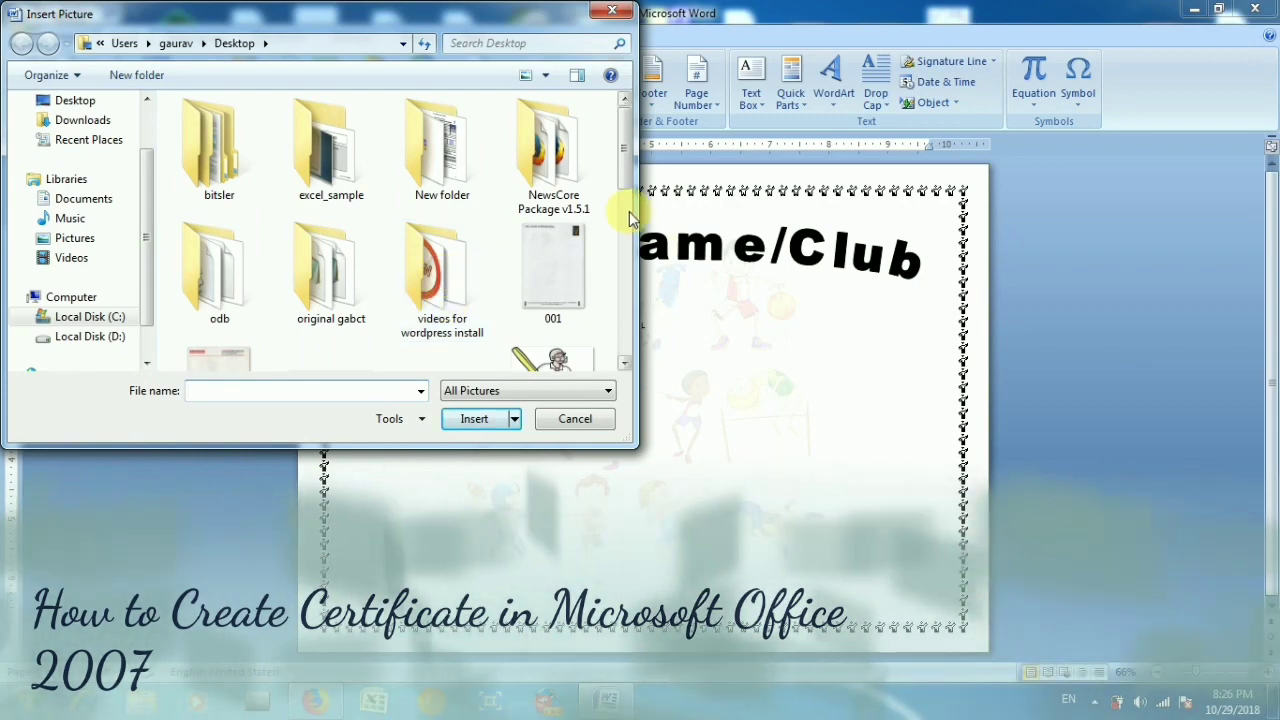
pyautogui.scroll(-2, 626, 214)
pyautogui.scroll(-5, 626, 230)
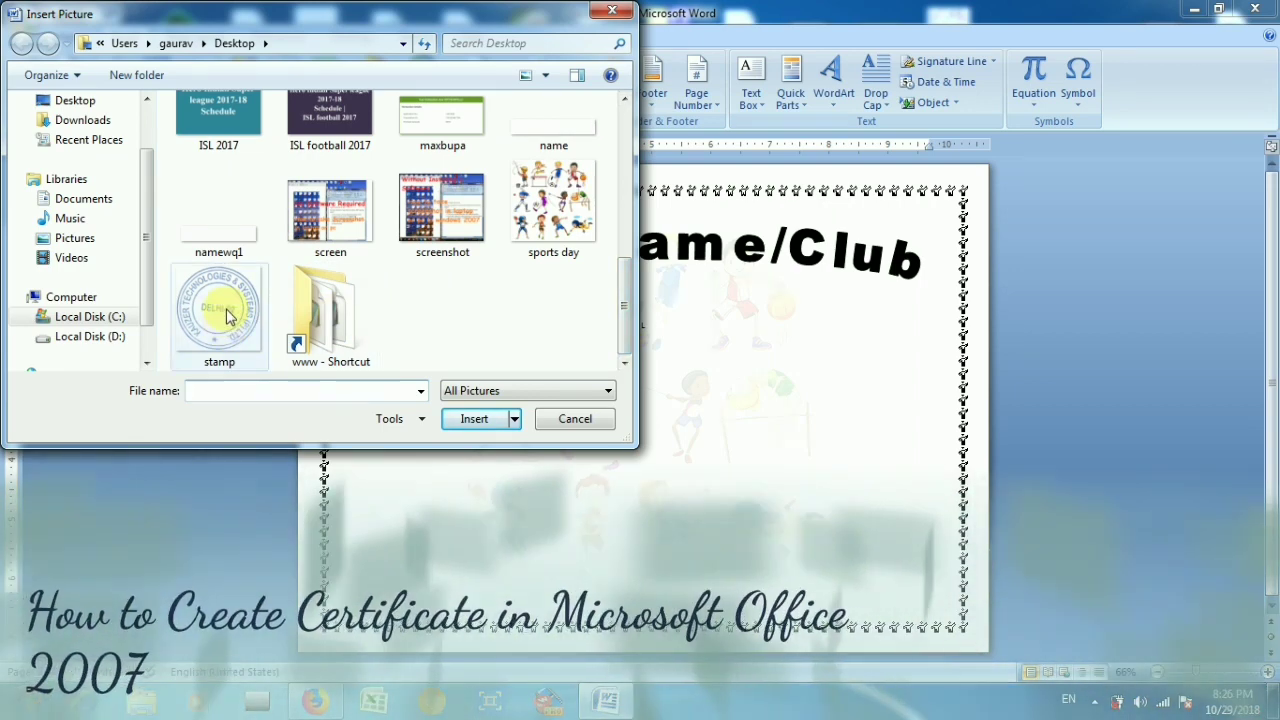
pyautogui.scroll(3, 618, 312)
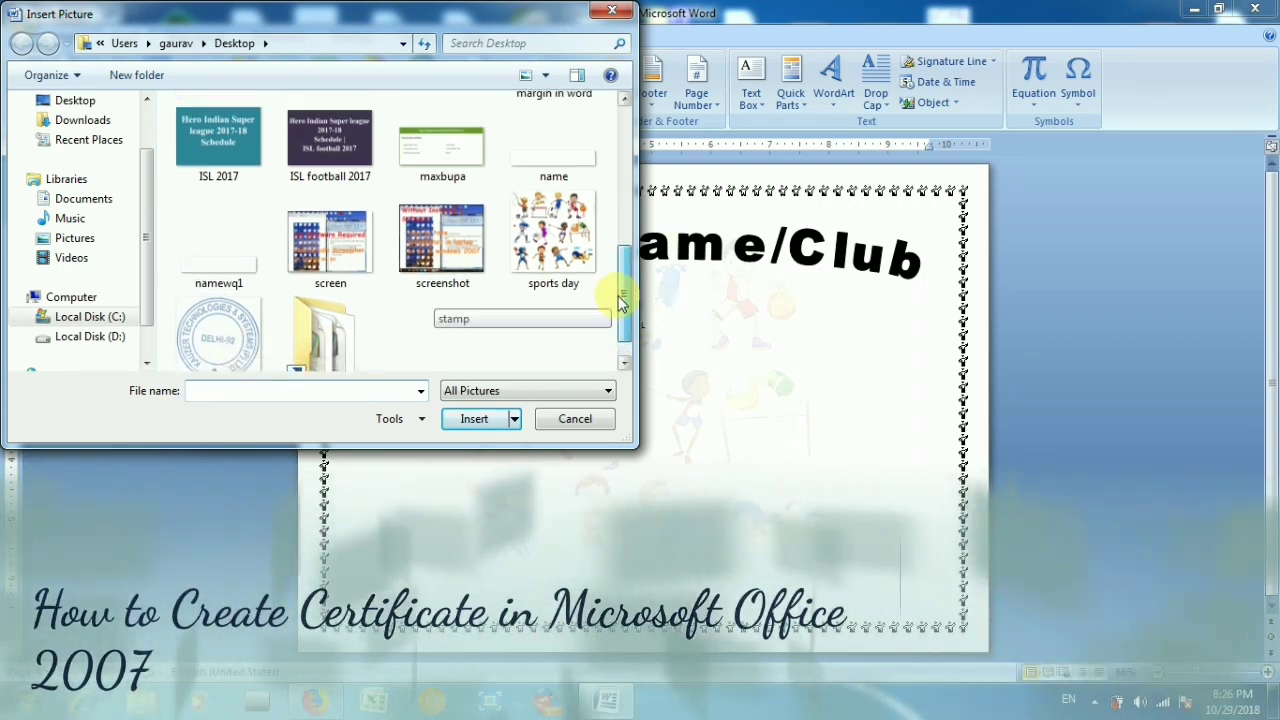
pyautogui.scroll(-3, 620, 320)
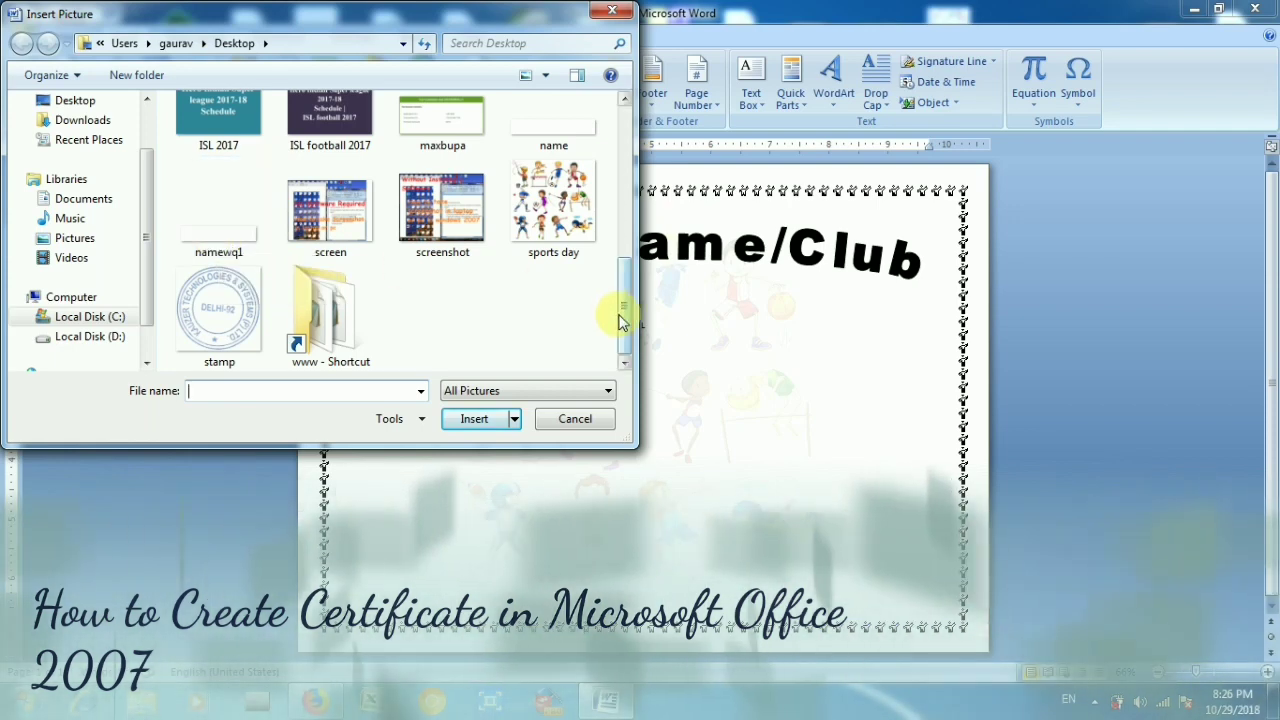
pyautogui.moveTo(620, 320); pyautogui.dragTo(620, 190)
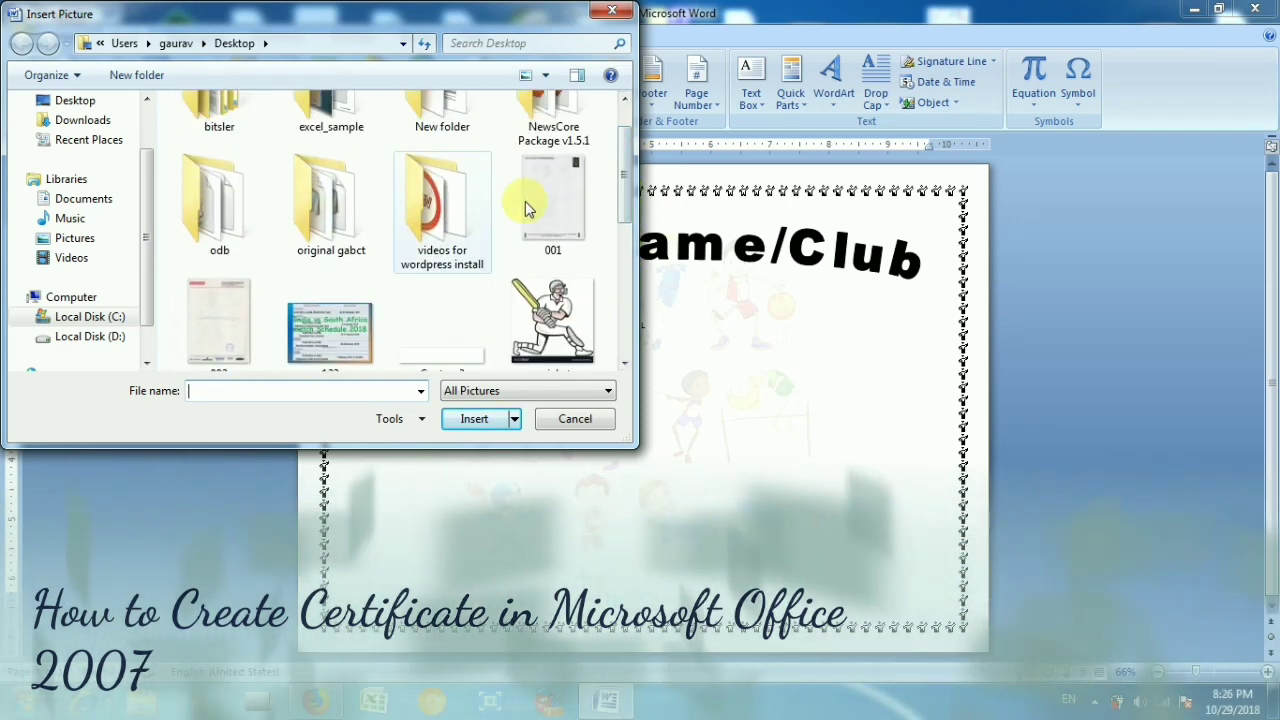
pyautogui.scroll(1, 631, 200)
pyautogui.scroll(-2, 625, 180)
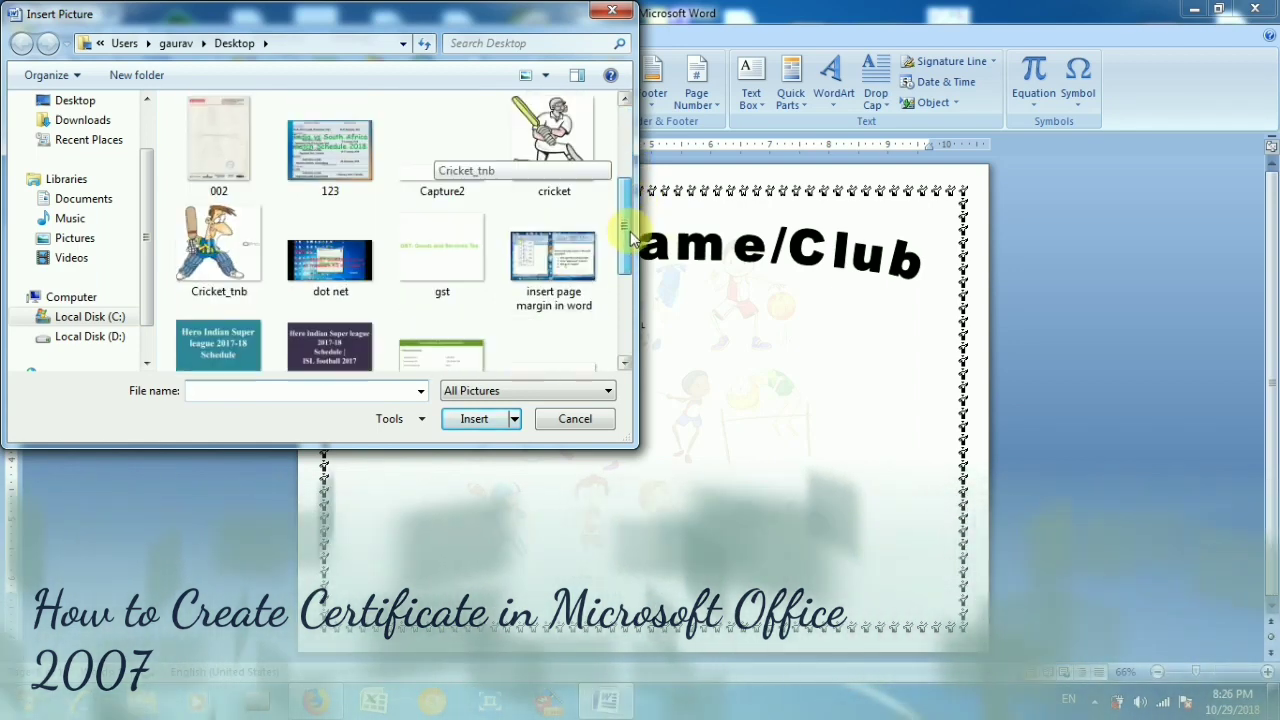
pyautogui.press('Escape')
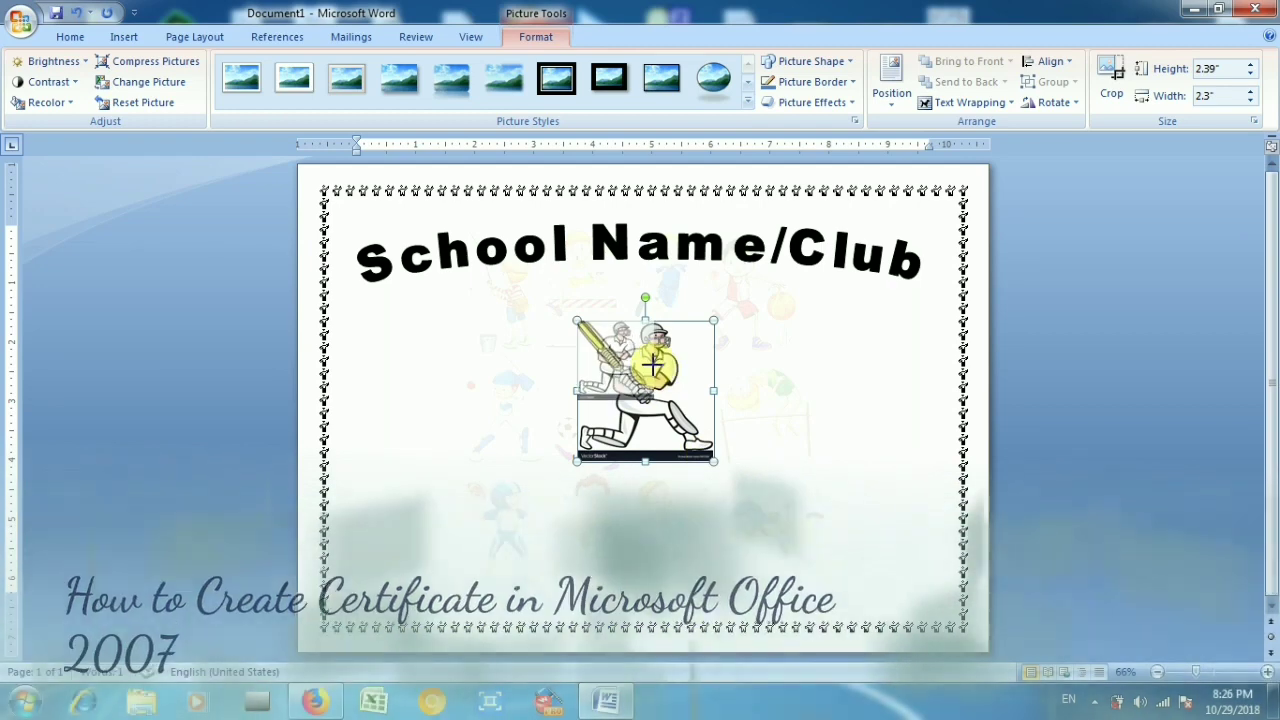
pyautogui.moveTo(713, 461); pyautogui.dragTo(640, 386)
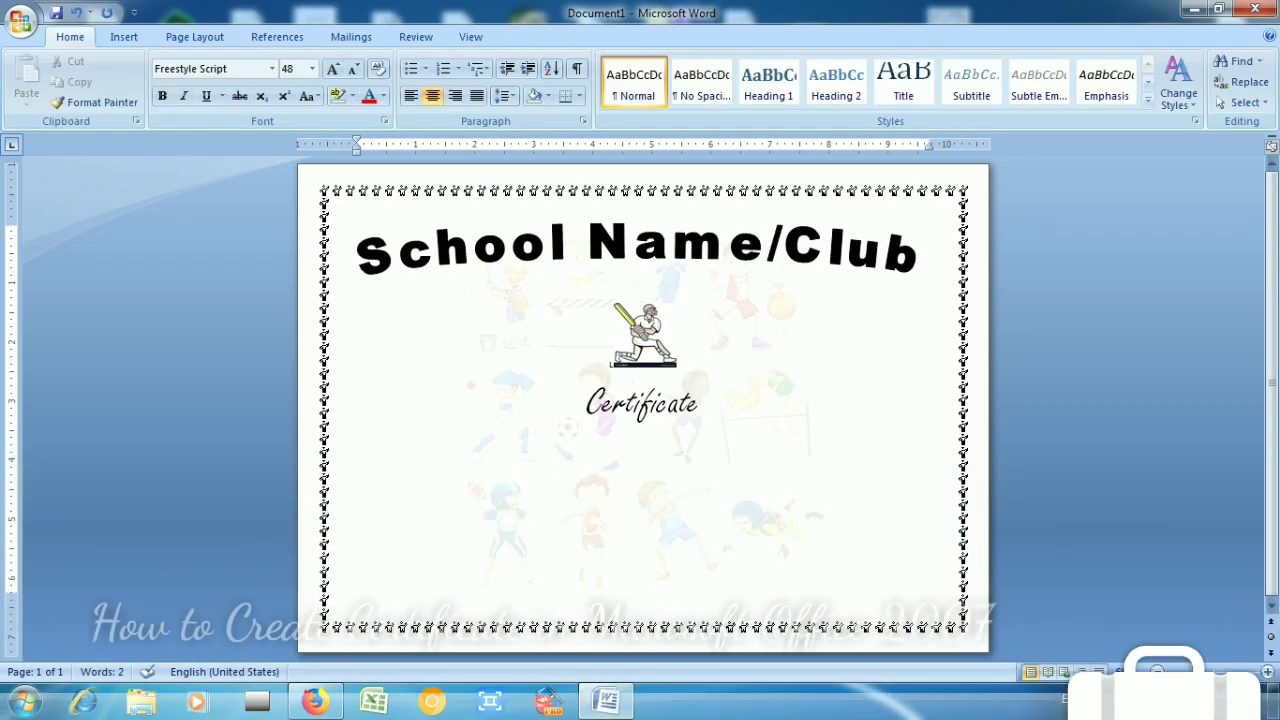
# - Start a left-aligned 22-point body line with the word 'This'
pyautogui.click(312, 70)
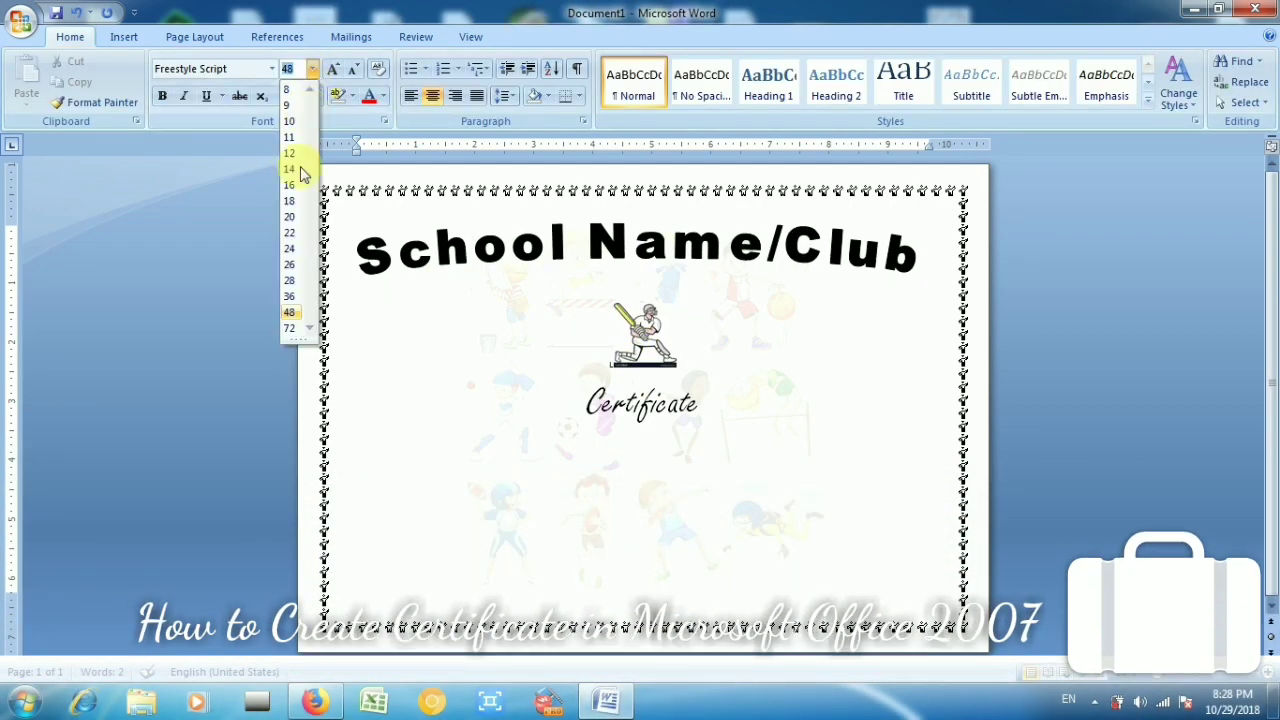
pyautogui.click(289, 234)
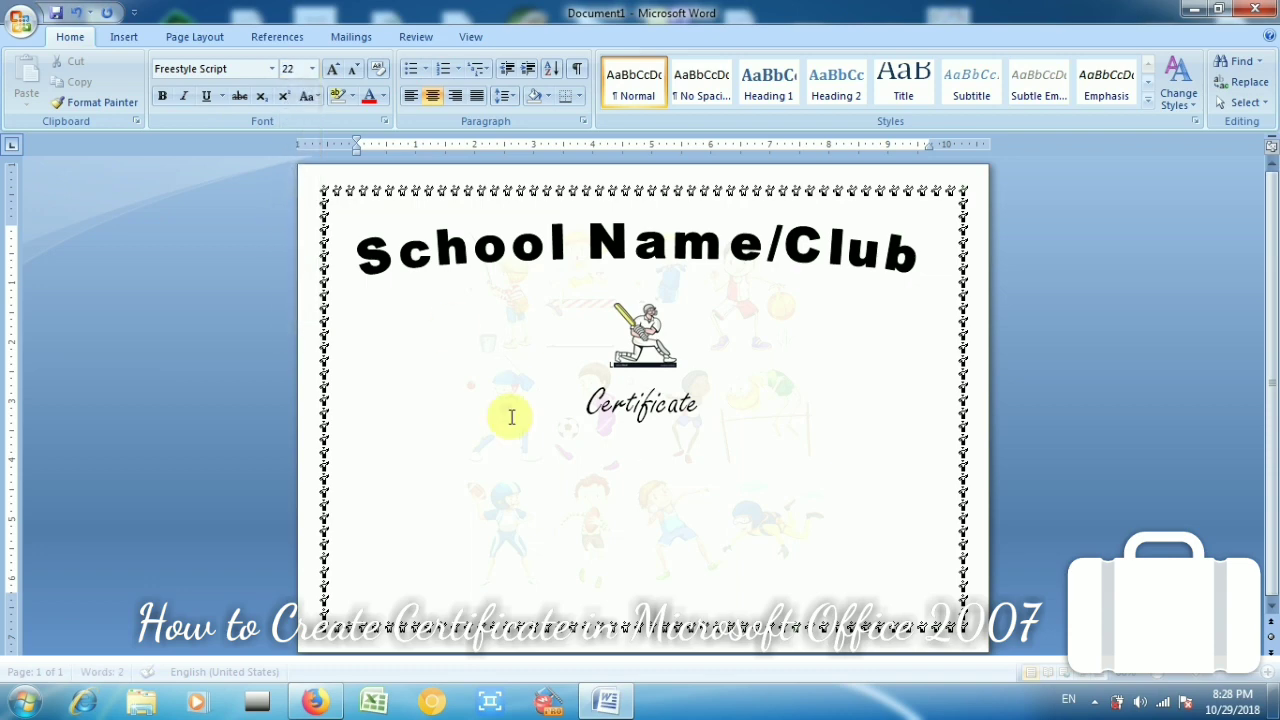
pyautogui.hotkey('ctrl', 'l')
pyautogui.write('T')
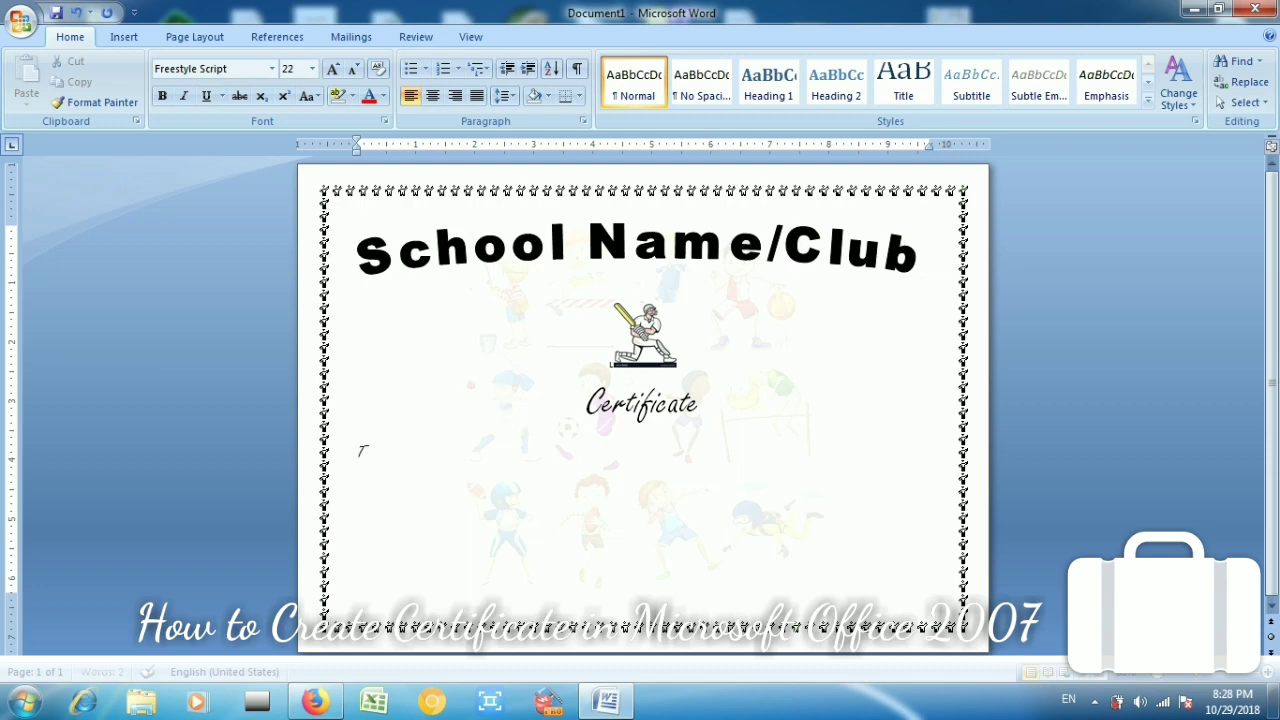
pyautogui.write('his')
# - Make the opening word 'This' 28 point
pyautogui.doubleClick(371, 450)
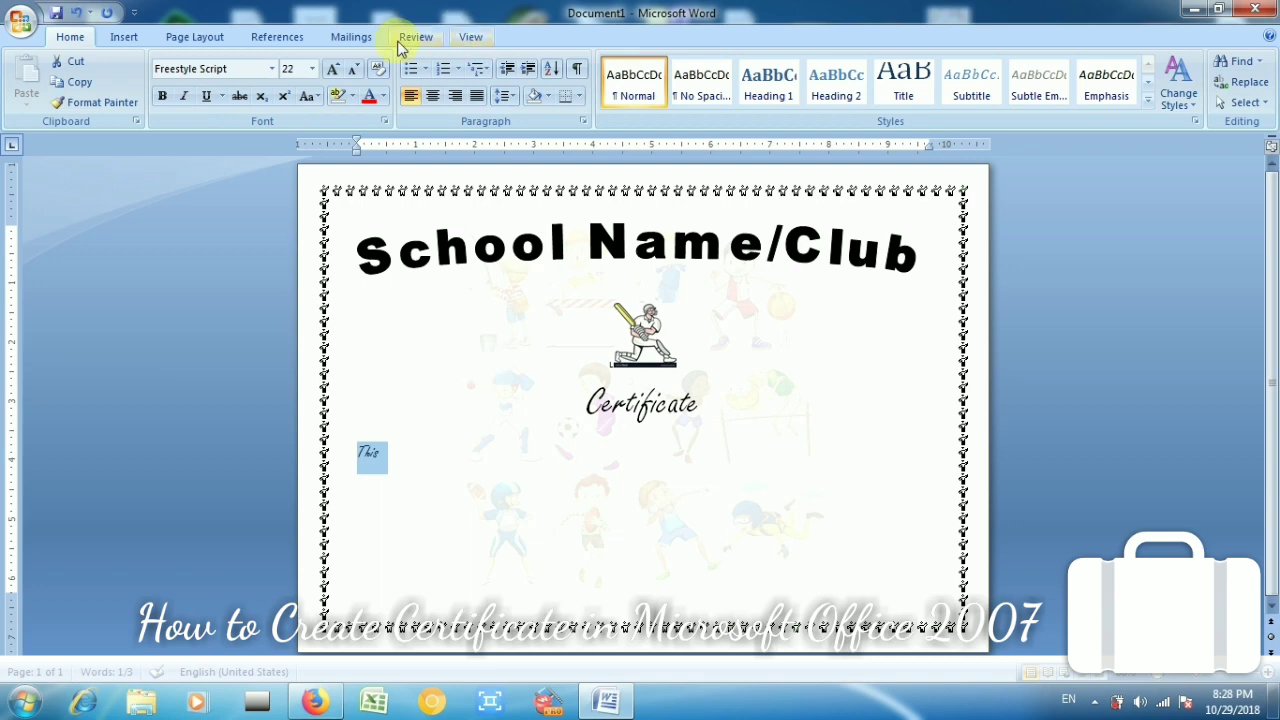
pyautogui.click(312, 68)
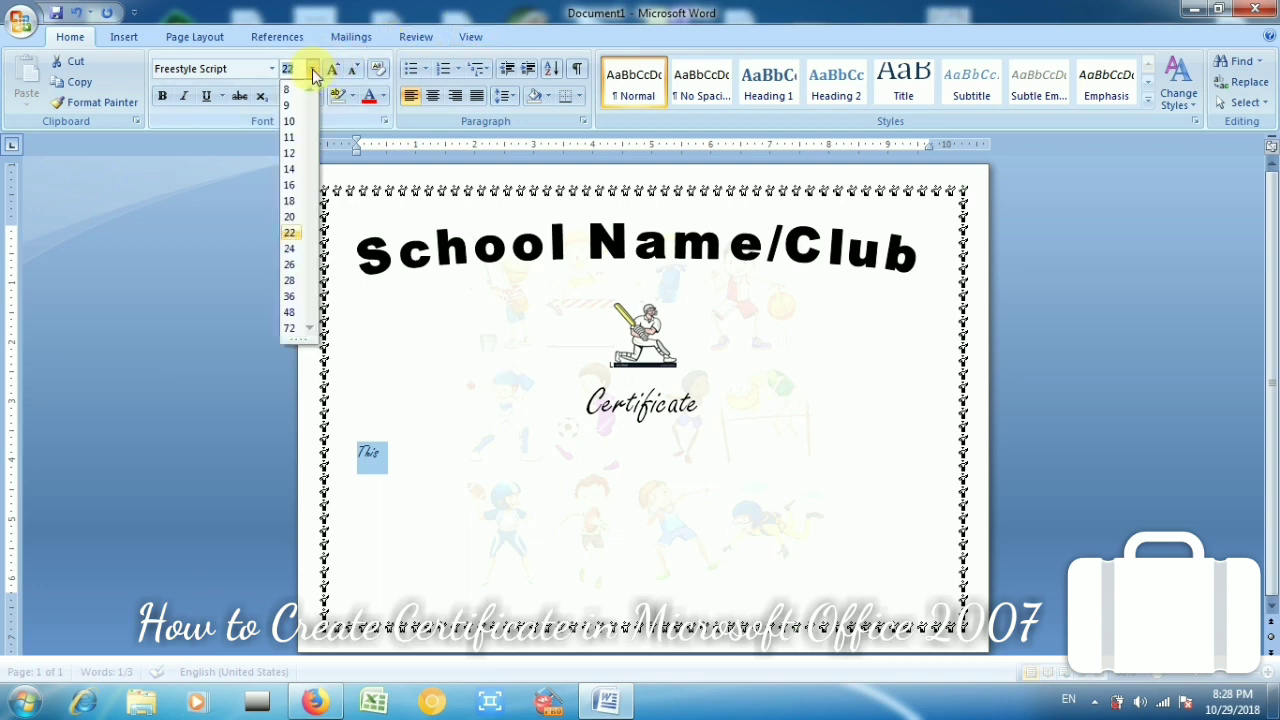
pyautogui.click(290, 281)
pyautogui.click(391, 458)
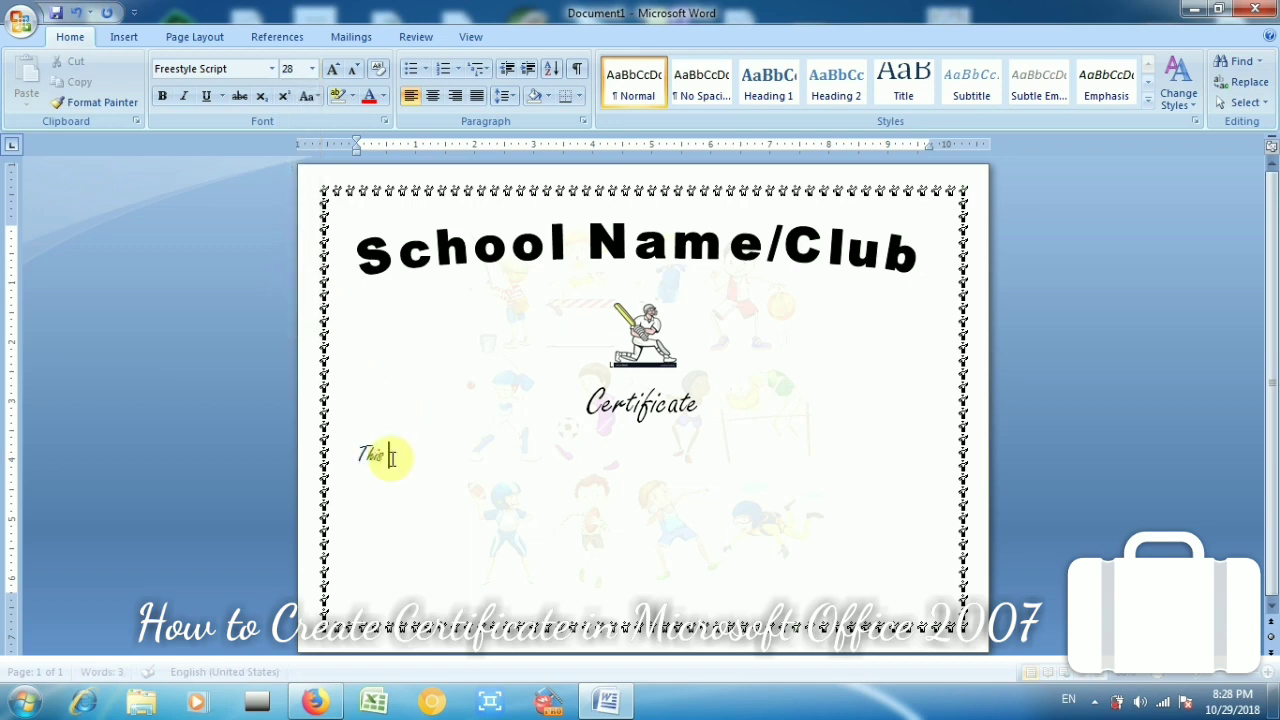
# - Type the body text 'is to certify that Shri/Smt./ ... held on _______________has Secured the _'
pyautogui.write('is is')
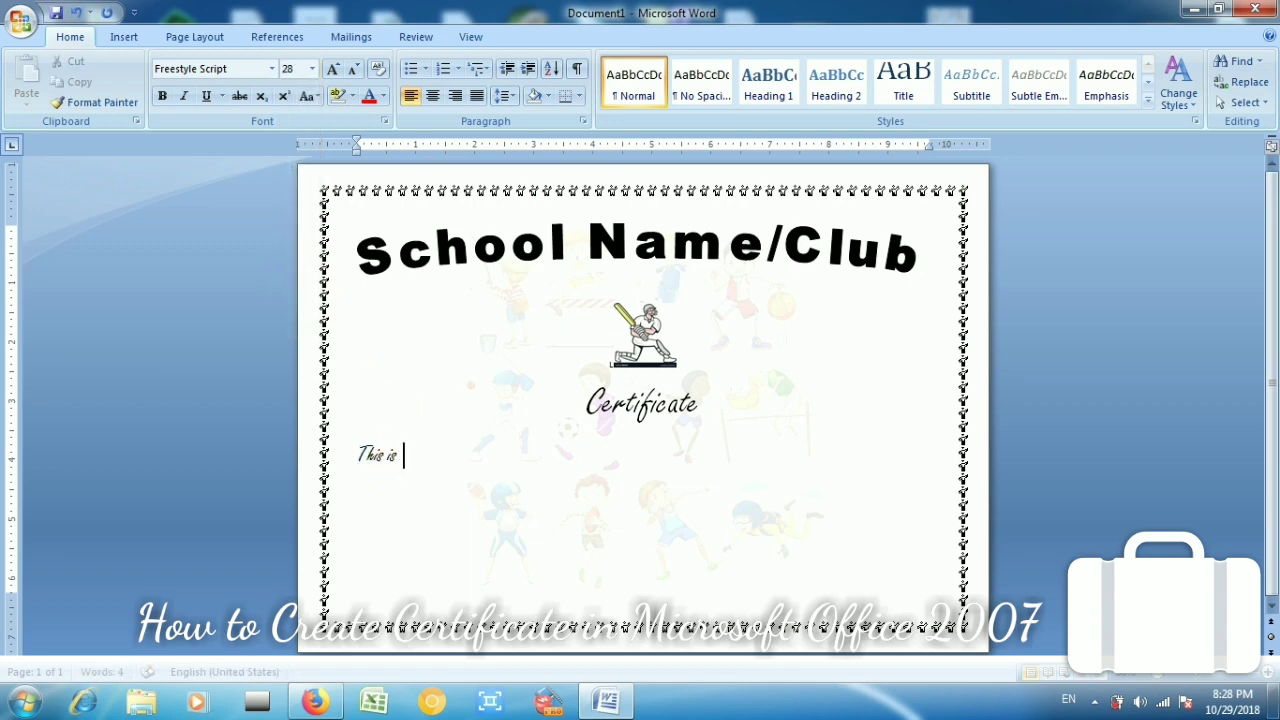
pyautogui.write('to certify that ')
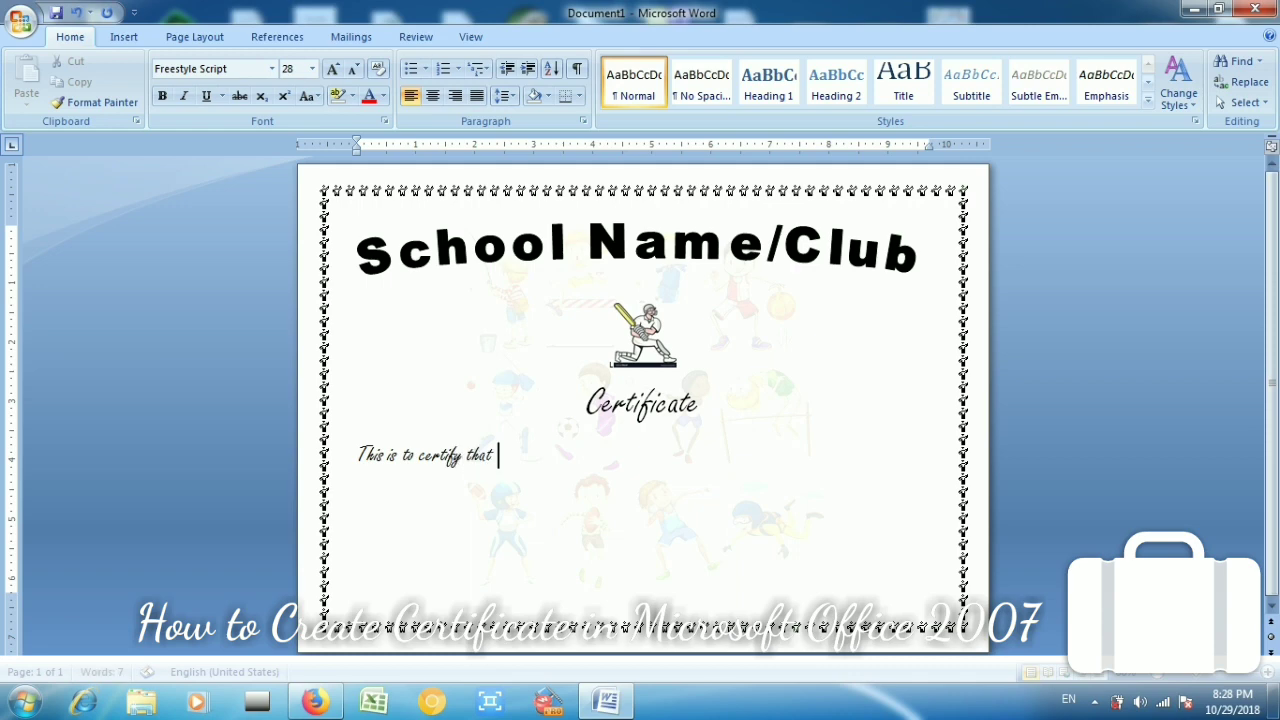
pyautogui.write('S')
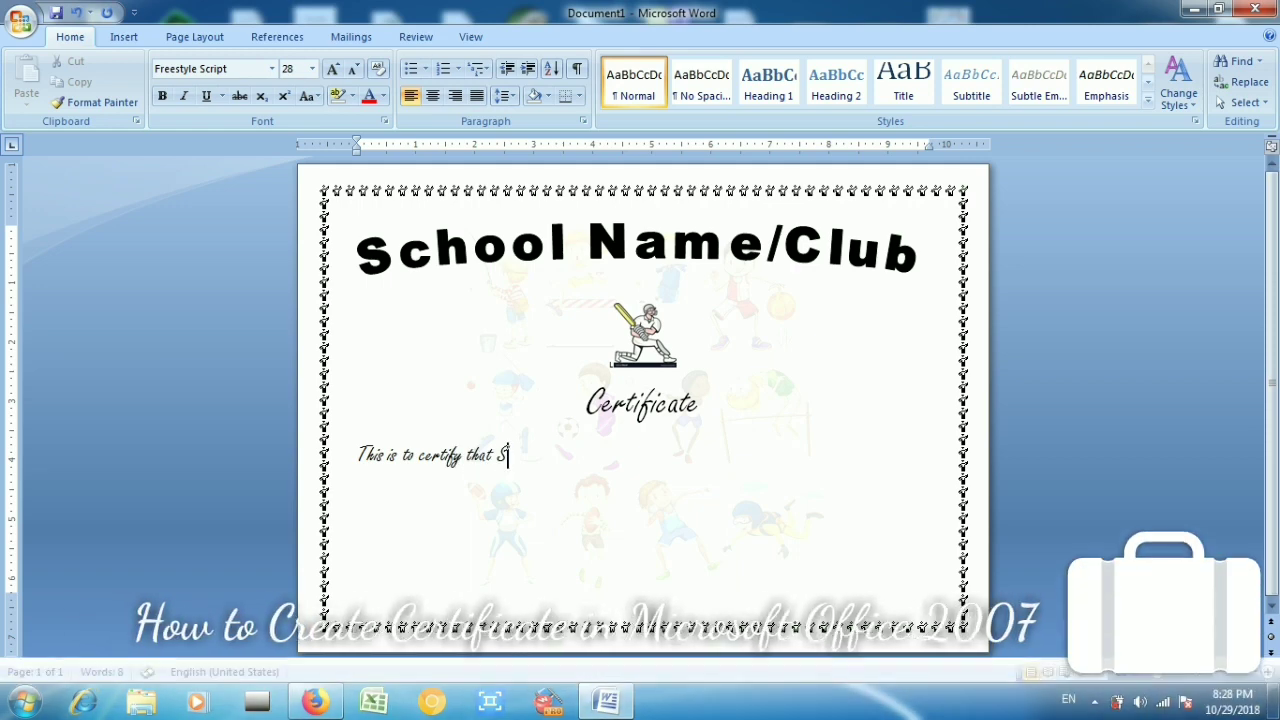
pyautogui.write('hri')
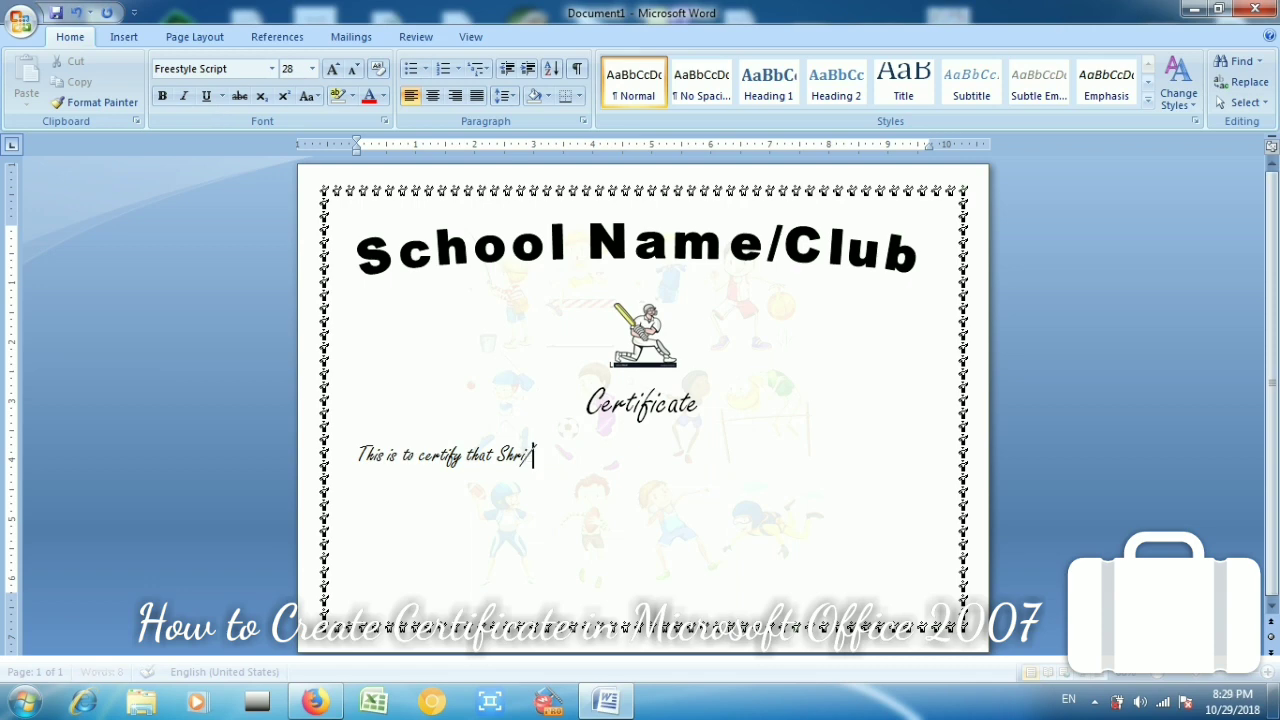
pyautogui.write('/Smt.')
pyautogui.write('/')
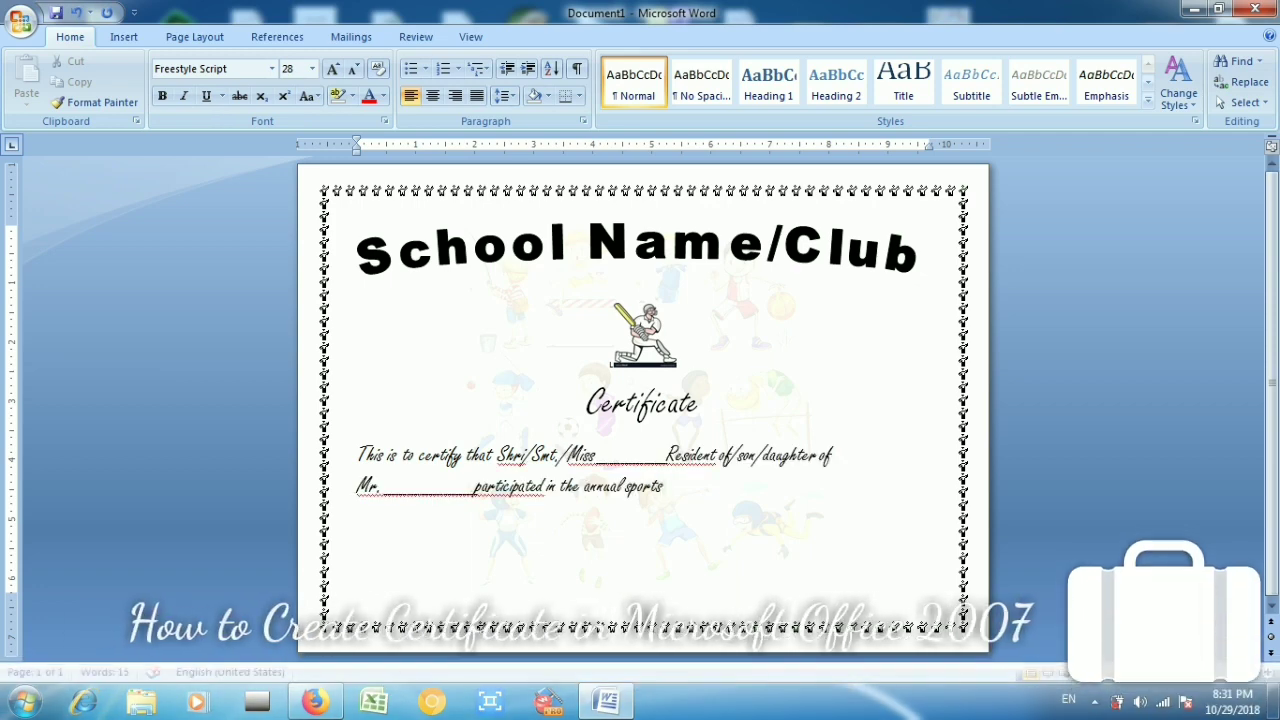
pyautogui.write('/an')
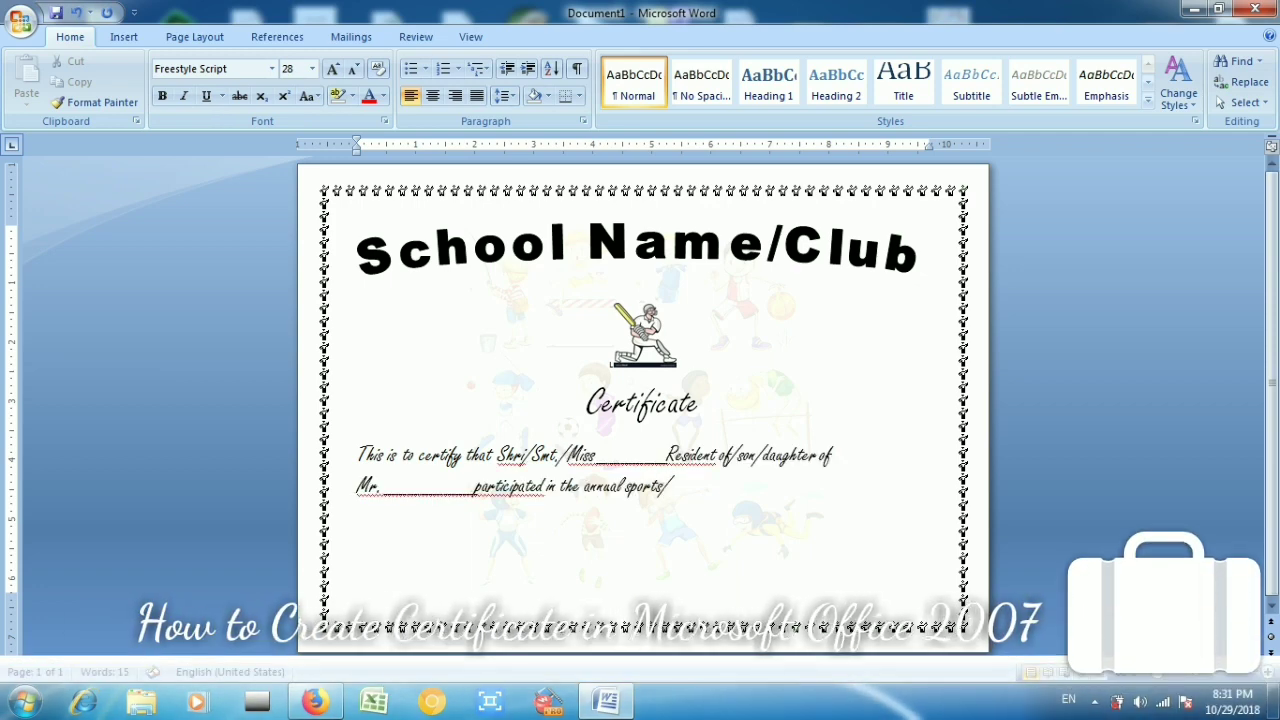
pyautogui.write('y competition')
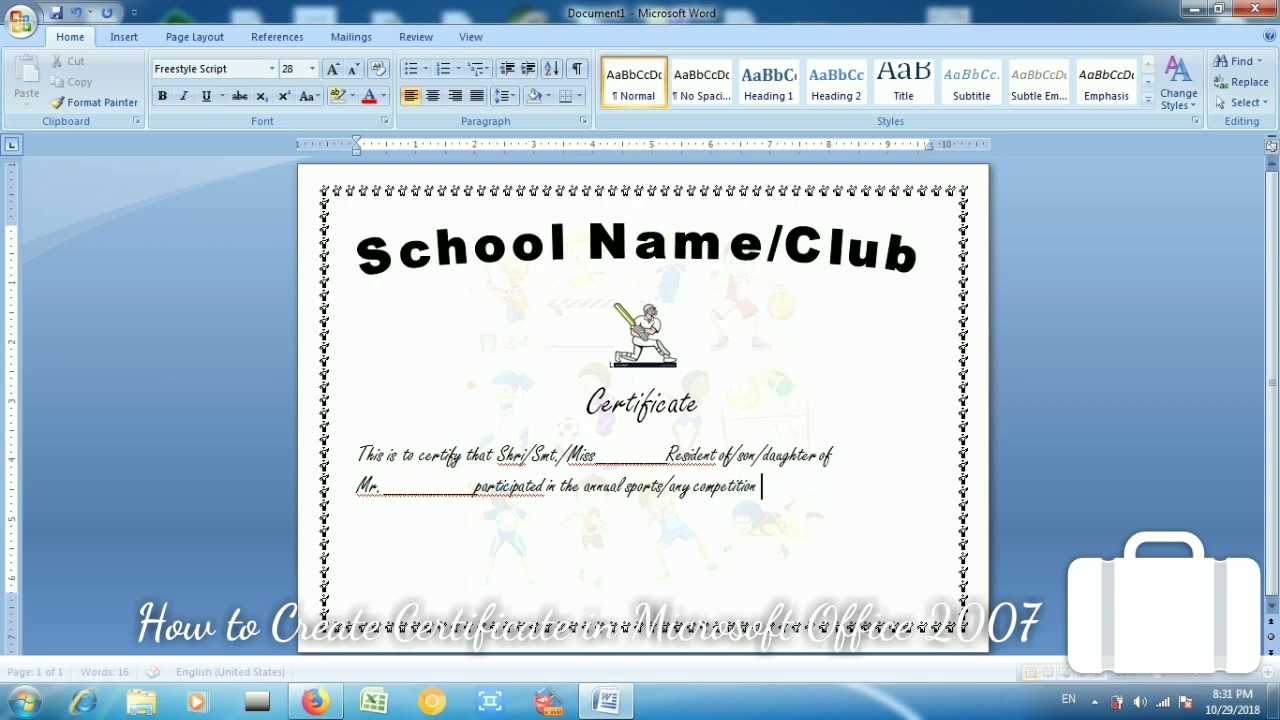
pyautogui.write(' name')
pyautogui.write('held ')
pyautogui.write('on ')
pyautogui.write('_______________')
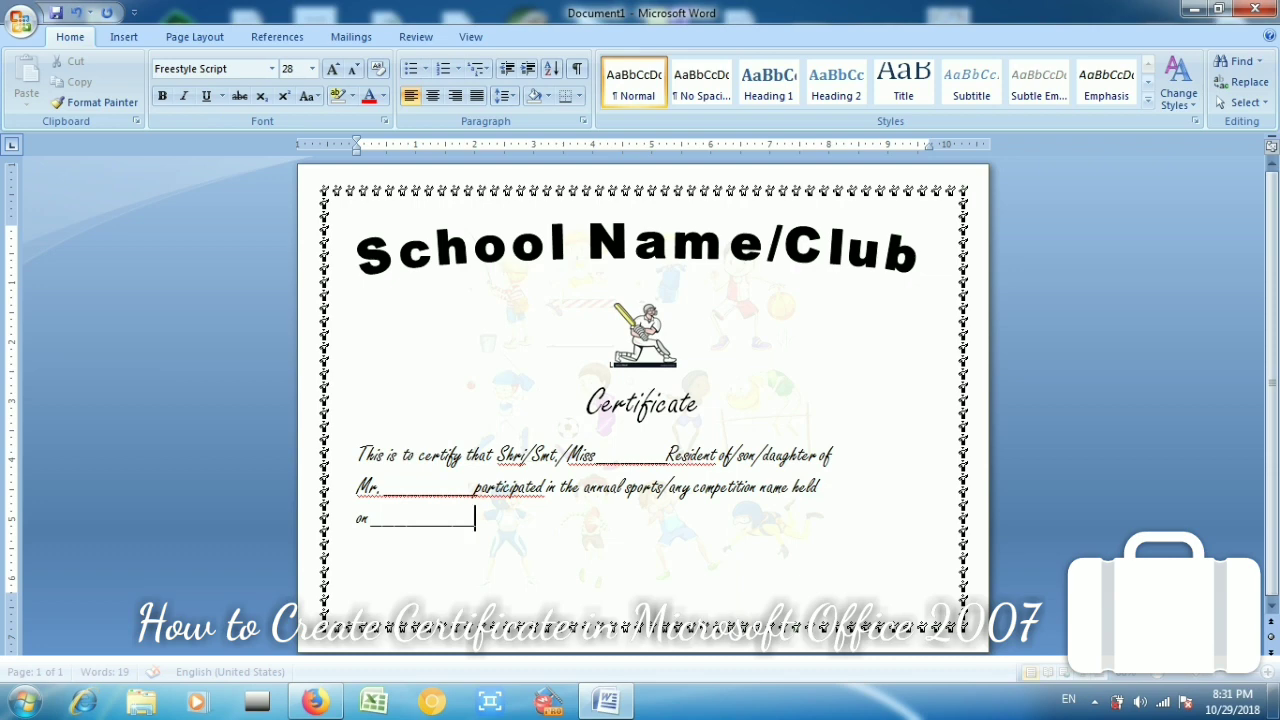
pyautogui.write('has')
pyautogui.write('Secured the ')
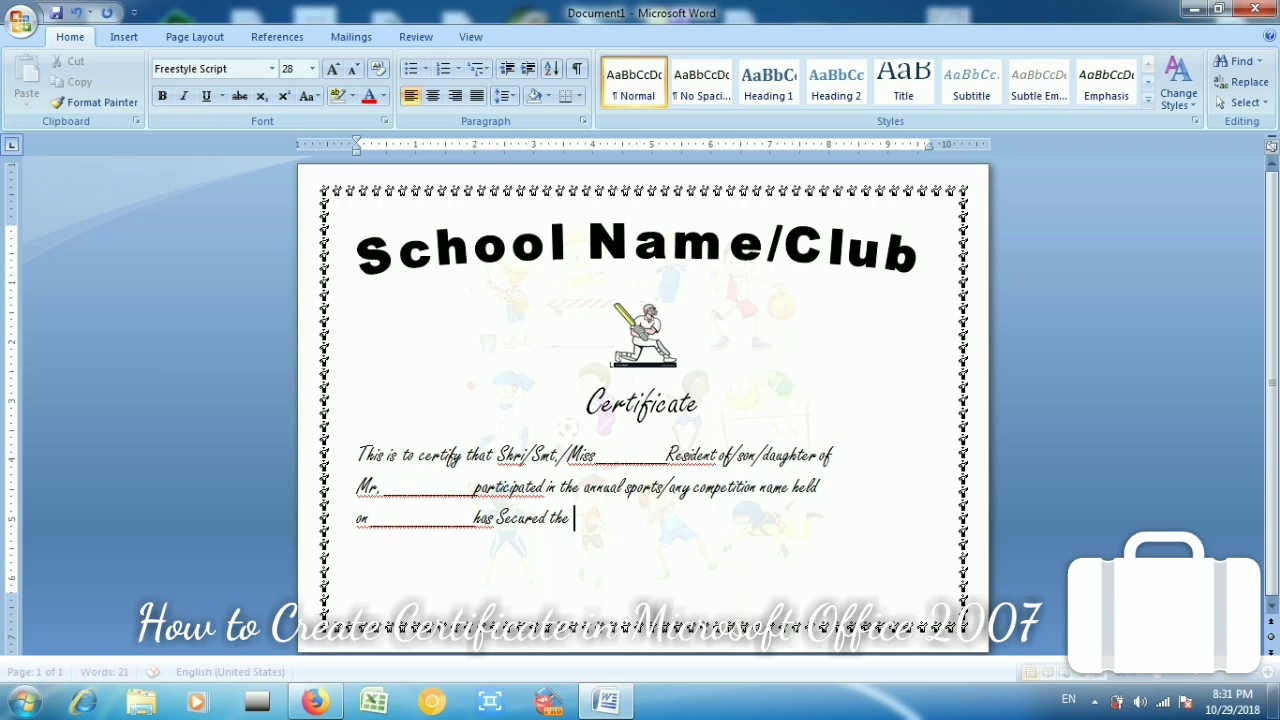
pyautogui.write('_')
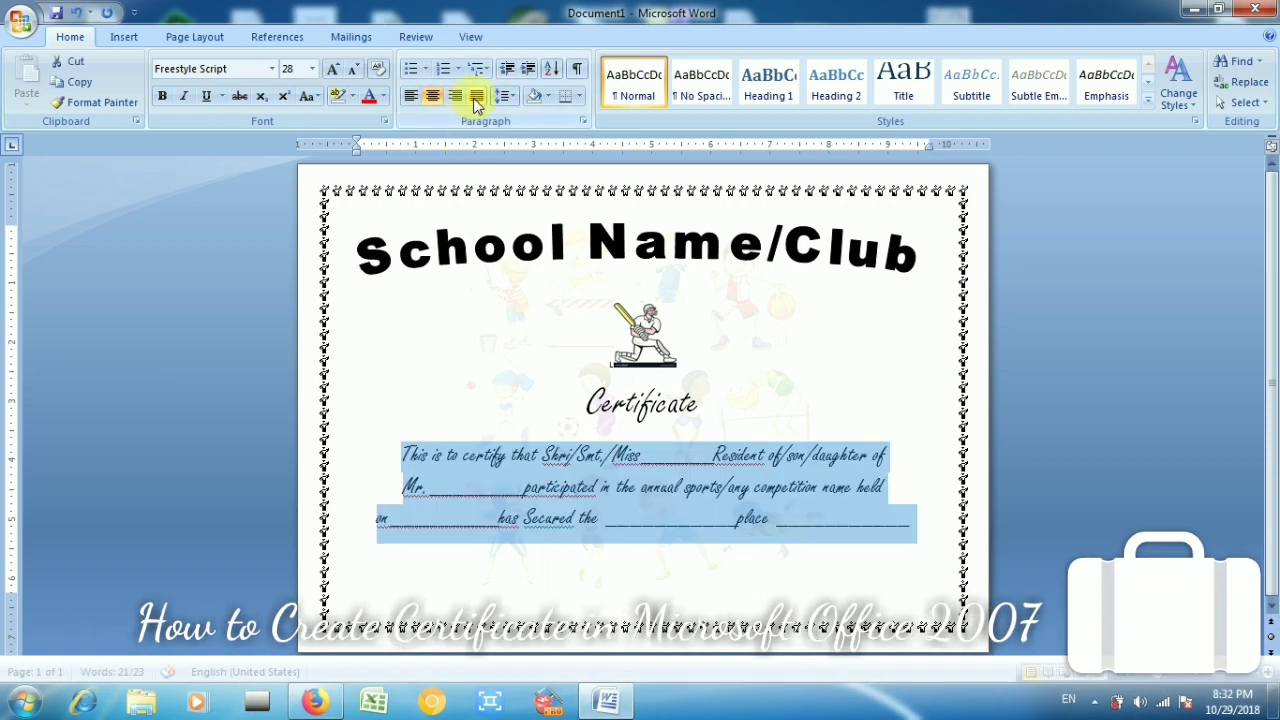
# - Justify the body paragraph and select its lines to change their font size
pyautogui.click(477, 95)
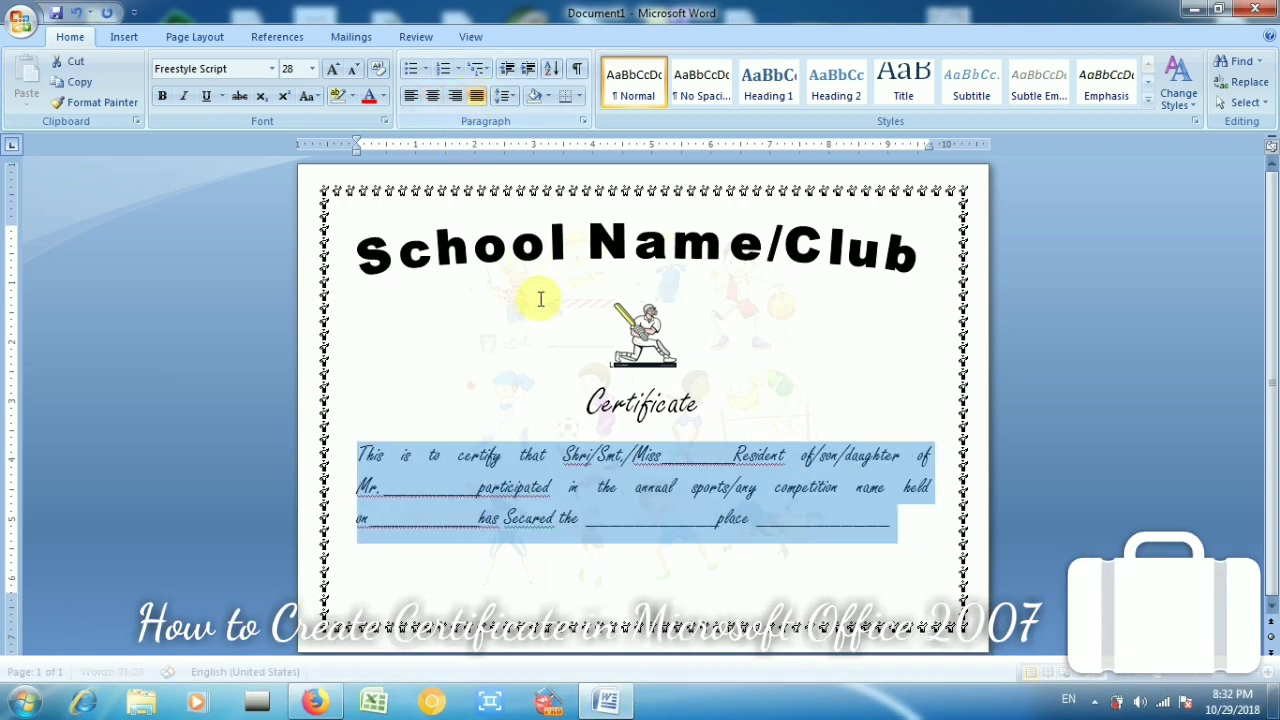
pyautogui.click(886, 532)
pyautogui.moveTo(890, 530); pyautogui.dragTo(858, 545)
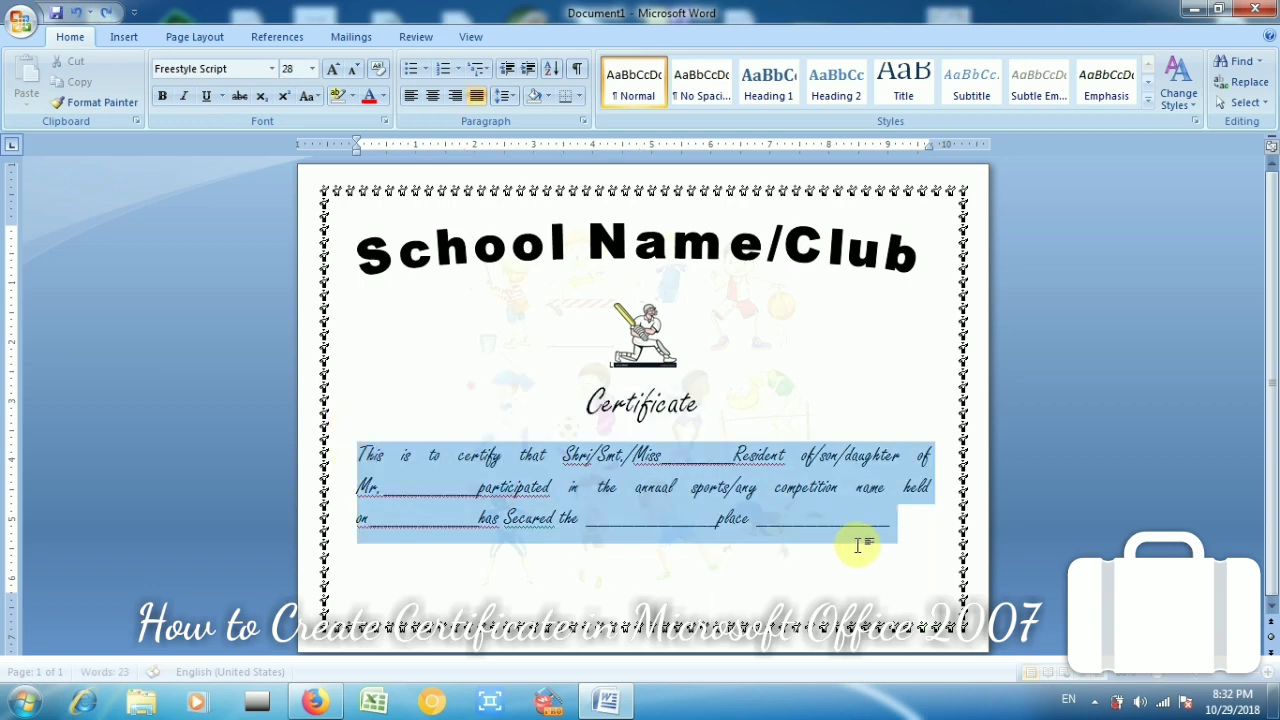
pyautogui.click(312, 68)
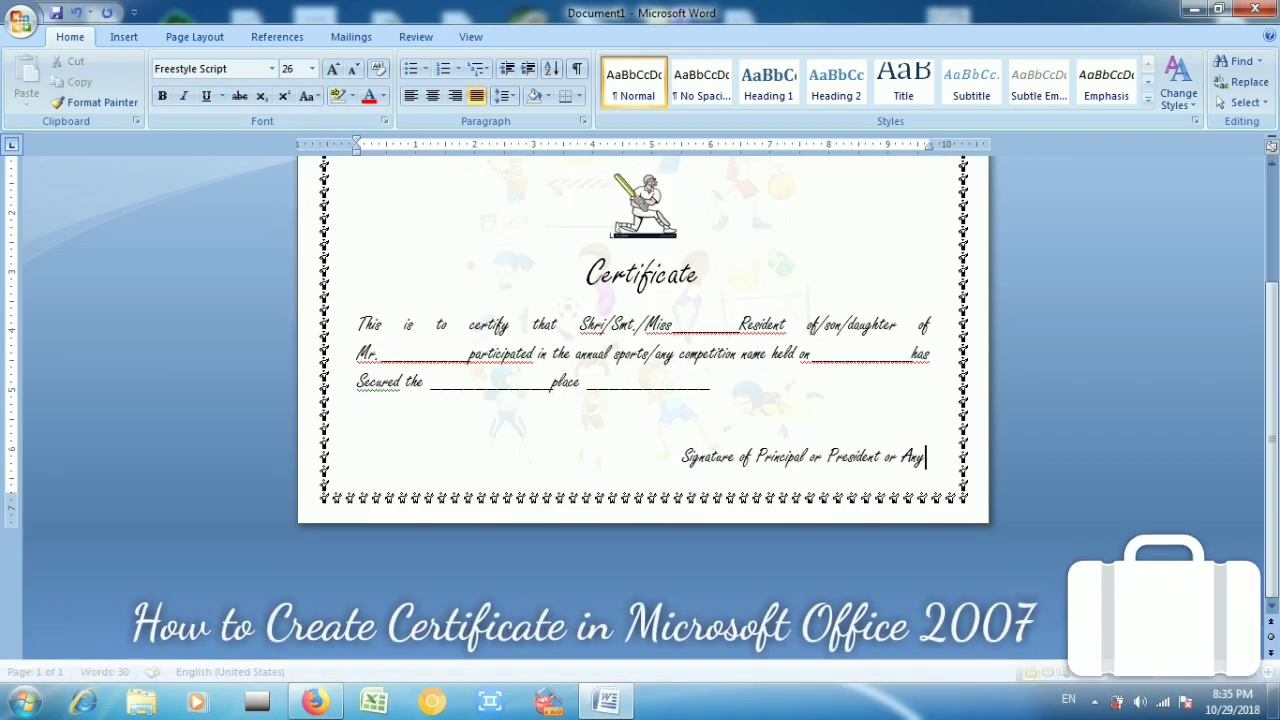
# - Clear the placeholder letters and leading spaces so the bottom line starts at the left margin
pyautogui.press('Left')
pyautogui.press('Left')
pyautogui.press('Left')
pyautogui.press('Left')
pyautogui.press('Left')
pyautogui.press('Left')
pyautogui.press('Left')
pyautogui.press('Left')
pyautogui.press('Left')
pyautogui.press('Left')
pyautogui.press('Left')
pyautogui.press('Left')
pyautogui.press('Left')
pyautogui.press('Left')
pyautogui.press('Left')
pyautogui.press('Left')
pyautogui.press('Left')
pyautogui.press('Left')
pyautogui.press('Left')
pyautogui.press('Left')
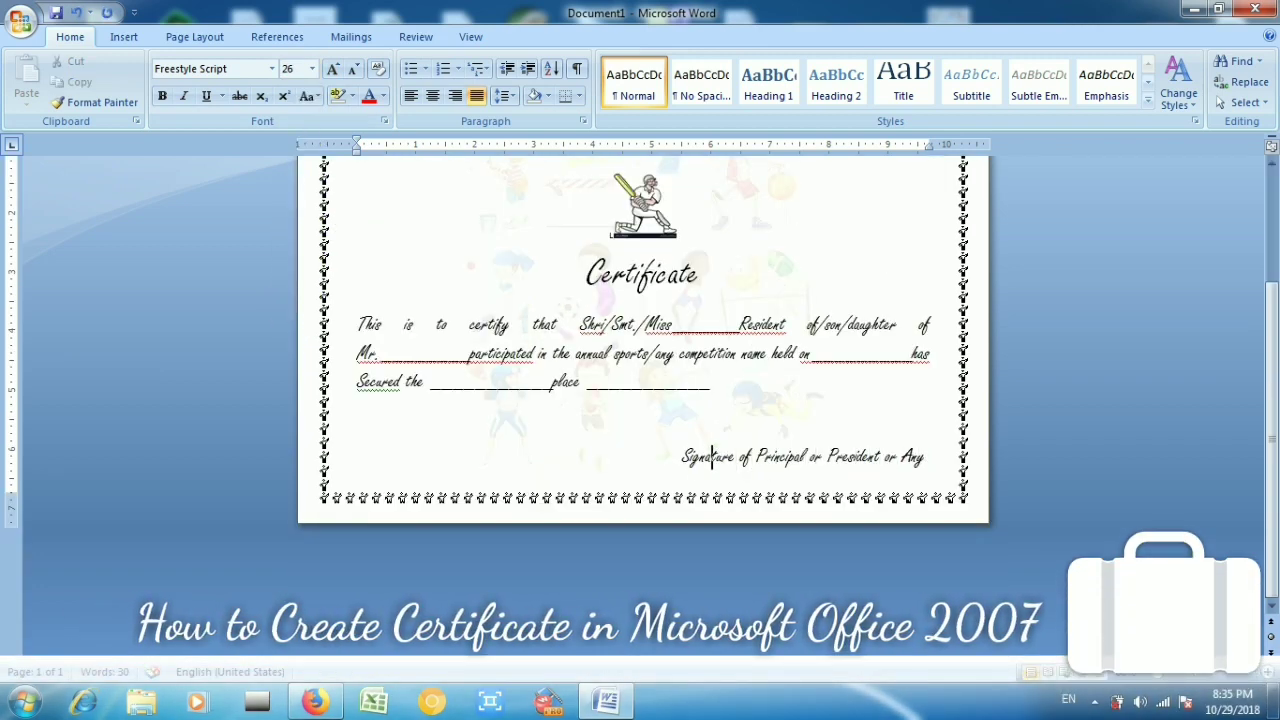
pyautogui.press('Left')
pyautogui.press('Left')
pyautogui.press('Left')
pyautogui.press('Left')
pyautogui.press('BackSpace')
pyautogui.press('BackSpace')
pyautogui.press('BackSpace')
pyautogui.press('BackSpace')
pyautogui.press('BackSpace')
pyautogui.press('BackSpace')
pyautogui.press('BackSpace')
pyautogui.press('BackSpace')
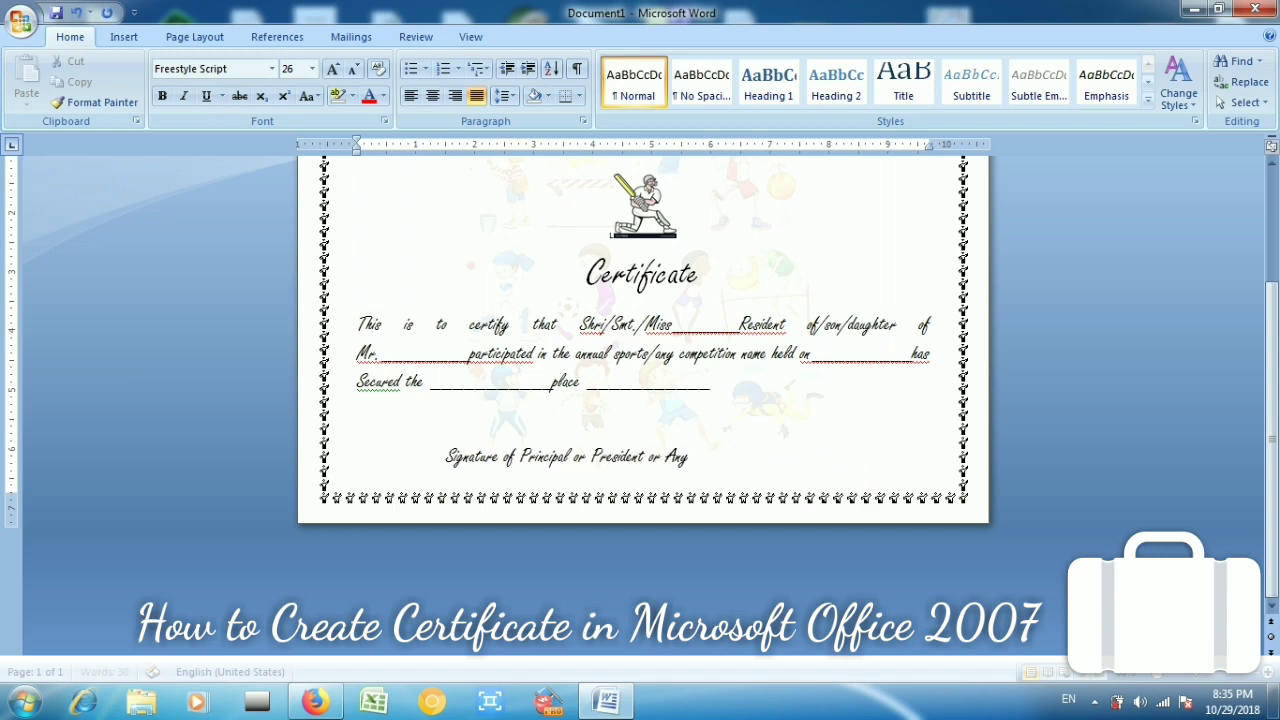
pyautogui.press('BackSpace')
pyautogui.press('BackSpace')
pyautogui.press('BackSpace')
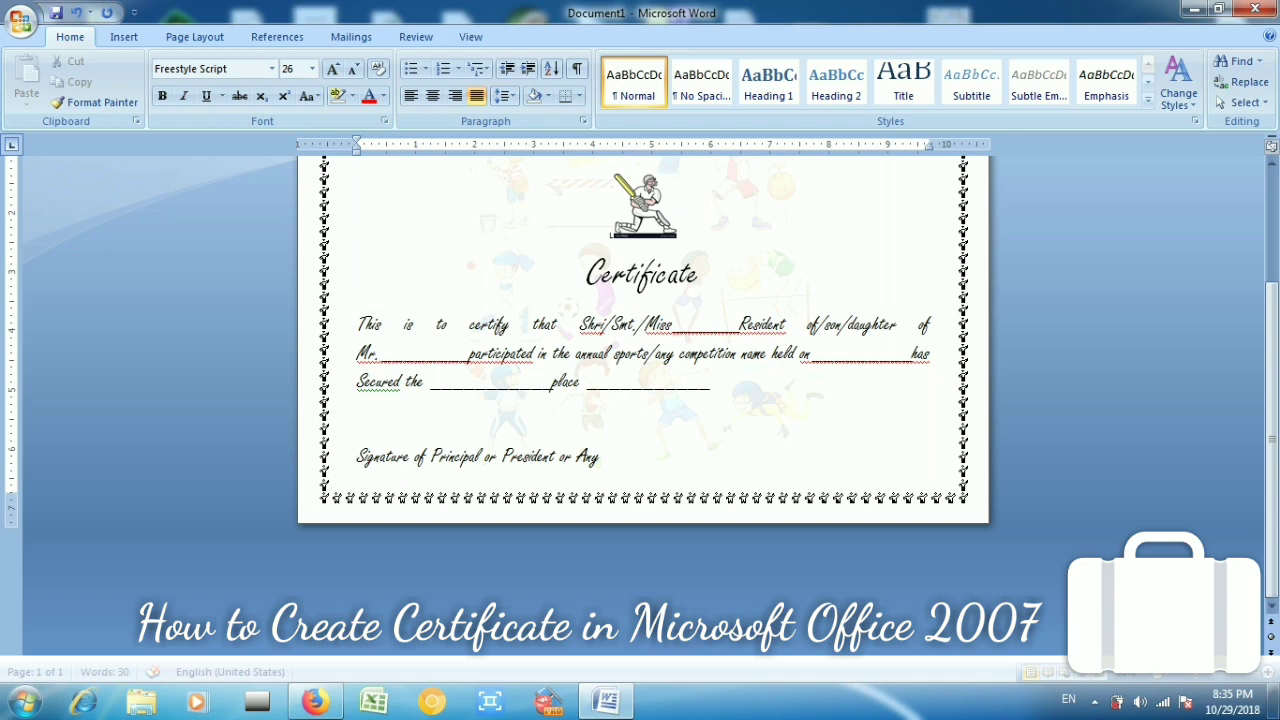
pyautogui.write('Lower ')
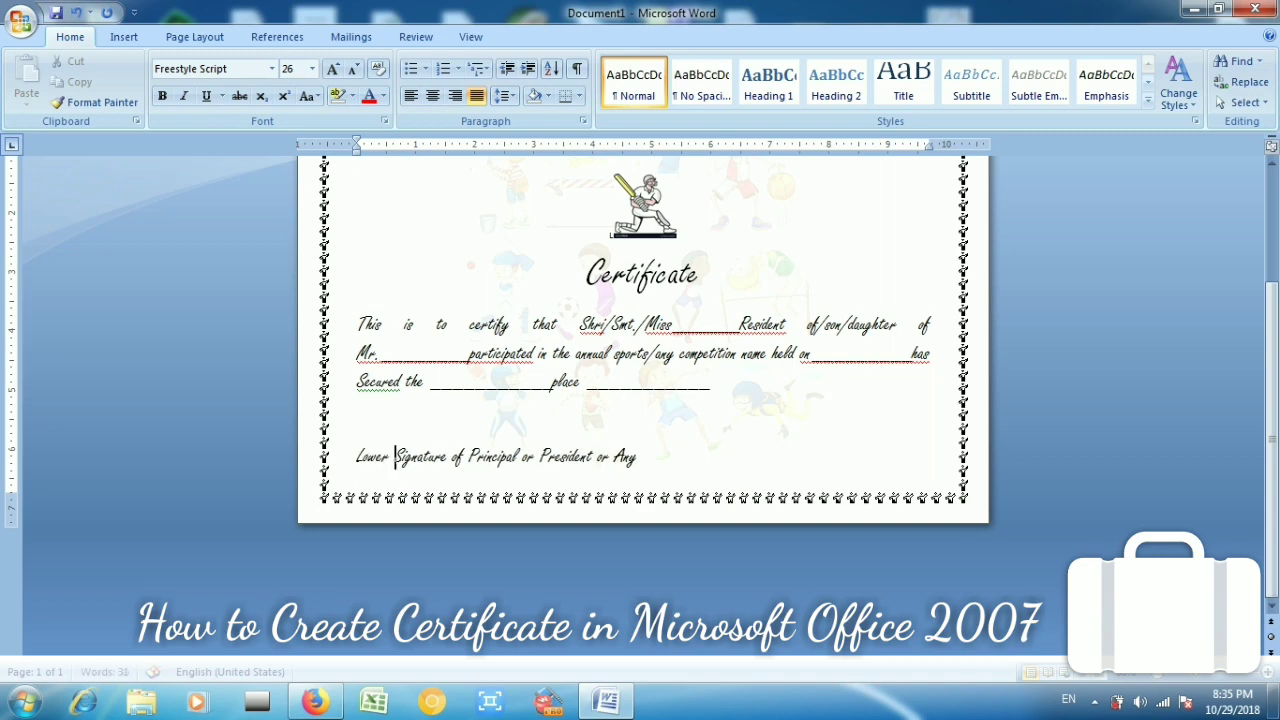
pyautogui.write('S')
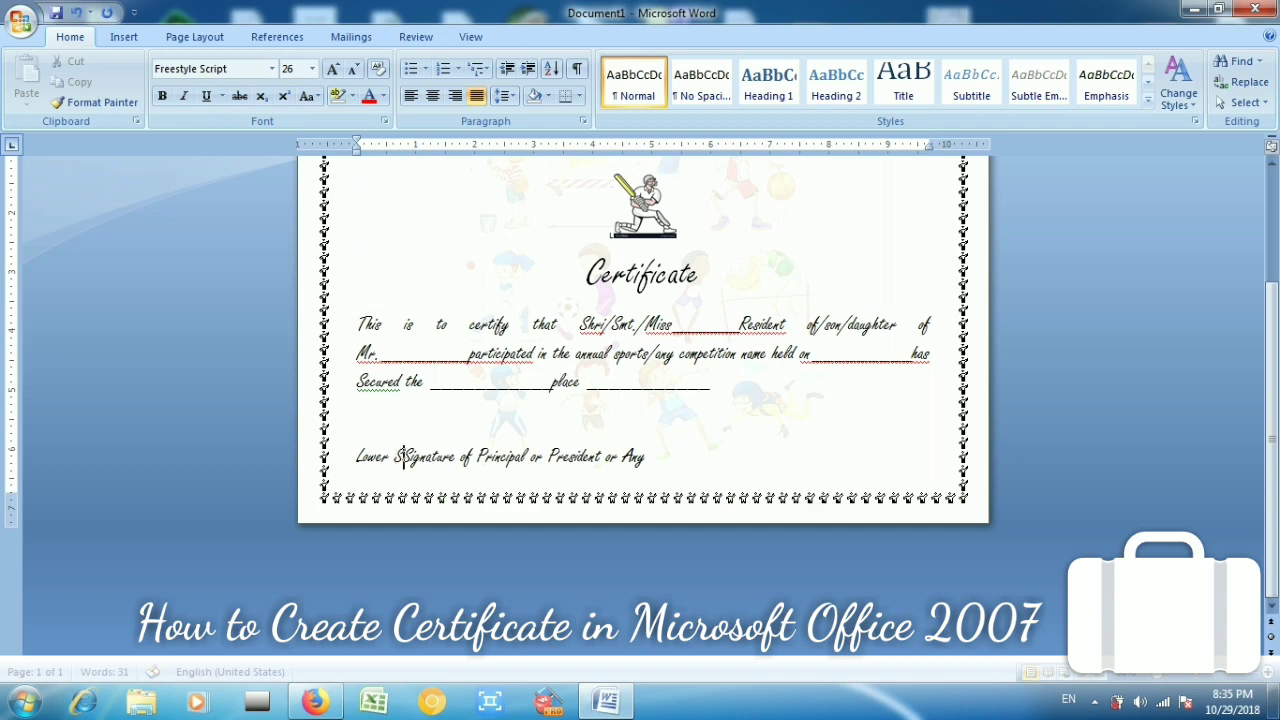
pyautogui.press('BackSpace')
pyautogui.press('BackSpace')
pyautogui.press('BackSpace')
pyautogui.press('BackSpace')
pyautogui.press('BackSpace')
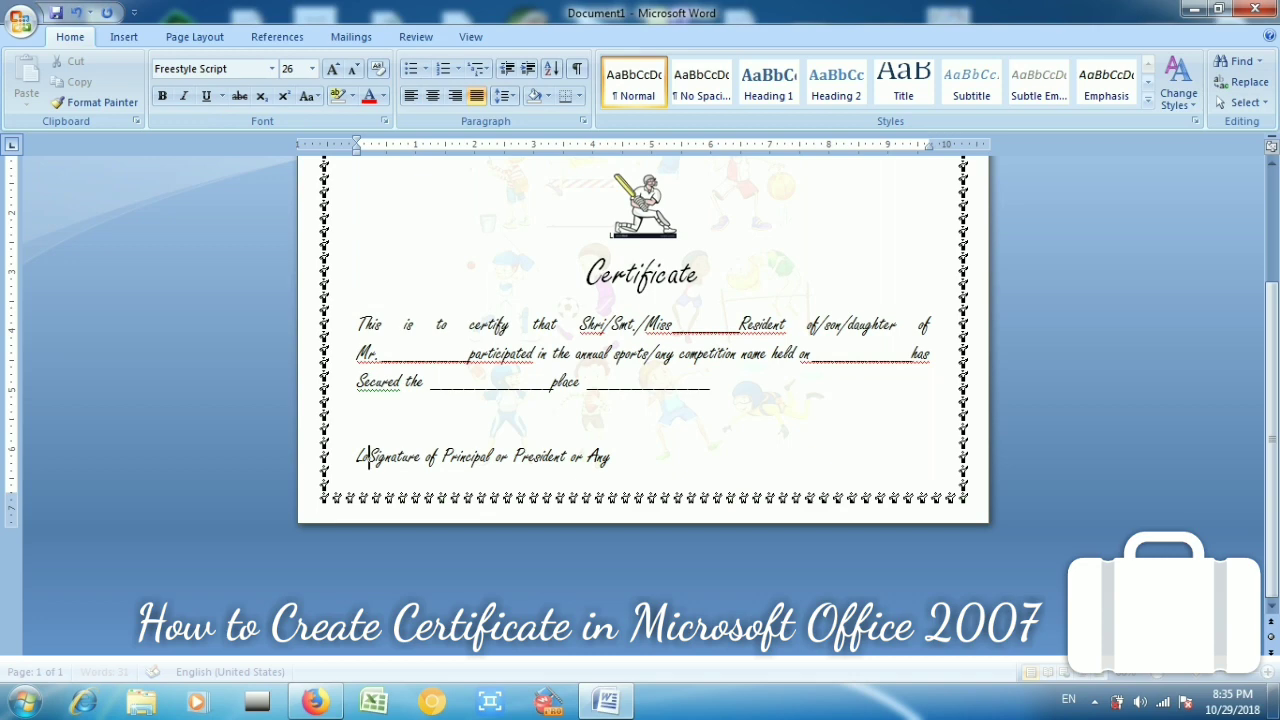
pyautogui.press('BackSpace')
pyautogui.press('BackSpace')
# - Type 'Signature of Teacher/General Sec./Any' at the start of the bottom line, correcting typos
pyautogui.write('Sig')
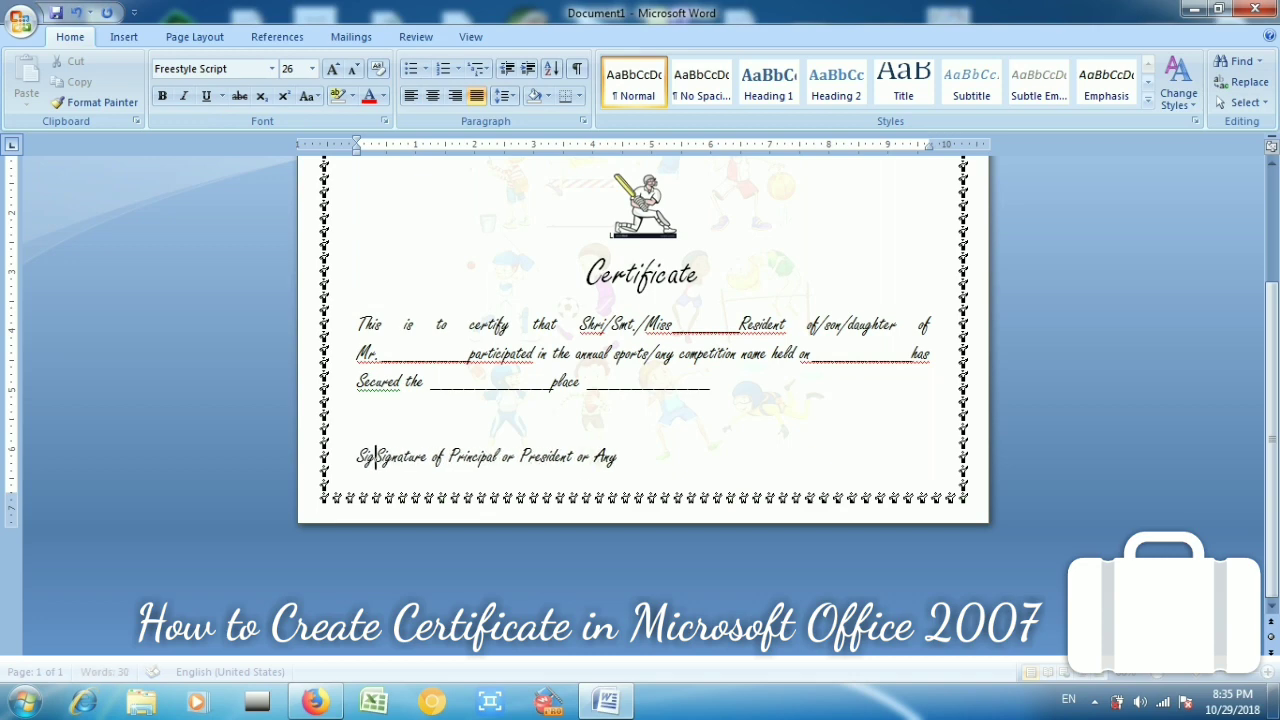
pyautogui.write('nature of ')
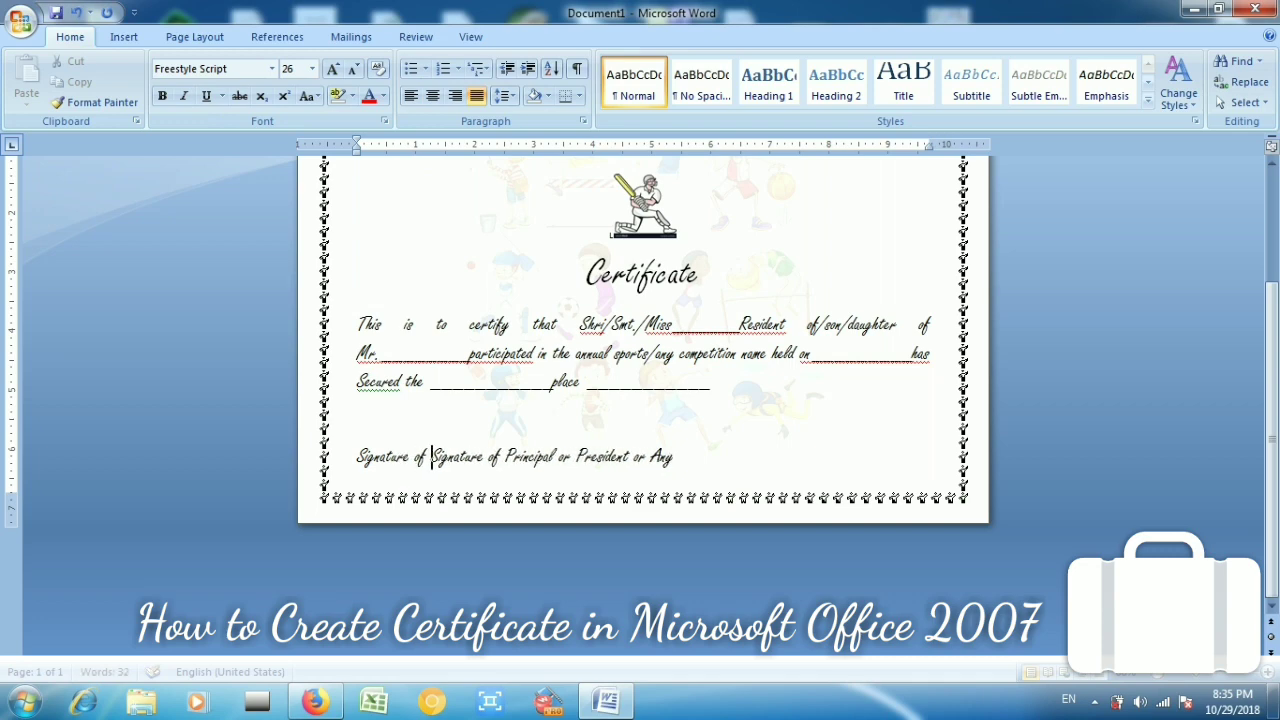
pyautogui.write('Teacher')
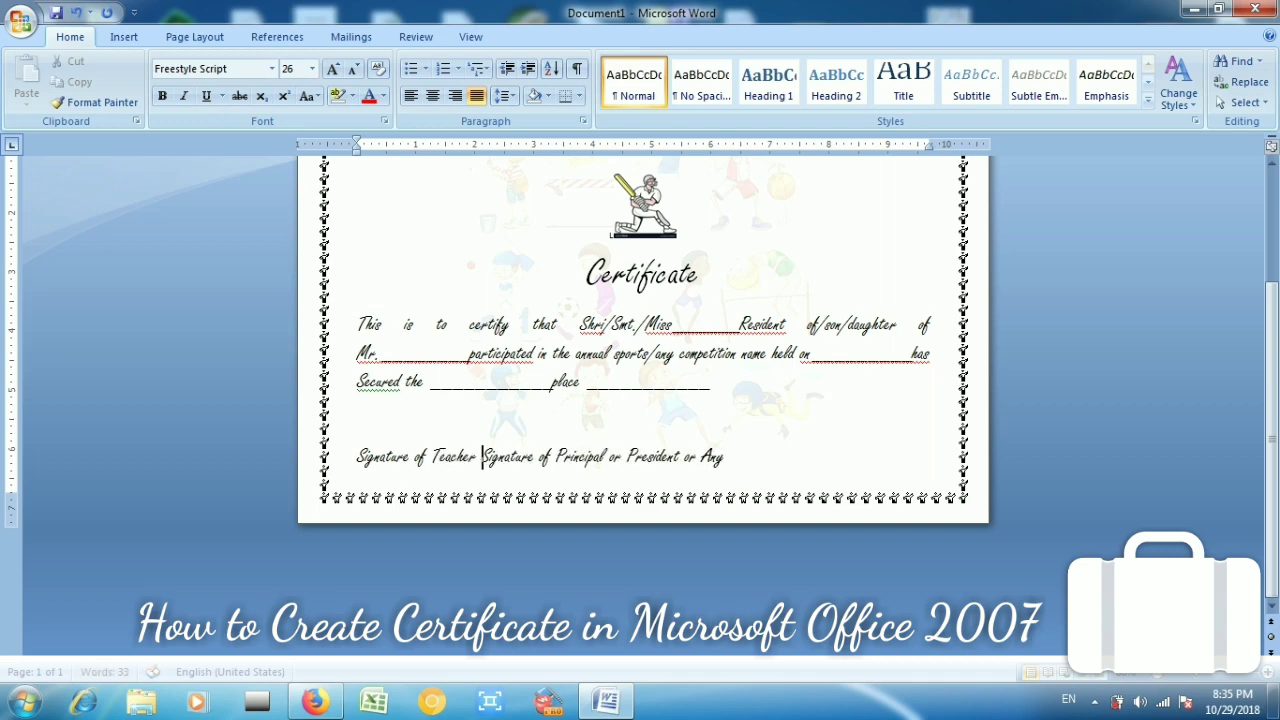
pyautogui.press('BackSpace')
pyautogui.write('/')
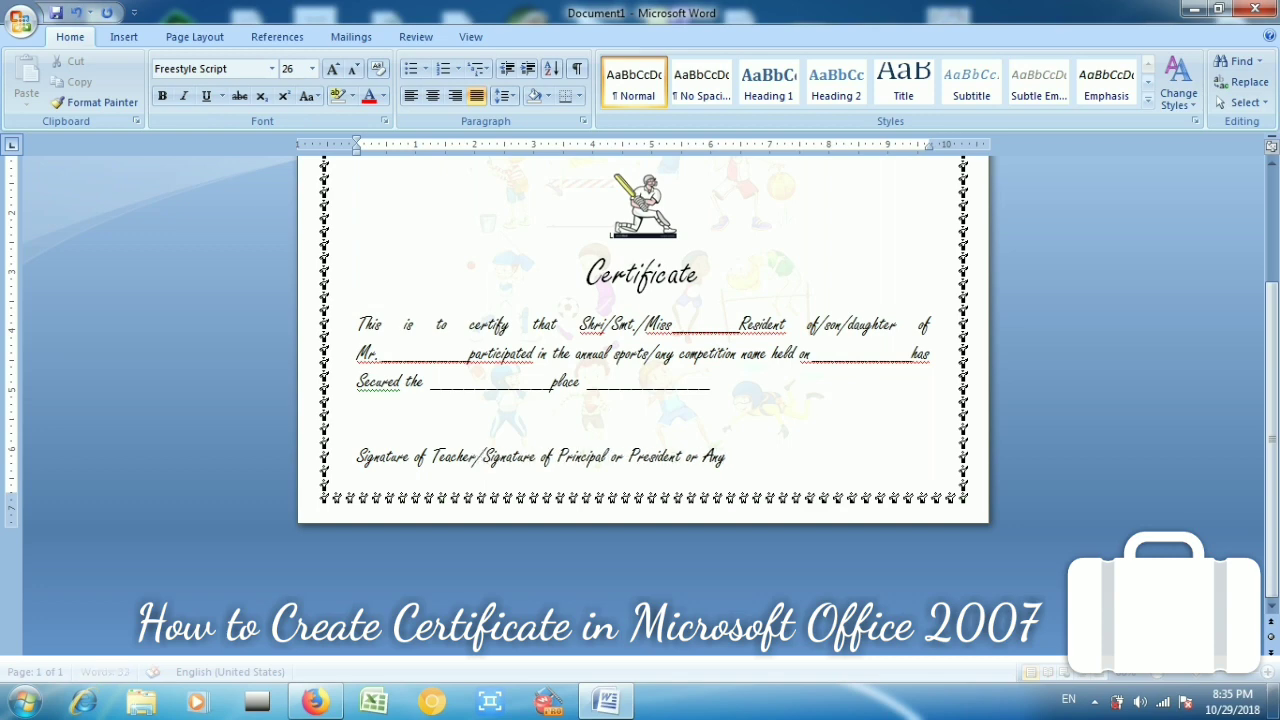
pyautogui.write('Gne')
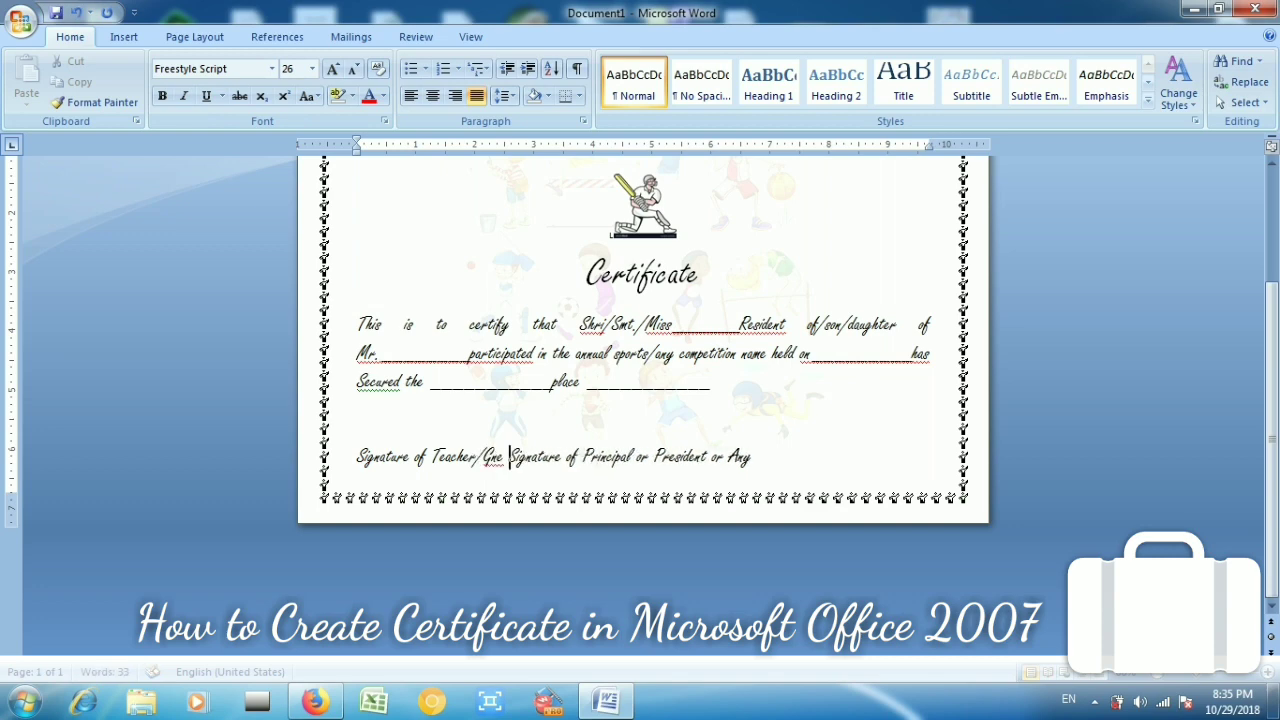
pyautogui.press('BackSpace')
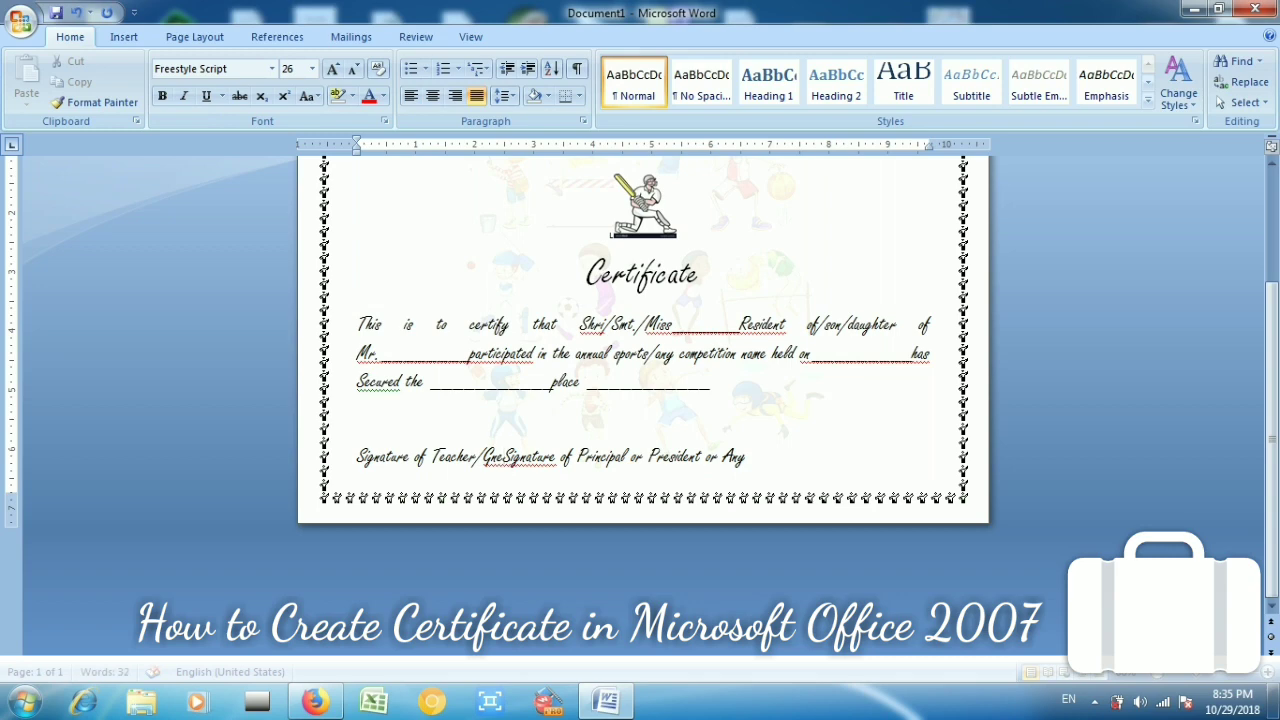
pyautogui.press('BackSpace')
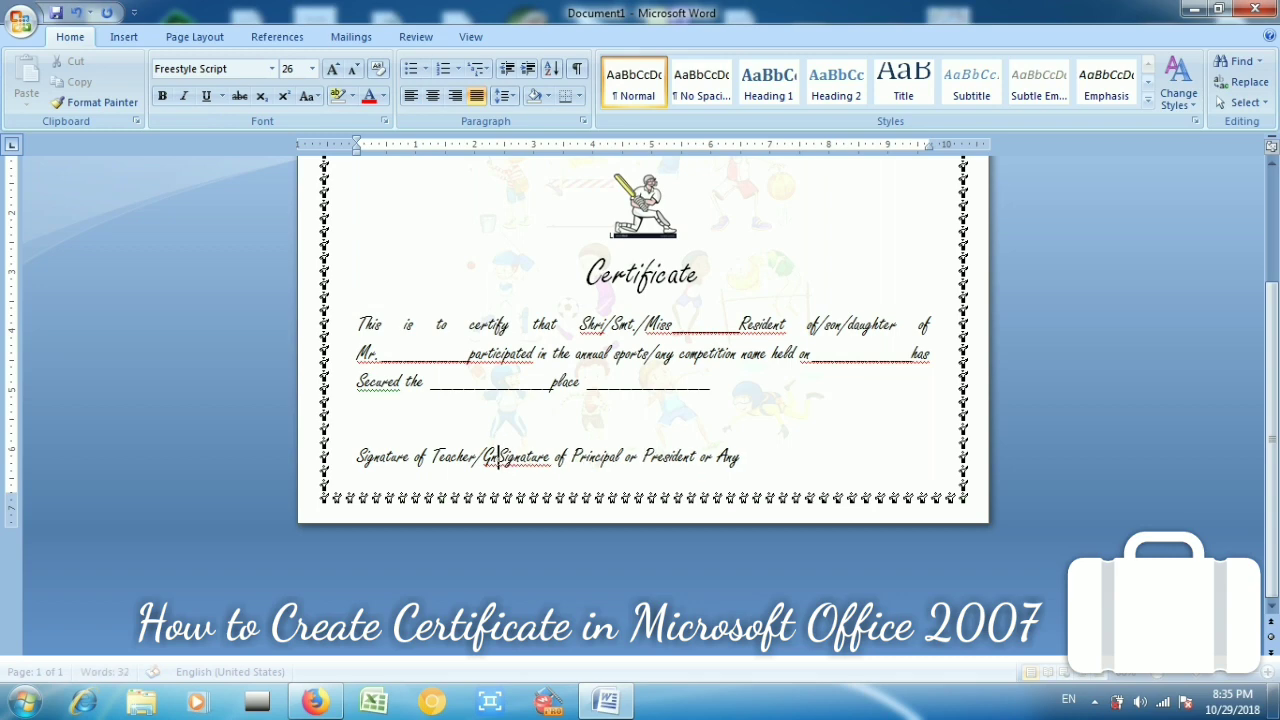
pyautogui.write('n')
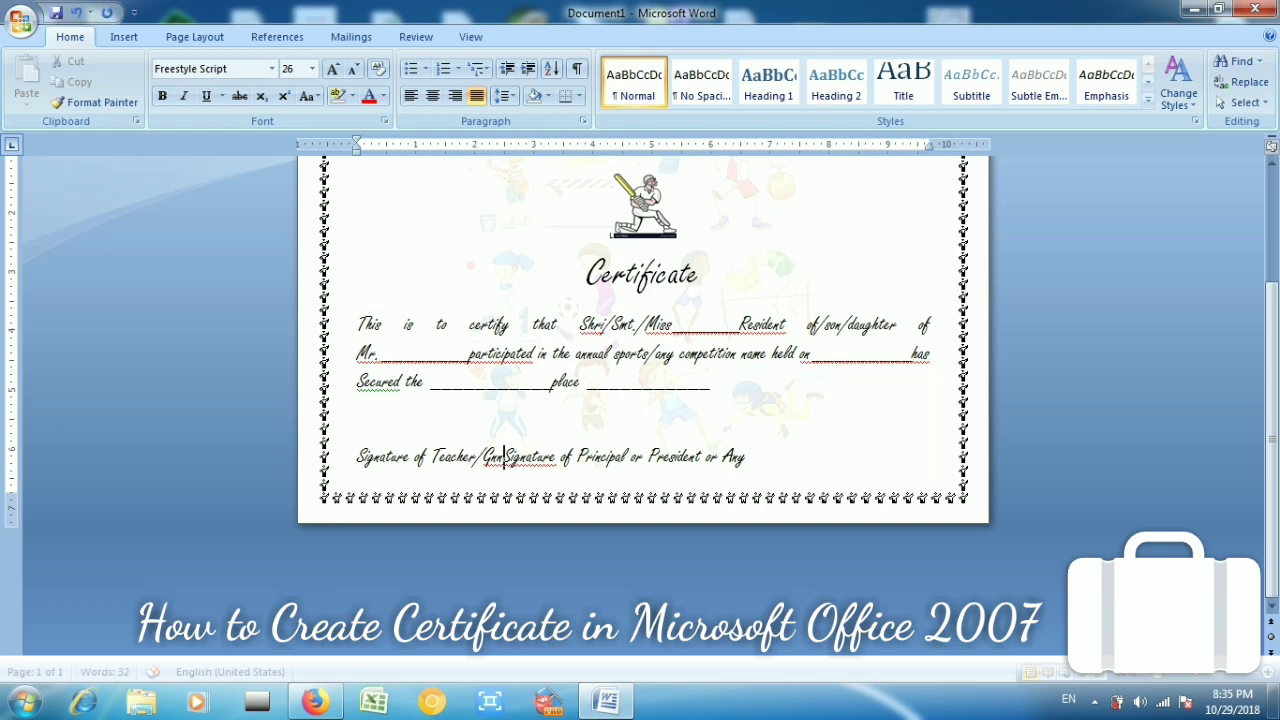
pyautogui.press('BackSpace')
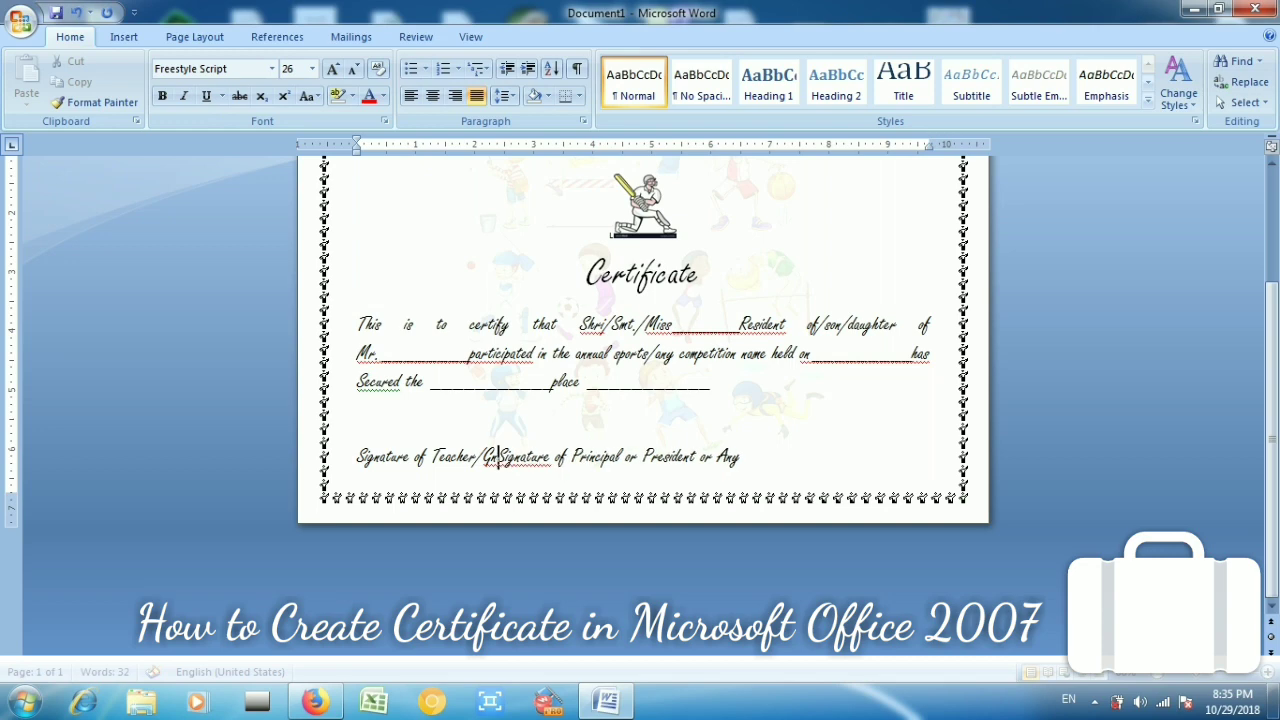
pyautogui.write('e')
pyautogui.press('BackSpace')
pyautogui.press('BackSpace')
pyautogui.write('enera')
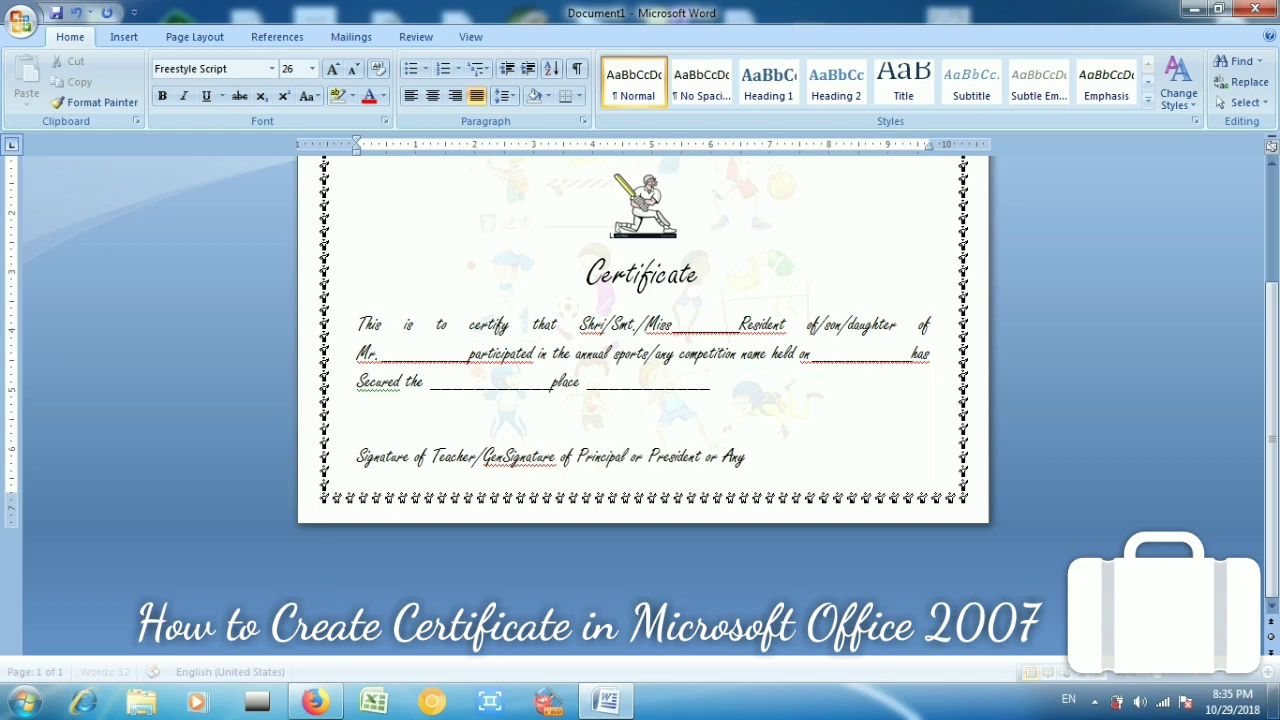
pyautogui.write('l Sec')
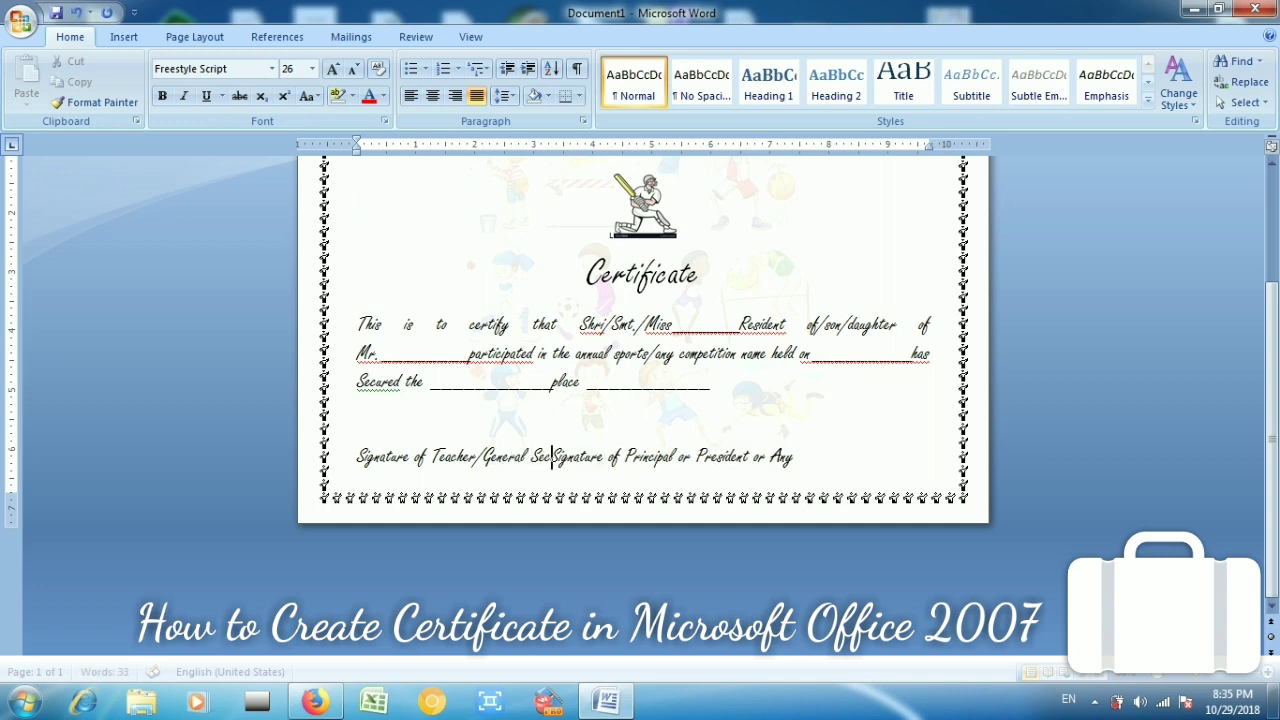
pyautogui.write('.')
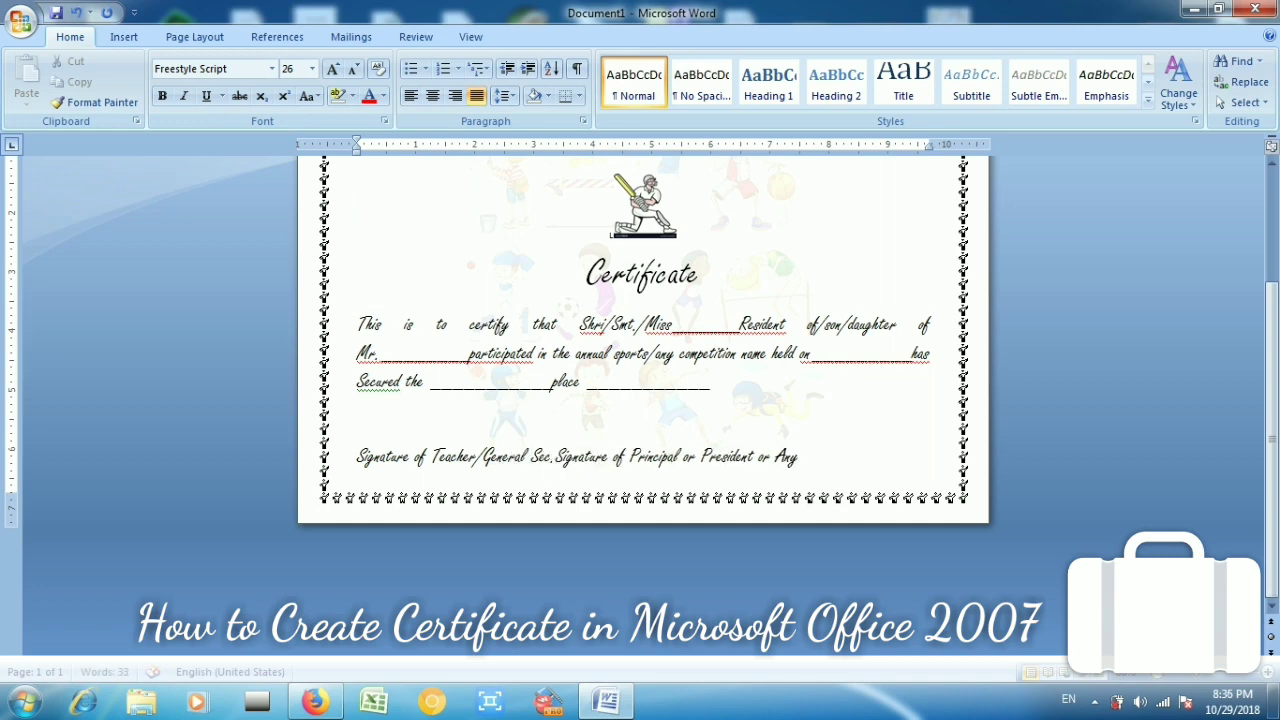
pyautogui.write('/AnSigna')
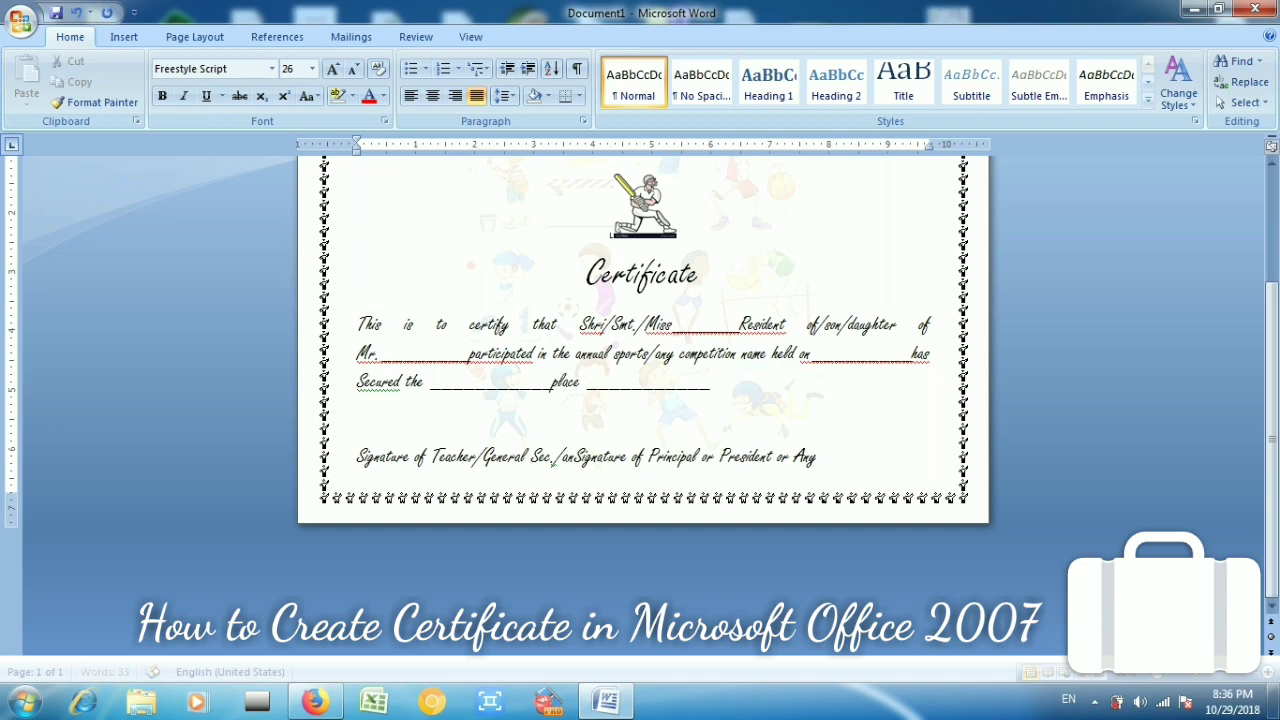
pyautogui.press('BackSpace')
pyautogui.write('Any')
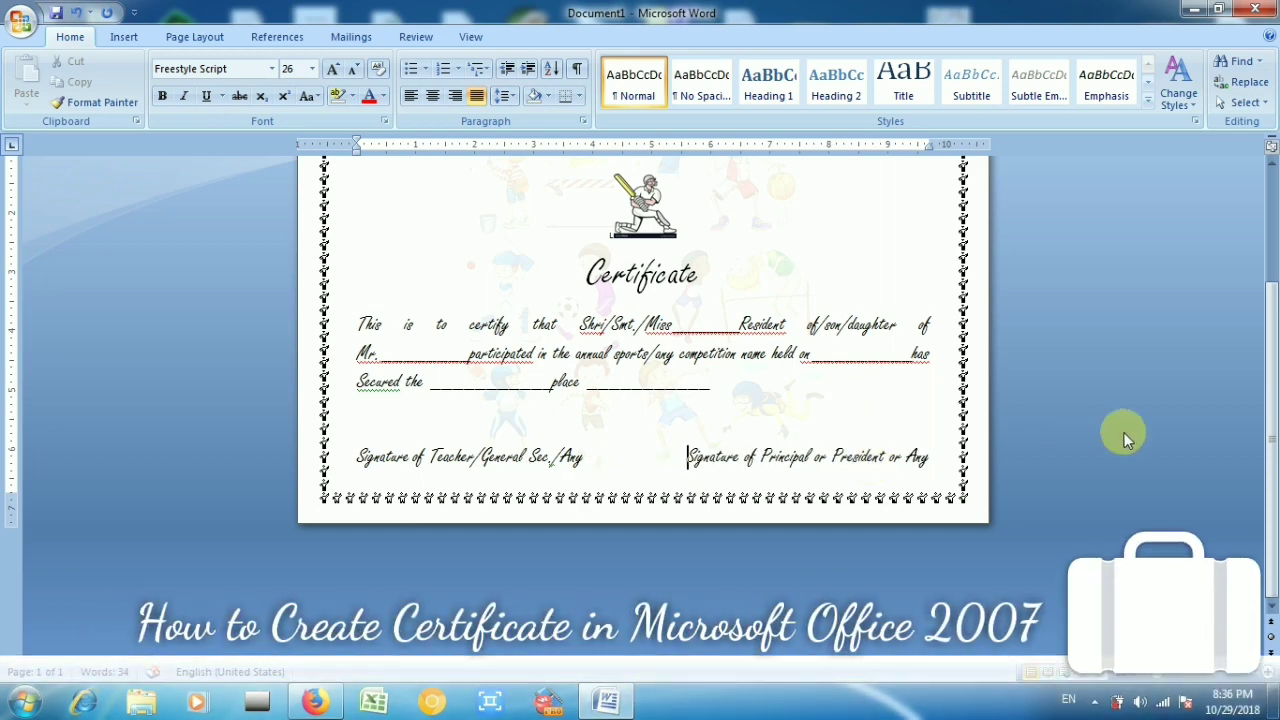
# - Open the School Name/Club WordArt's Edit Text dialog and close it without changes
pyautogui.scroll(3, 1266, 337)
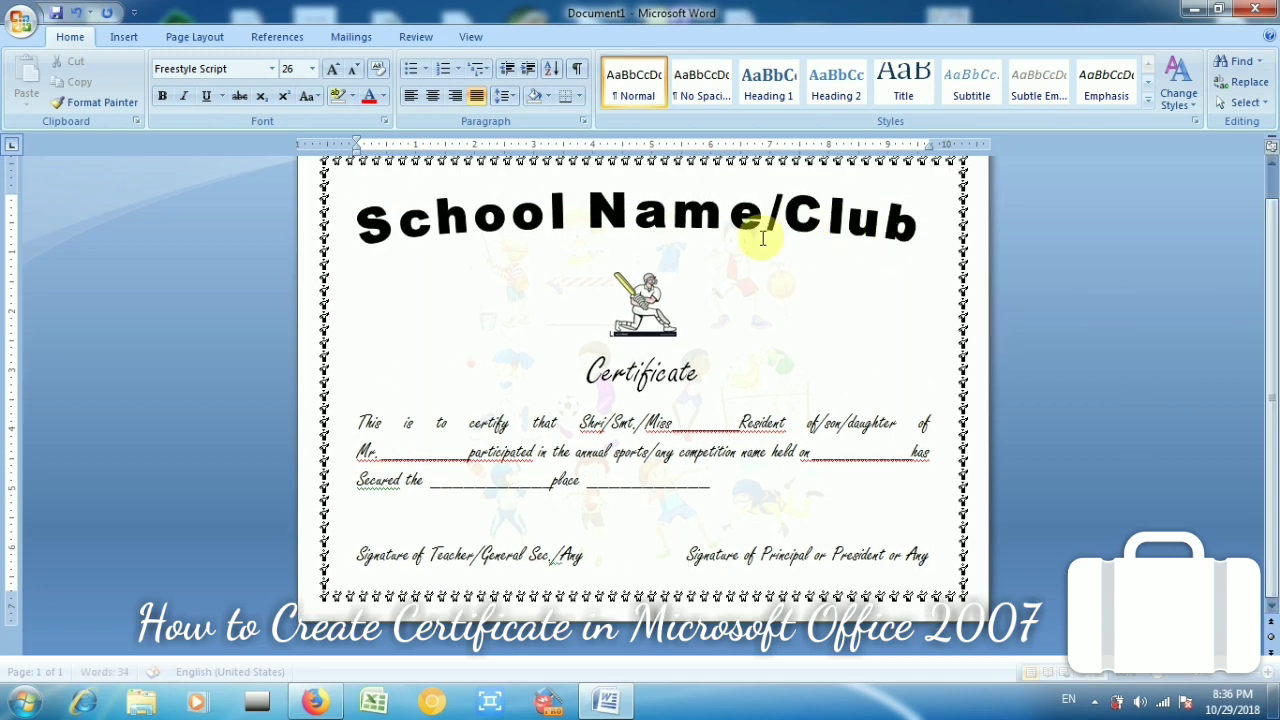
pyautogui.click(760, 228)
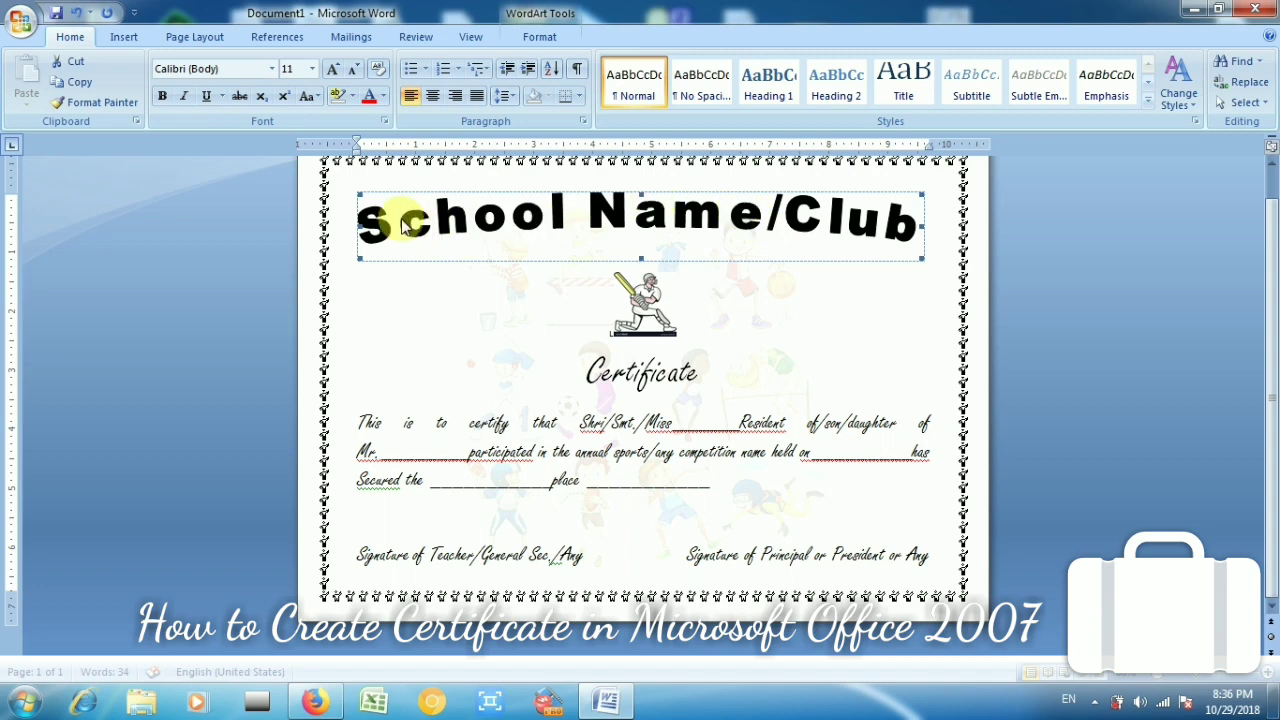
pyautogui.rightClick(403, 226)
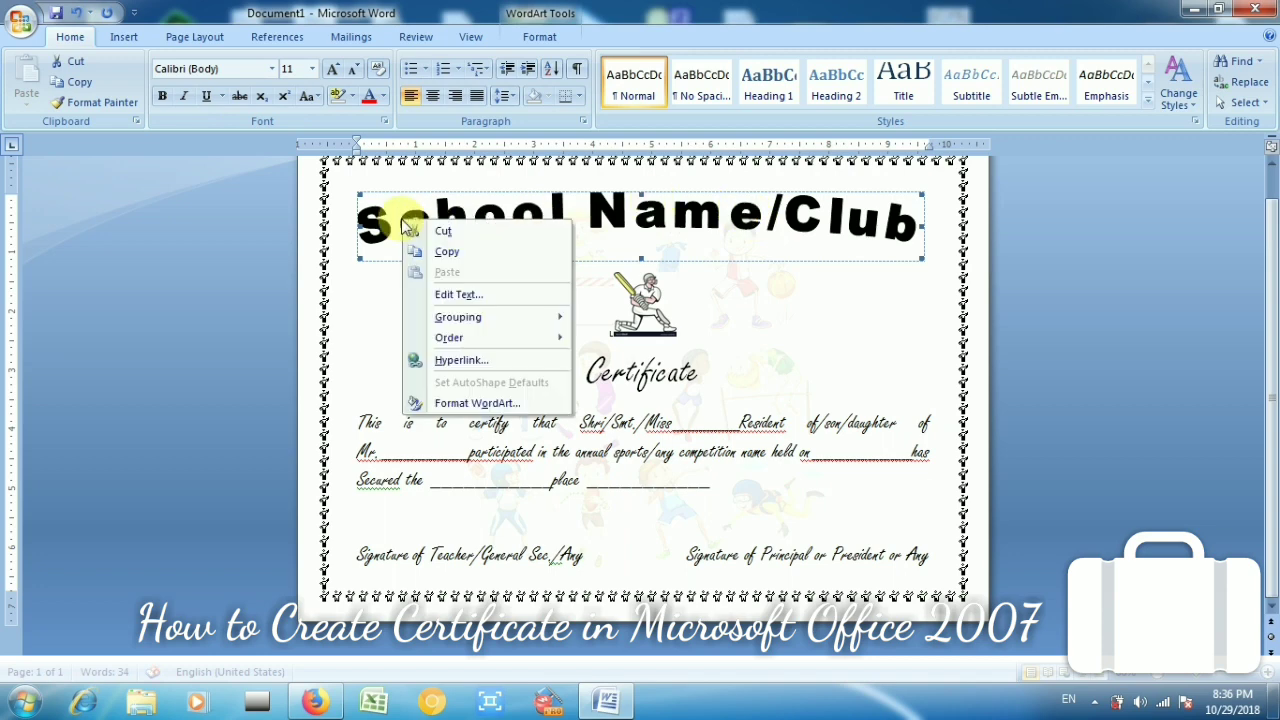
pyautogui.click(458, 296)
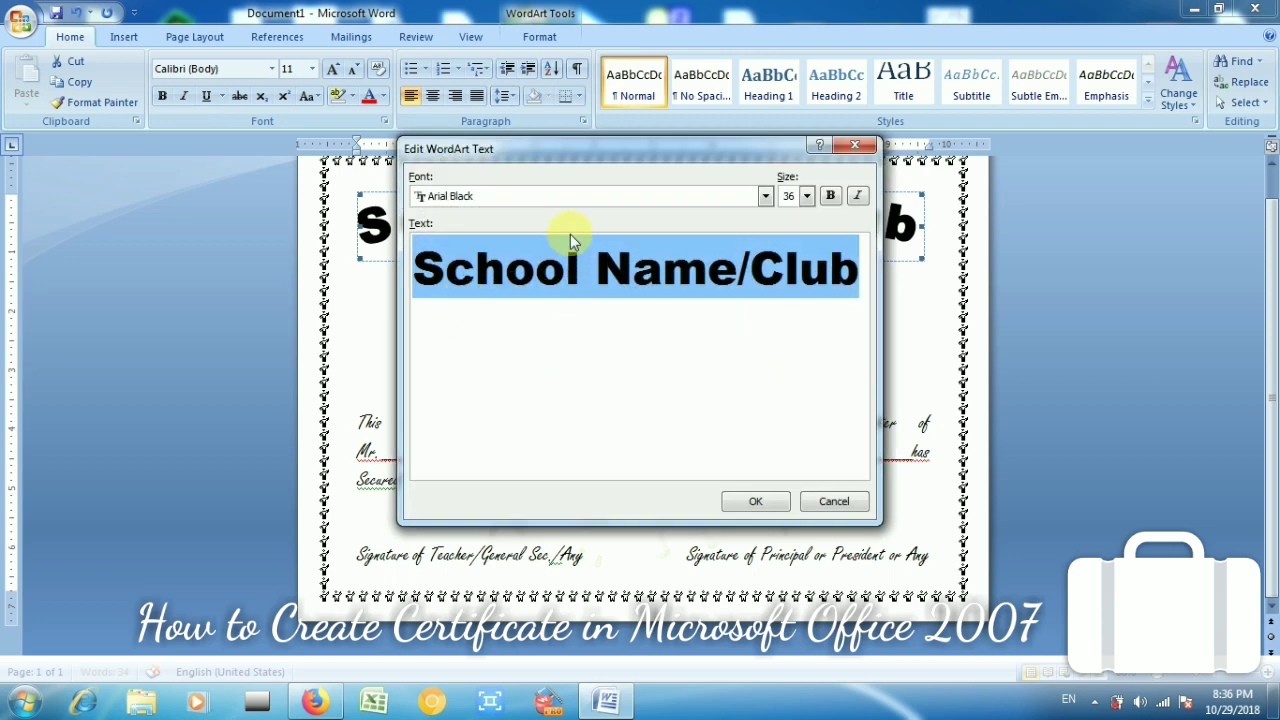
pyautogui.click(789, 196)
pyautogui.press('Return')
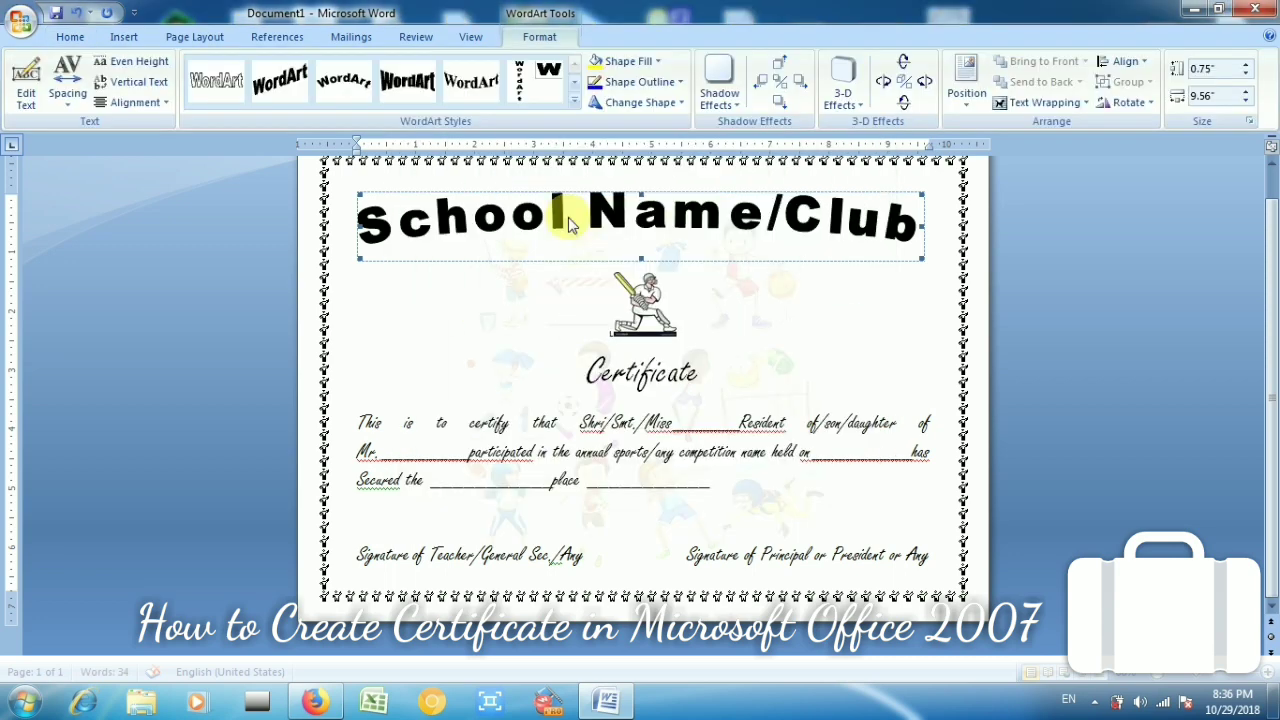
# - Fill the School Name/Club WordArt with a light blue theme colour
pyautogui.click(659, 63)
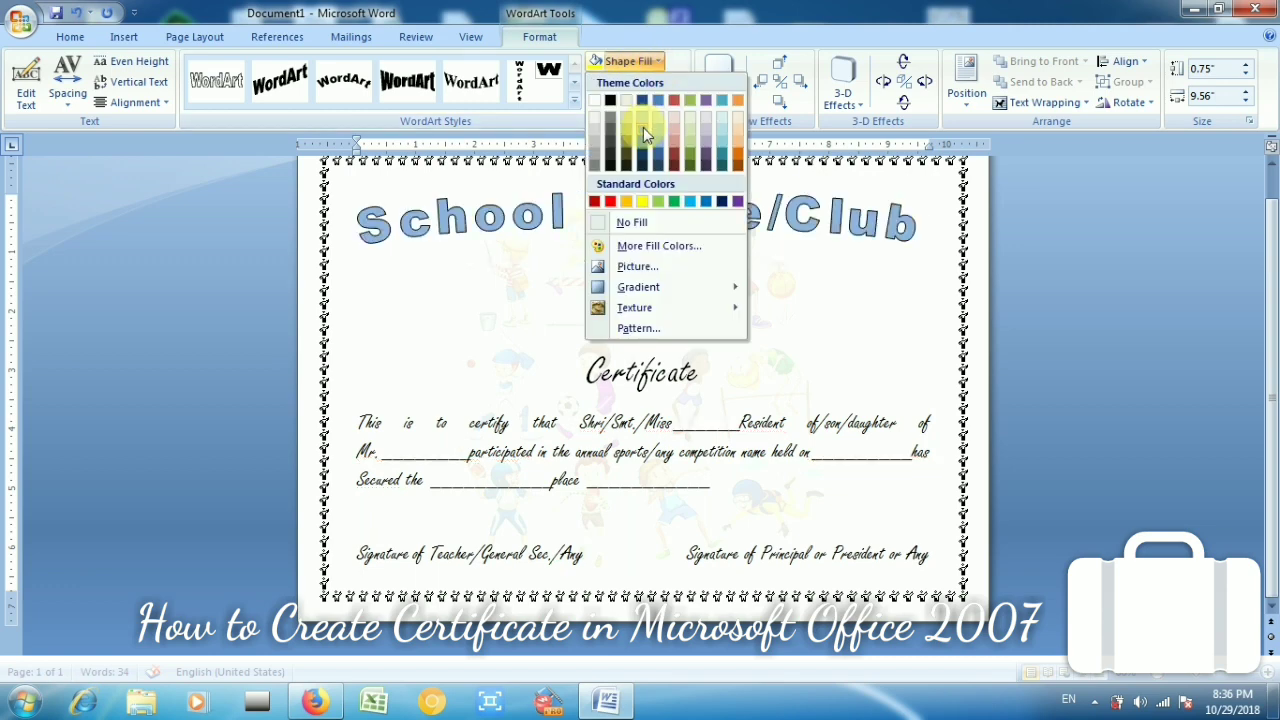
pyautogui.click(643, 127)
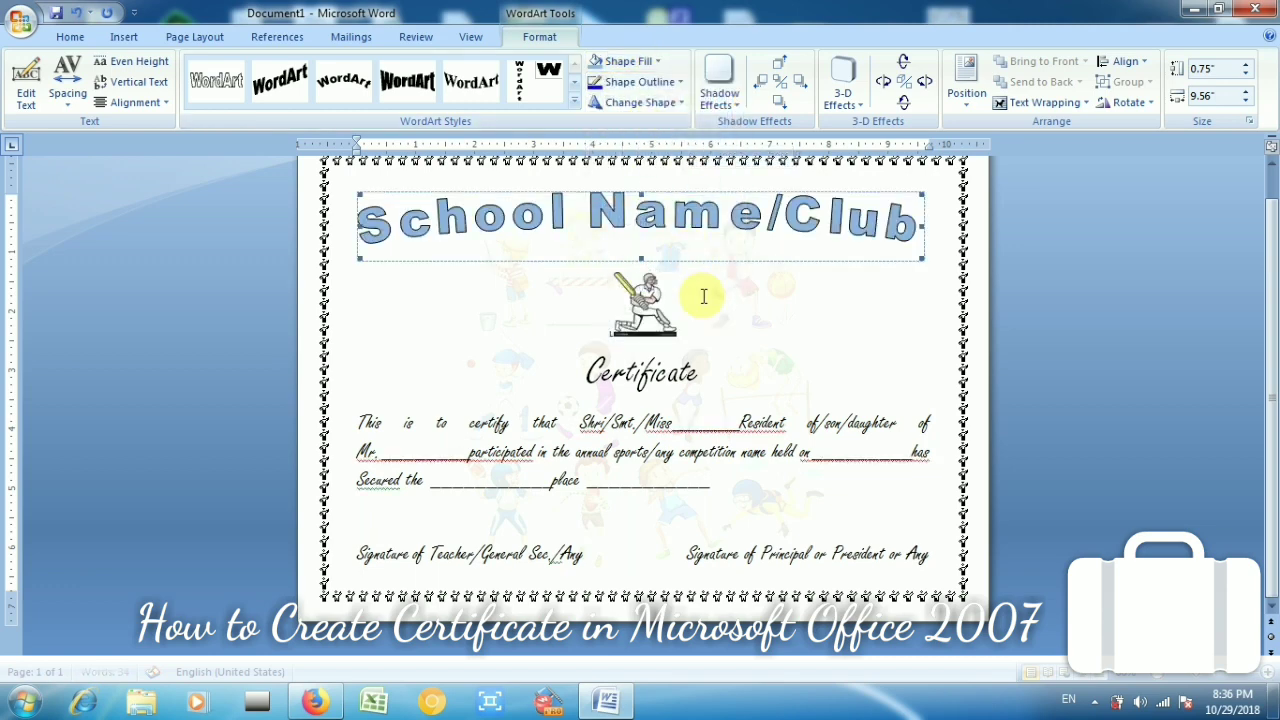
pyautogui.click(931, 378)
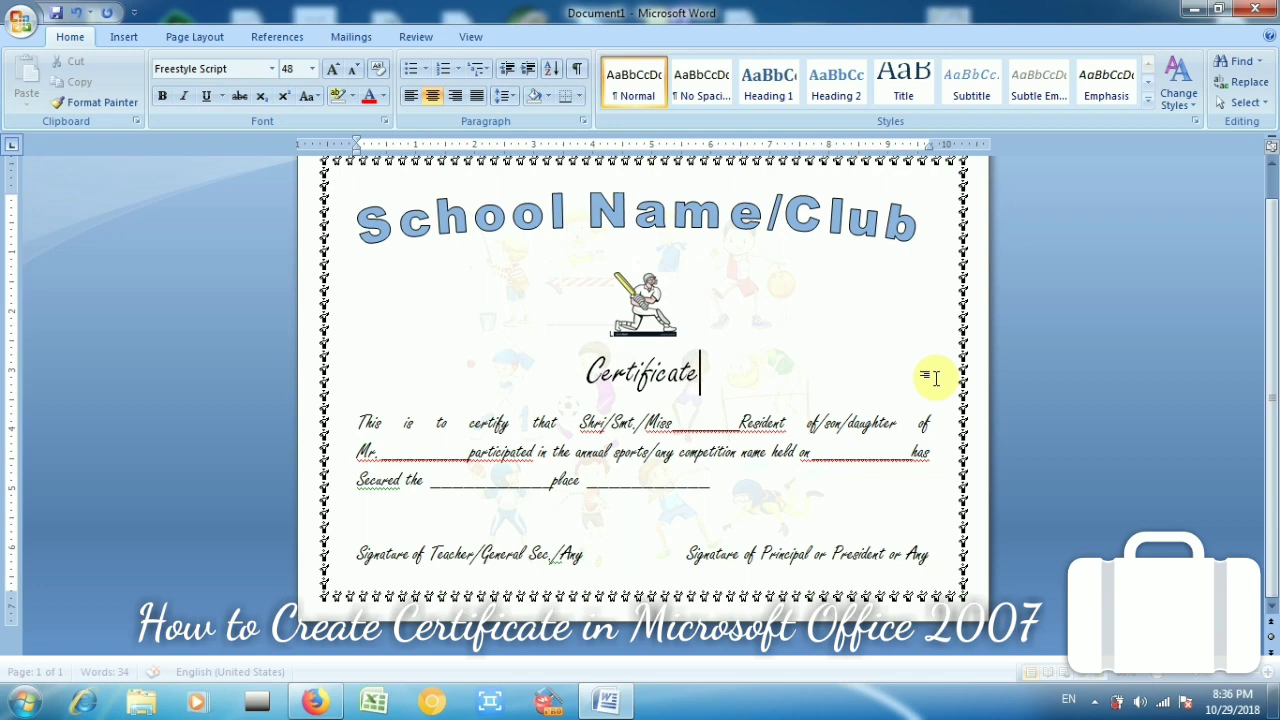